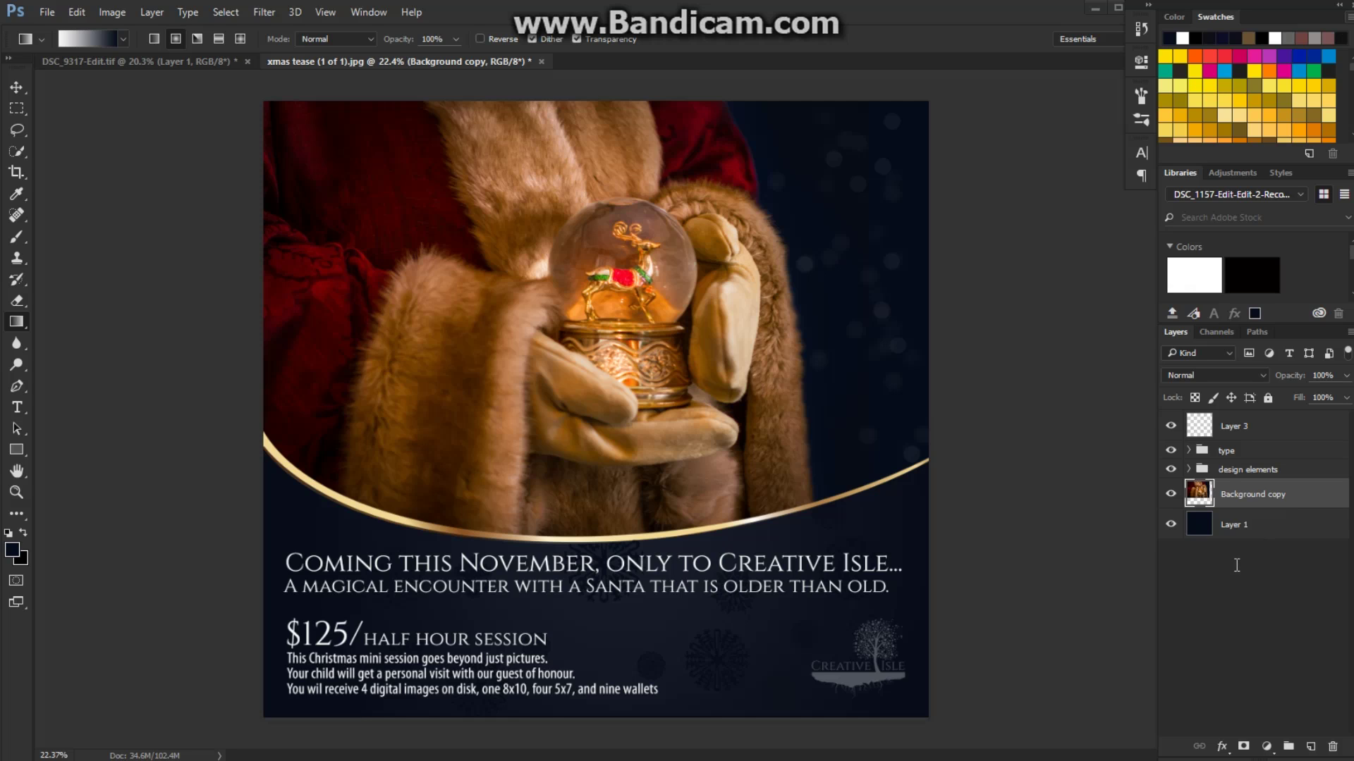
- Compare the DSC_9317-Edit.tif photo with its navy background layer hidden and shown
left_click(203, 67)
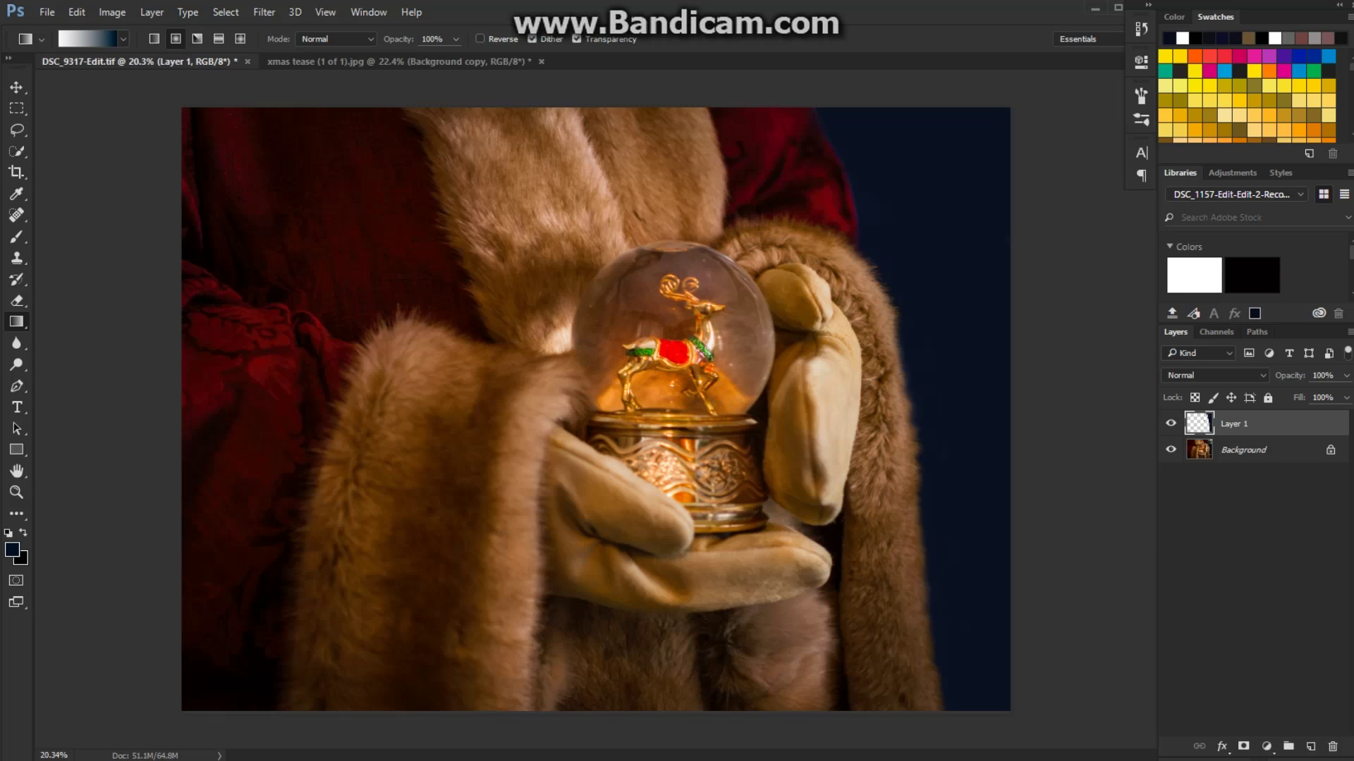
left_click(1170, 423)
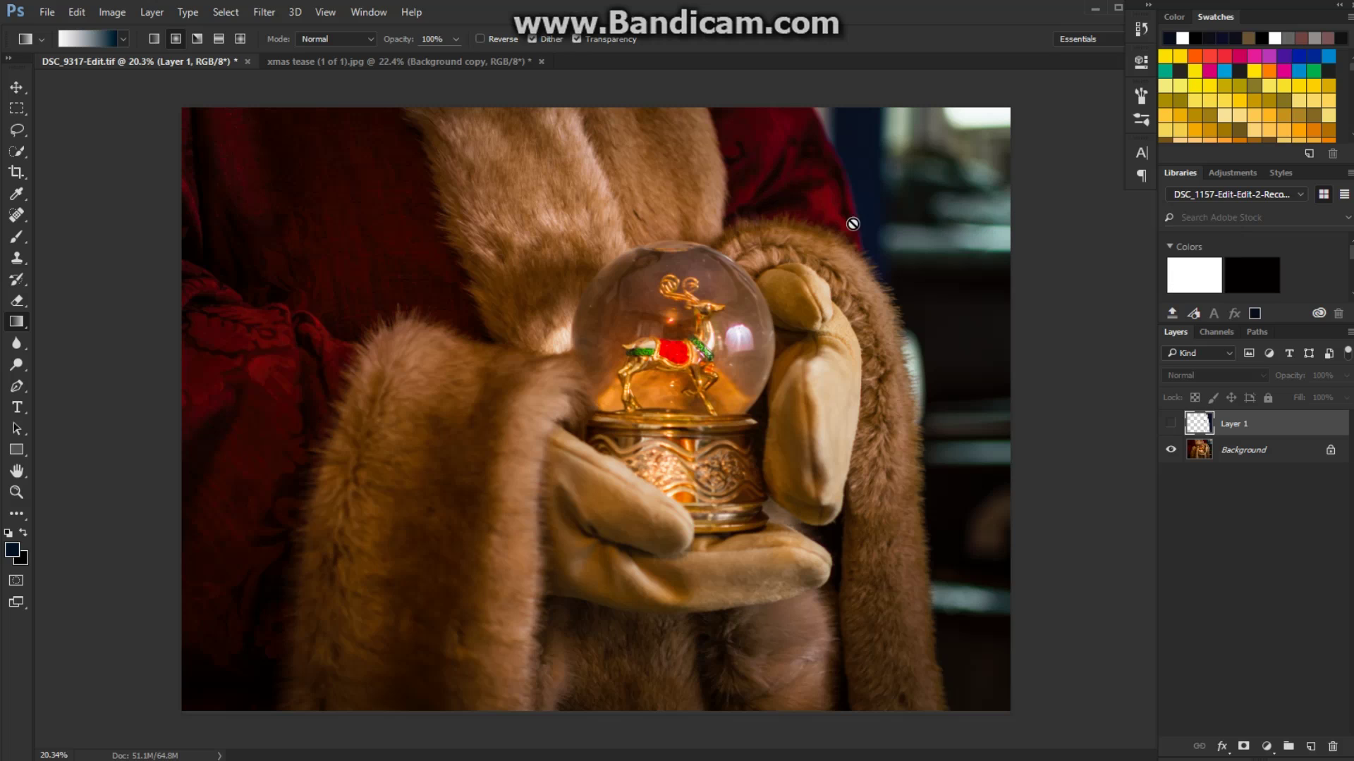
left_click(1170, 427)
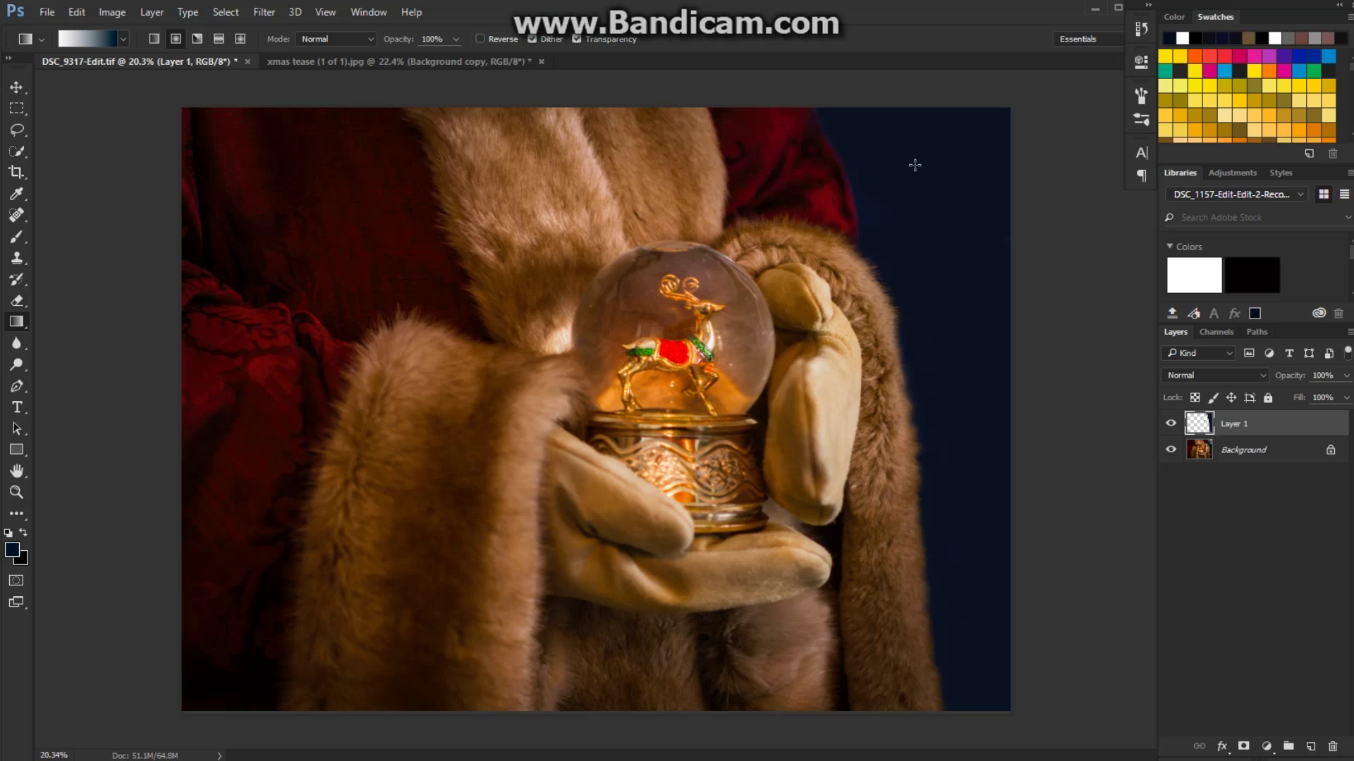
- In the xmas tease document, hide Layer 3 and the type and design elements groups, keeping Background copy and Layer 1 shown
left_click(411, 63)
left_click(1170, 424)
left_click(1170, 496)
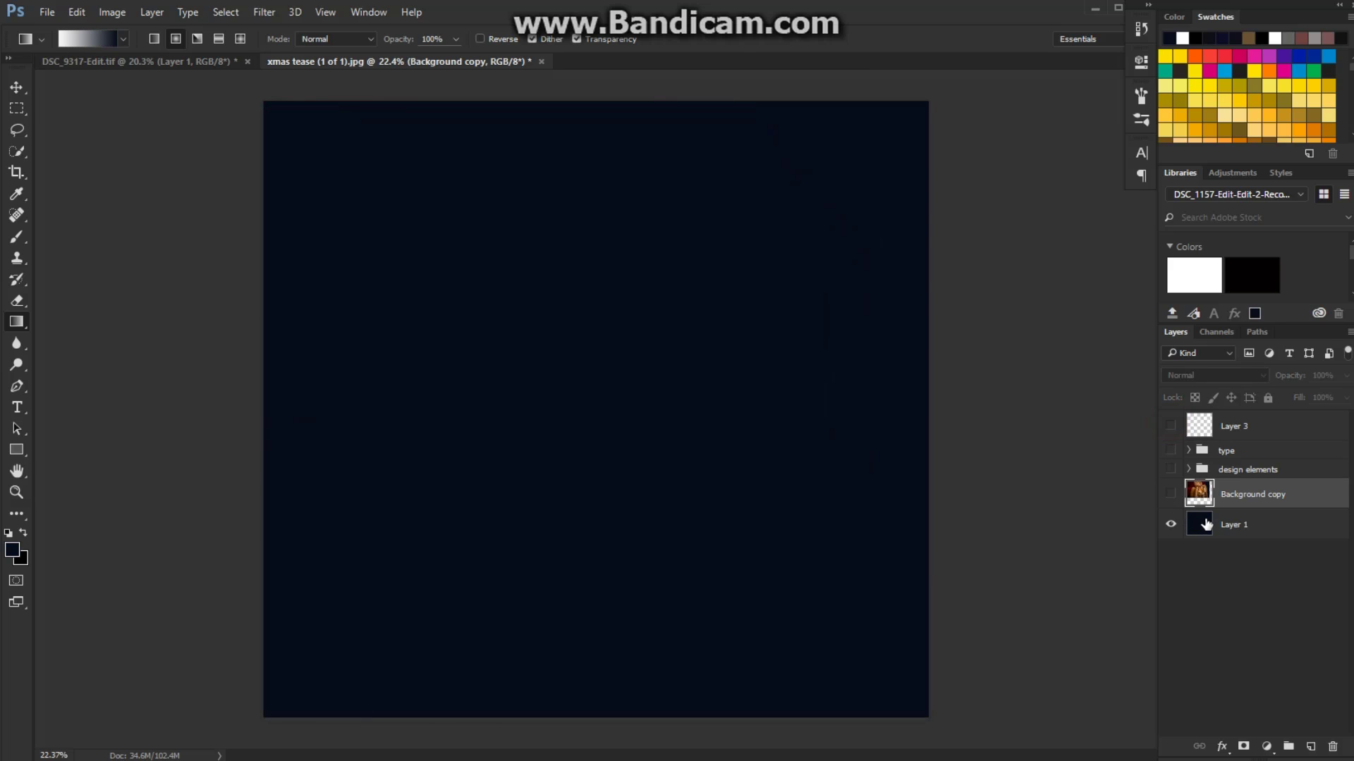
left_click(1171, 494)
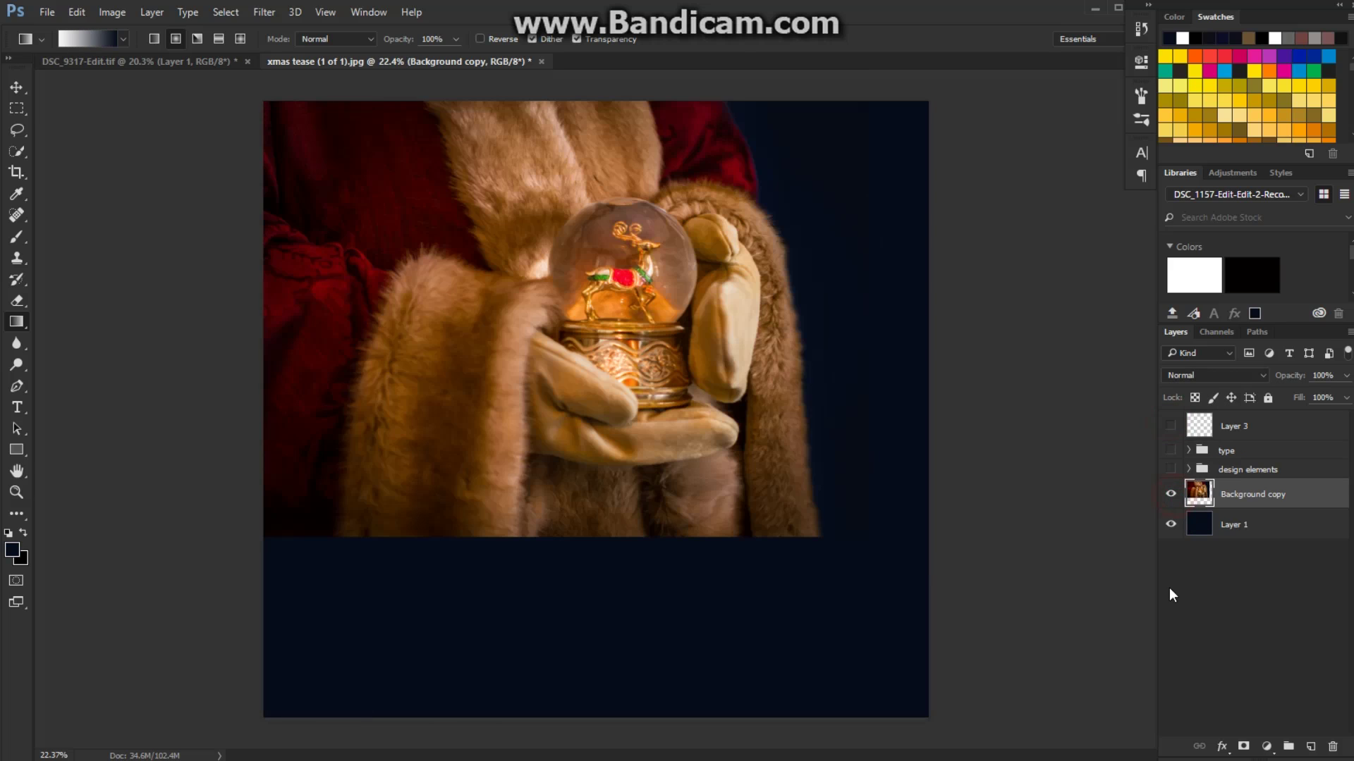
left_click(1171, 451)
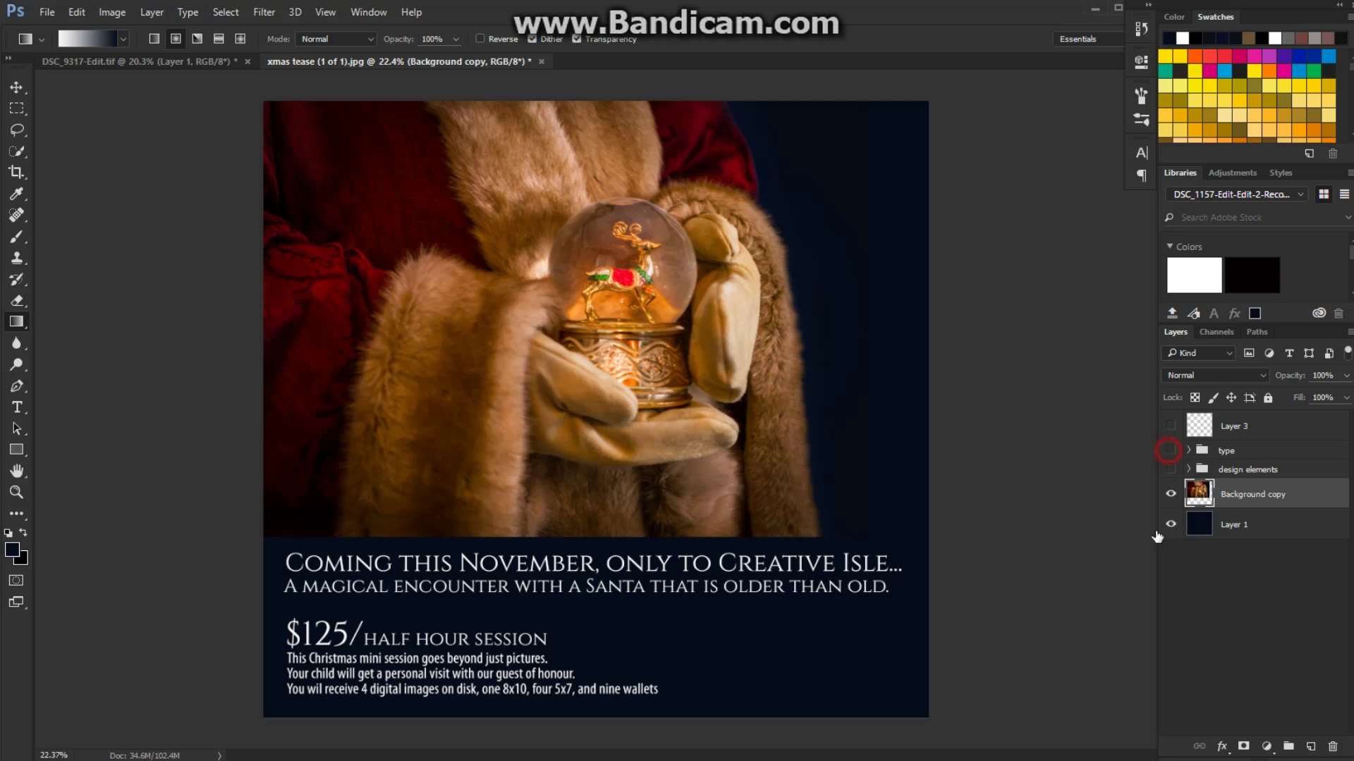
left_click(1170, 451)
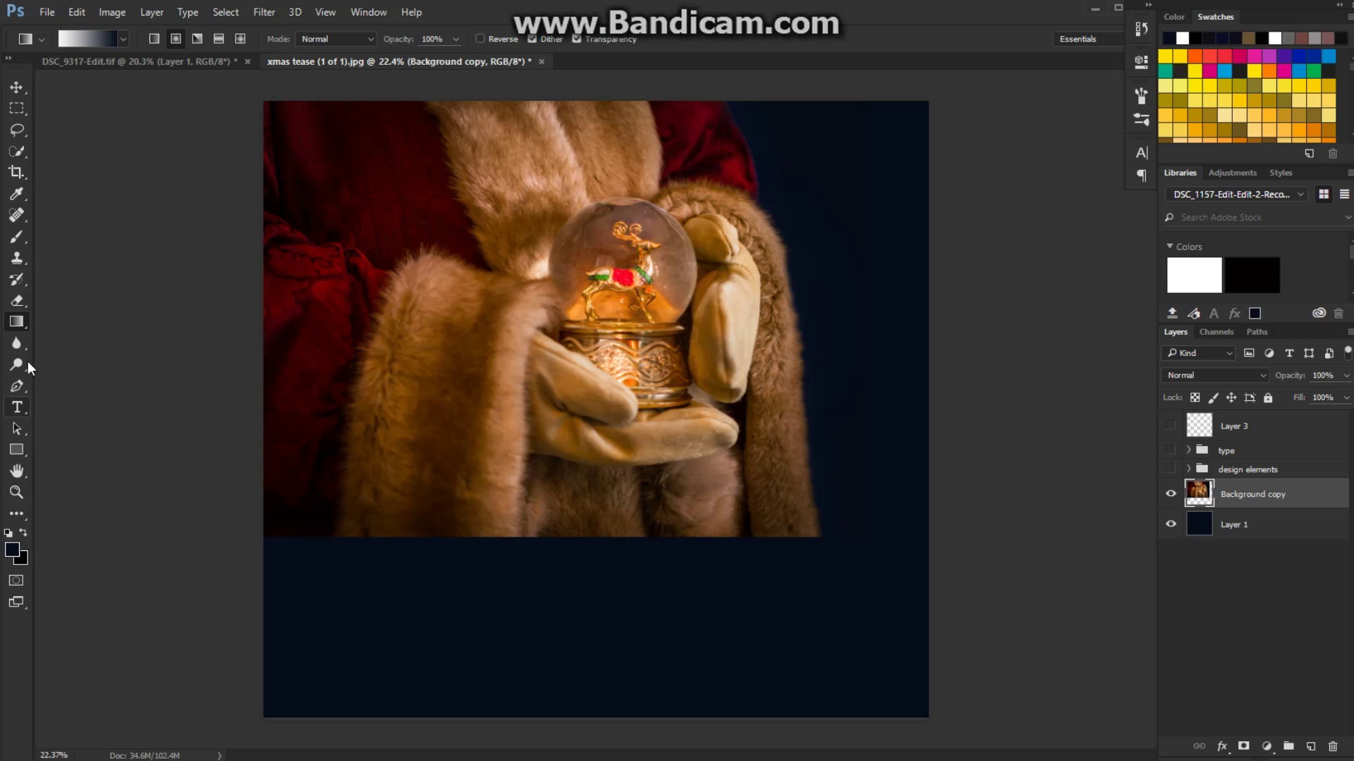
- Sample the navy from the flyer's lower area and make a full-width rectangular selection from the snow globe's base down to the bottom edge
left_click(17, 193)
left_click(513, 648)
left_click(17, 109)
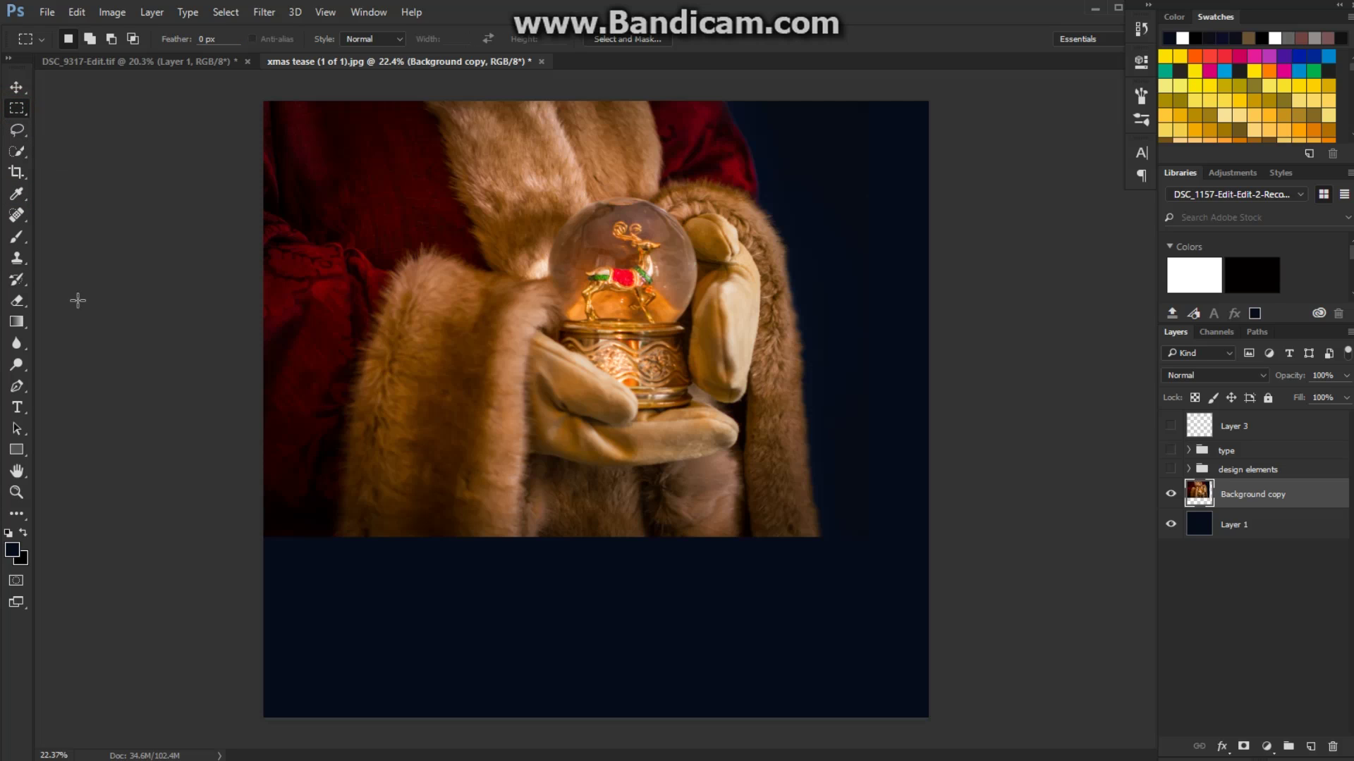
left_click_drag(226, 318, 983, 734)
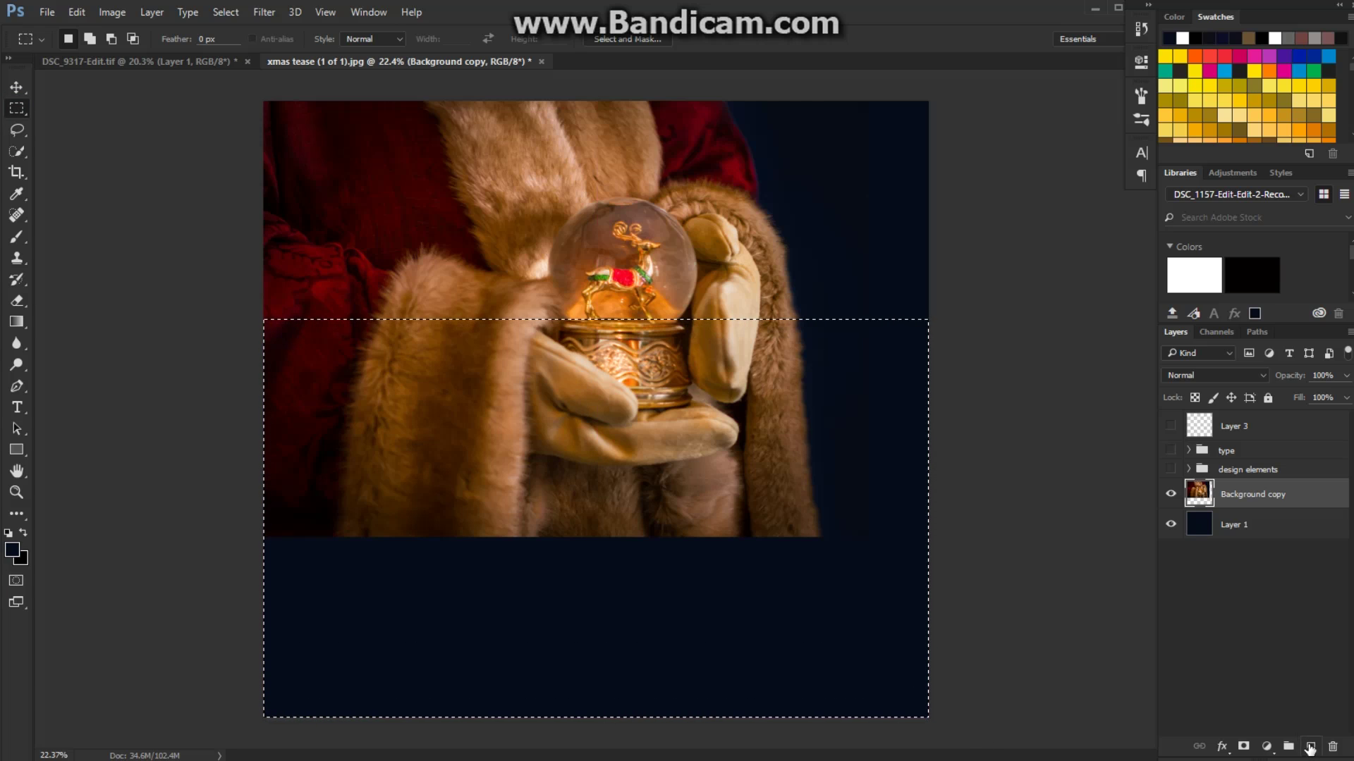
- Fill the rectangular selection with the sampled navy on a new layer above Background copy, and deselect
left_click(1309, 747)
left_click(16, 325)
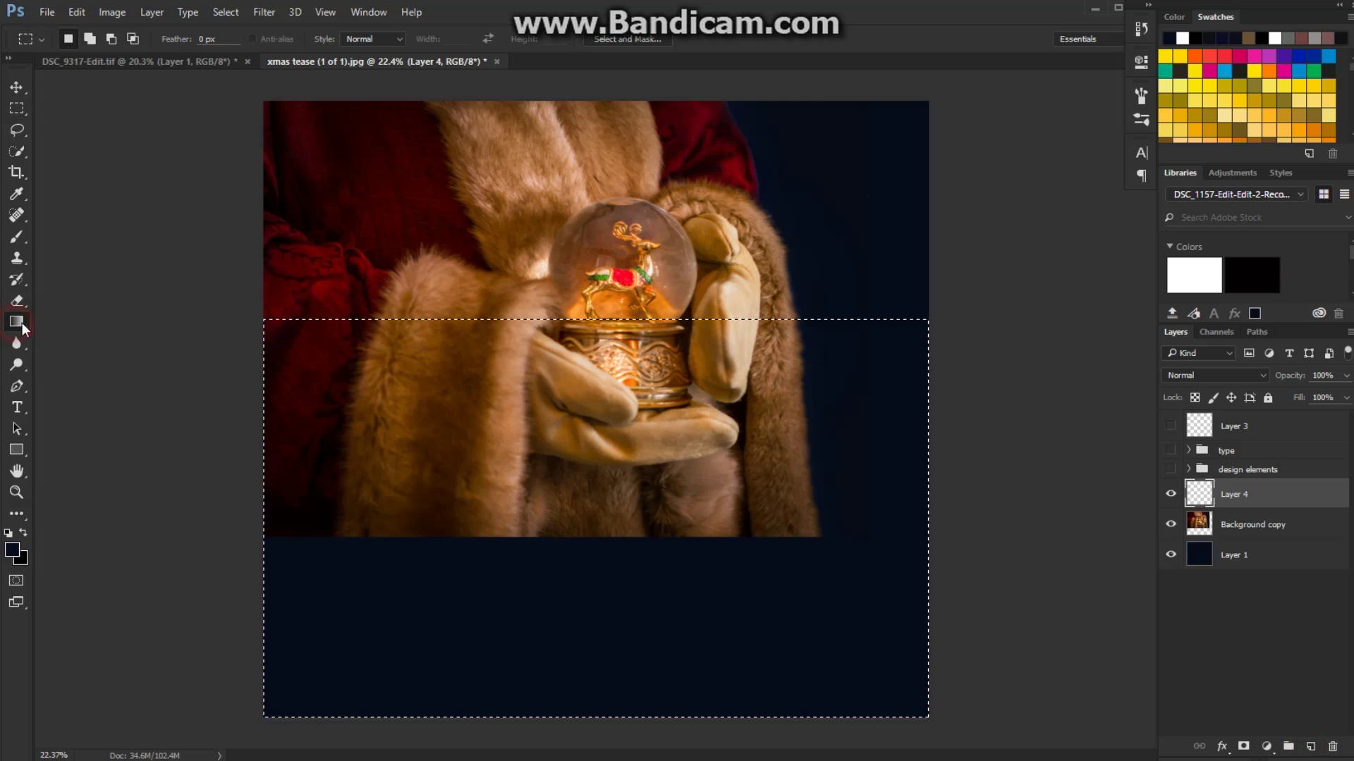
left_click(80, 336)
left_click(389, 439)
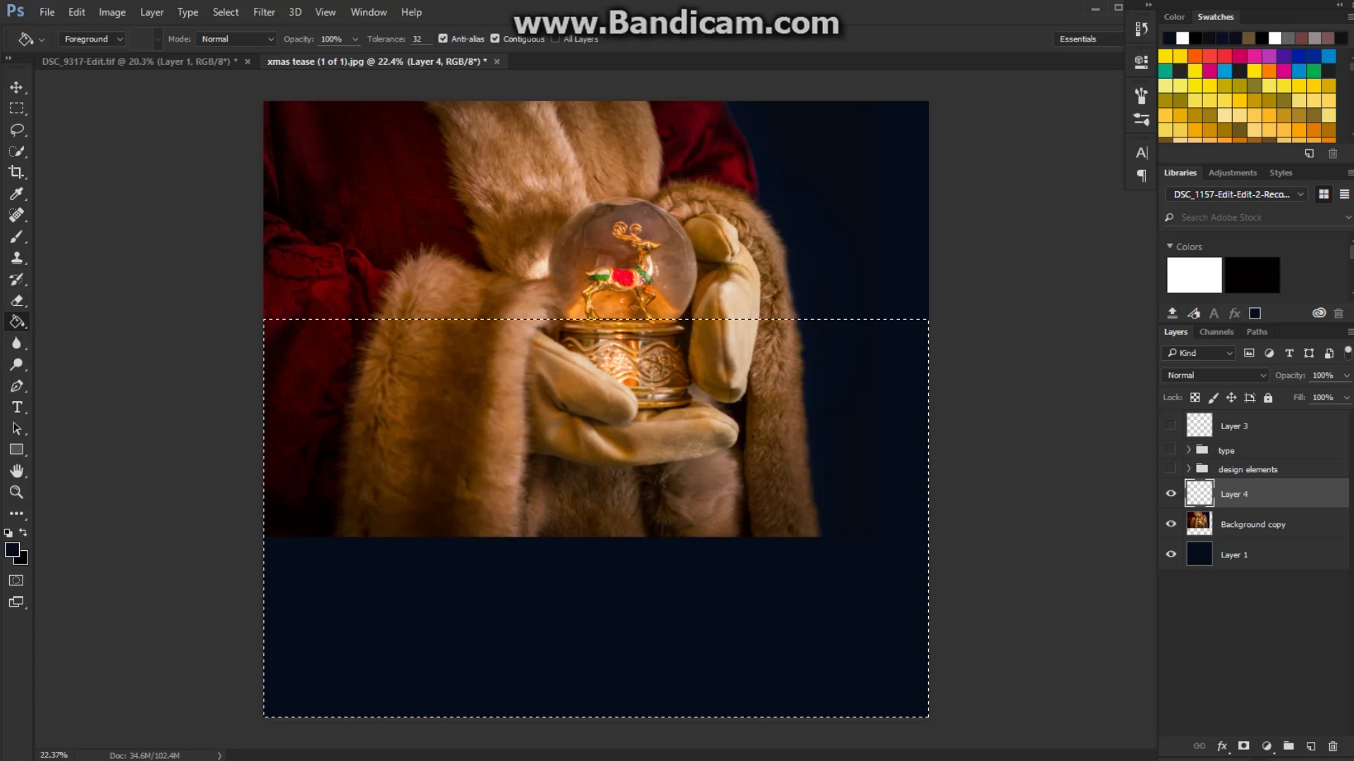
left_click(226, 12)
left_click(234, 47)
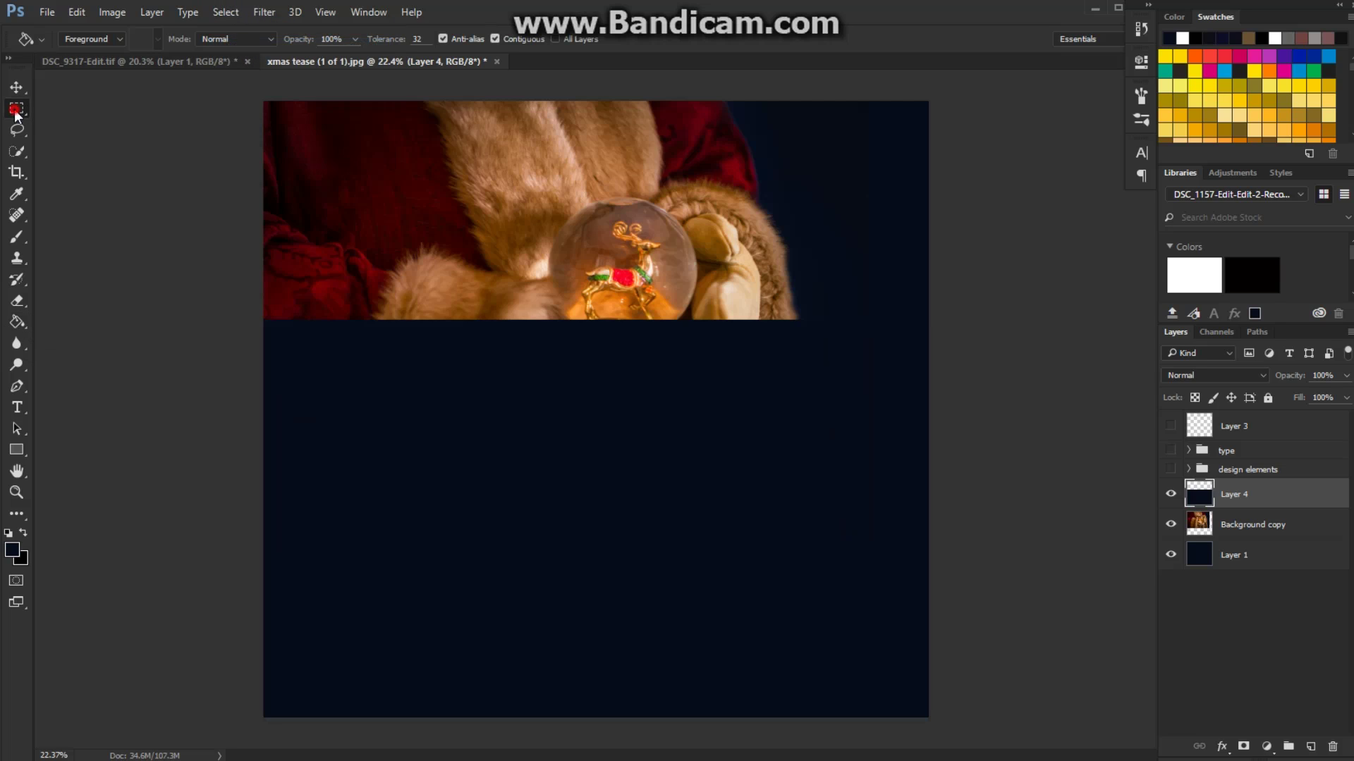
- Delete a wide elliptical area from Layer 4 so the navy block gets a curved upper edge, deselect, and check it against the type group
left_click(17, 109)
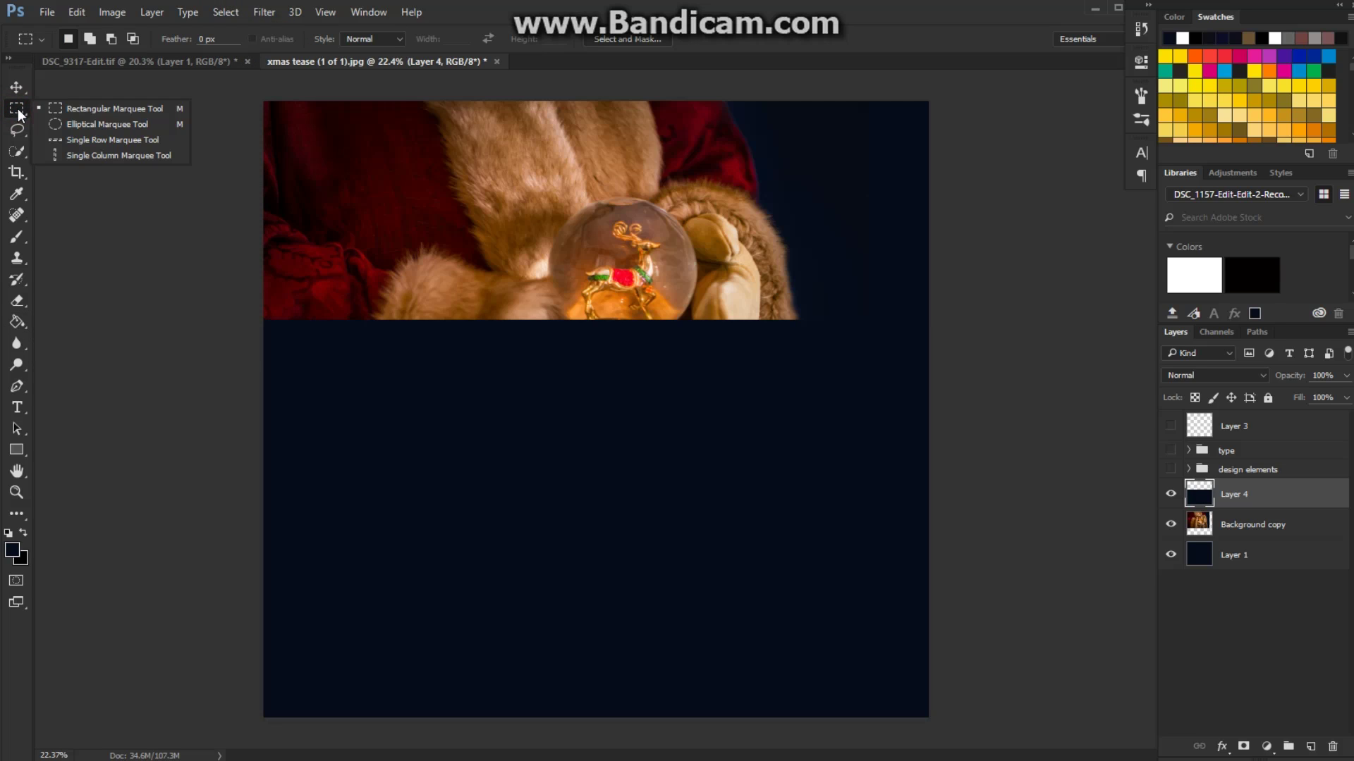
left_click(70, 124)
left_click_drag(190, 249, 925, 640)
left_click_drag(564, 543, 566, 431)
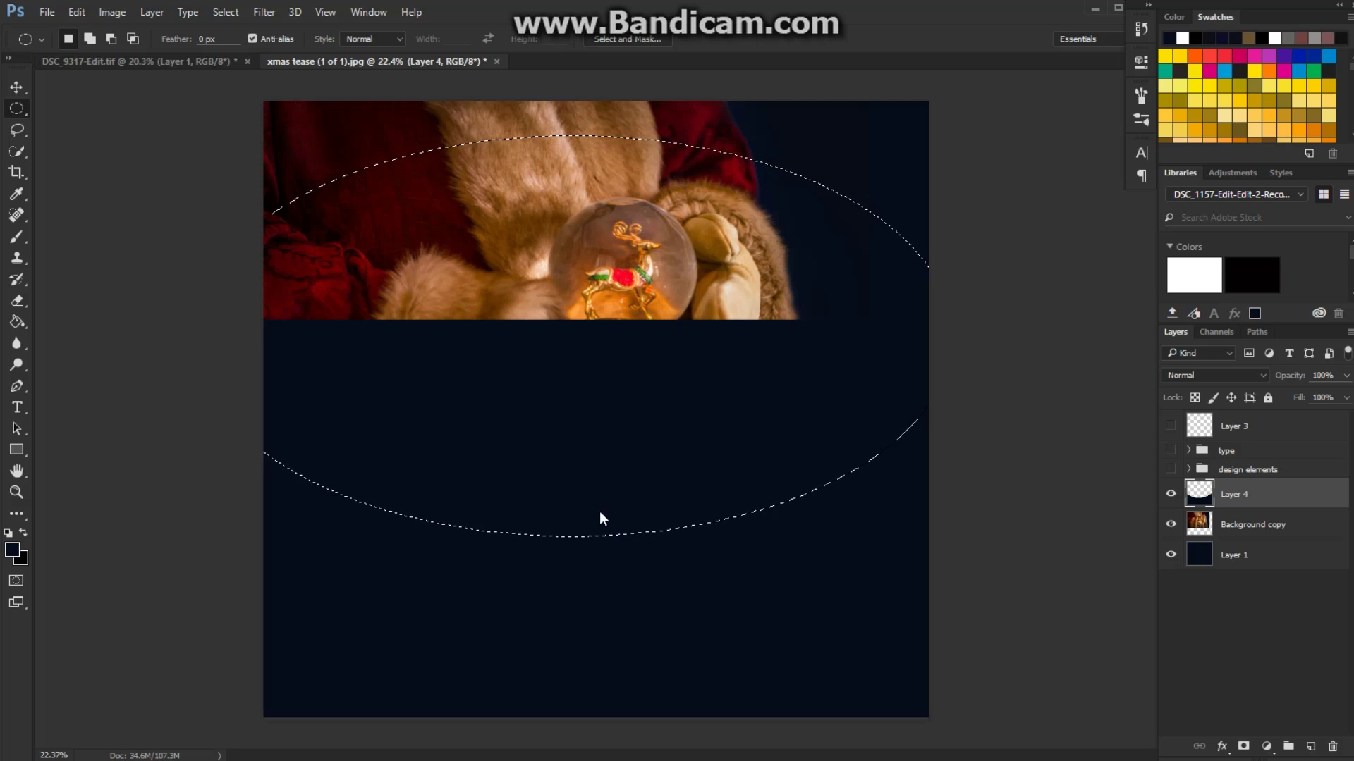
key("Delete")
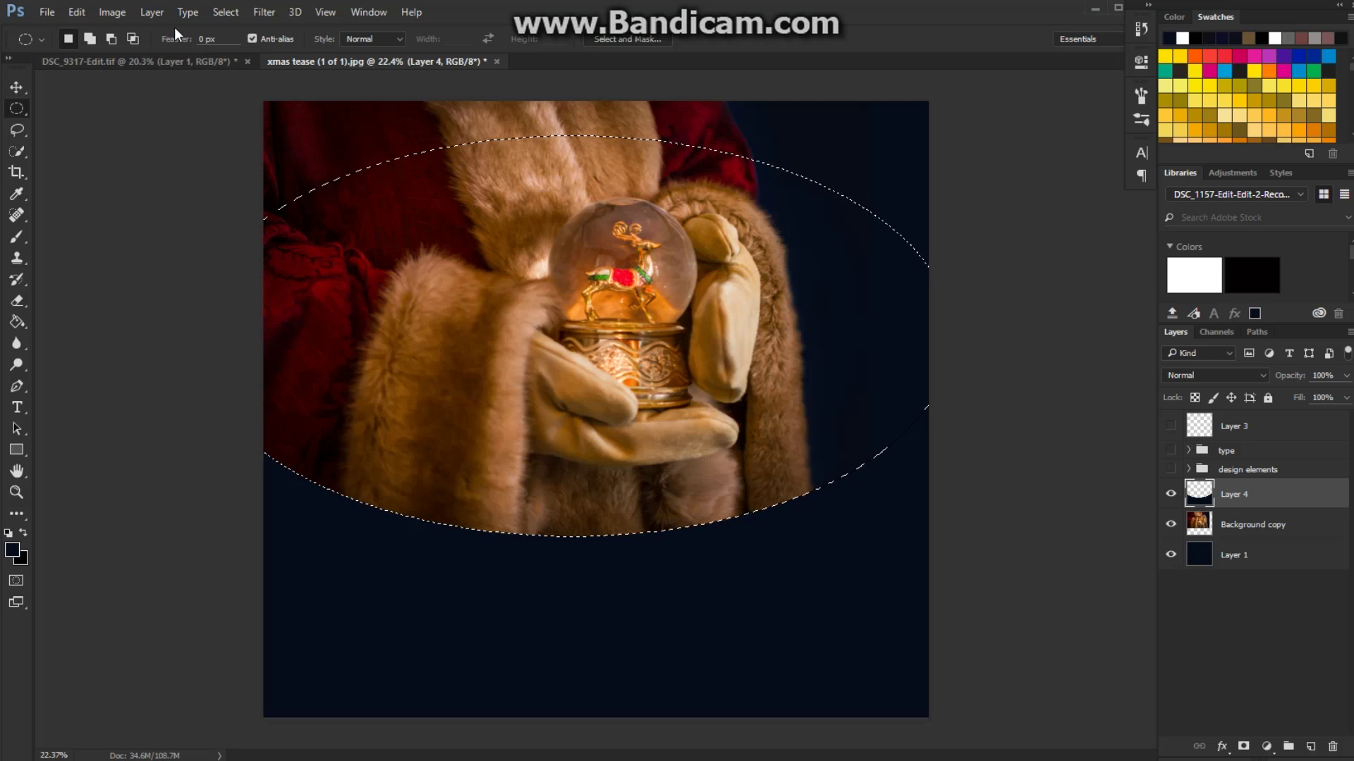
left_click(224, 12)
left_click(227, 50)
left_click(1171, 451)
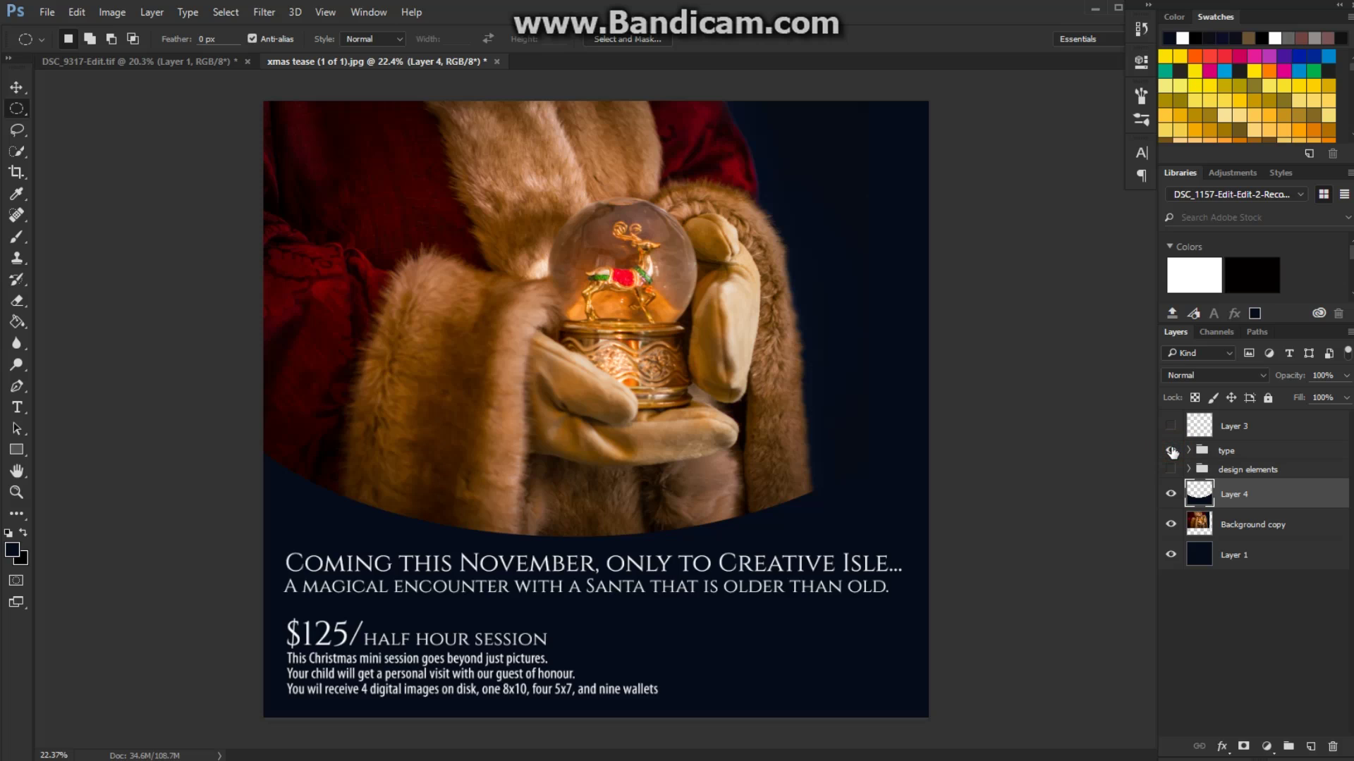
left_click(1171, 451)
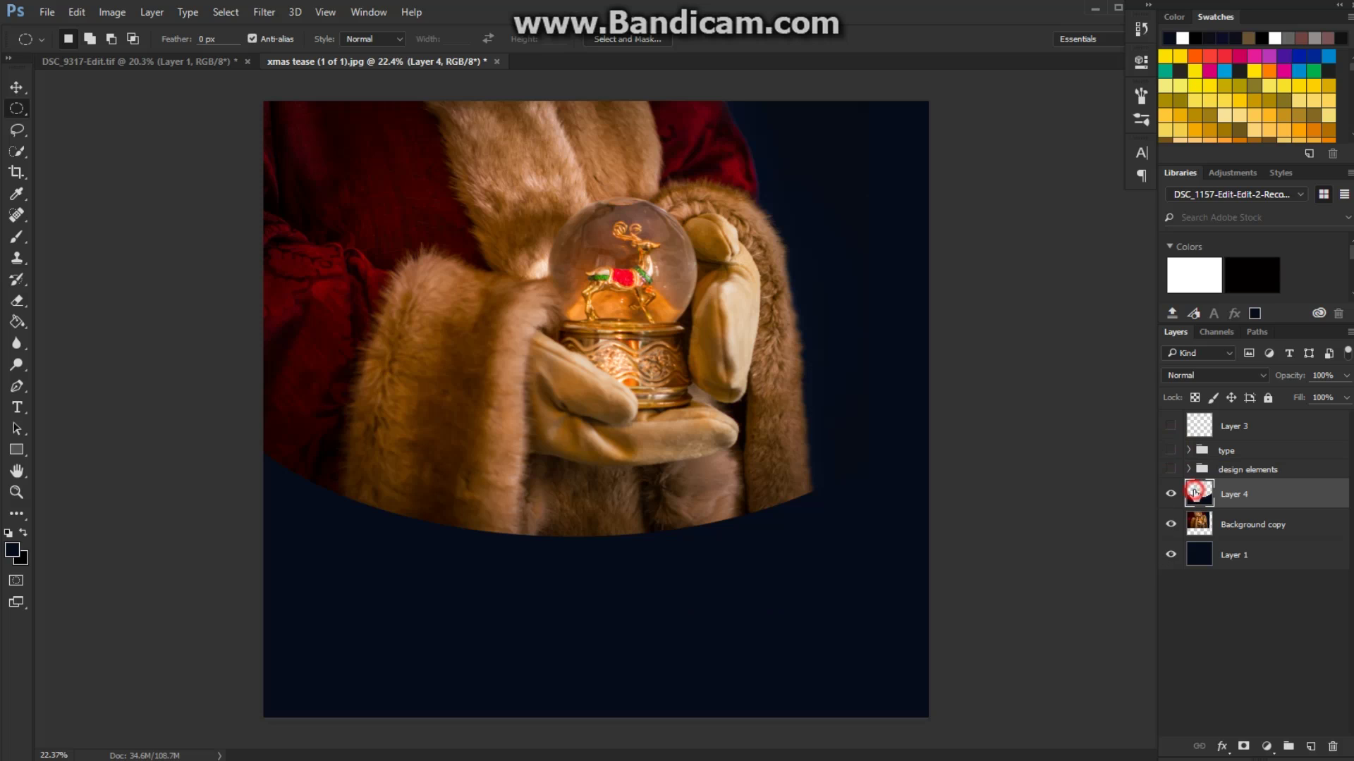
- Duplicate Layer 4 and make the original Layer 4 the active layer
left_click_drag(1197, 493, 1310, 746)
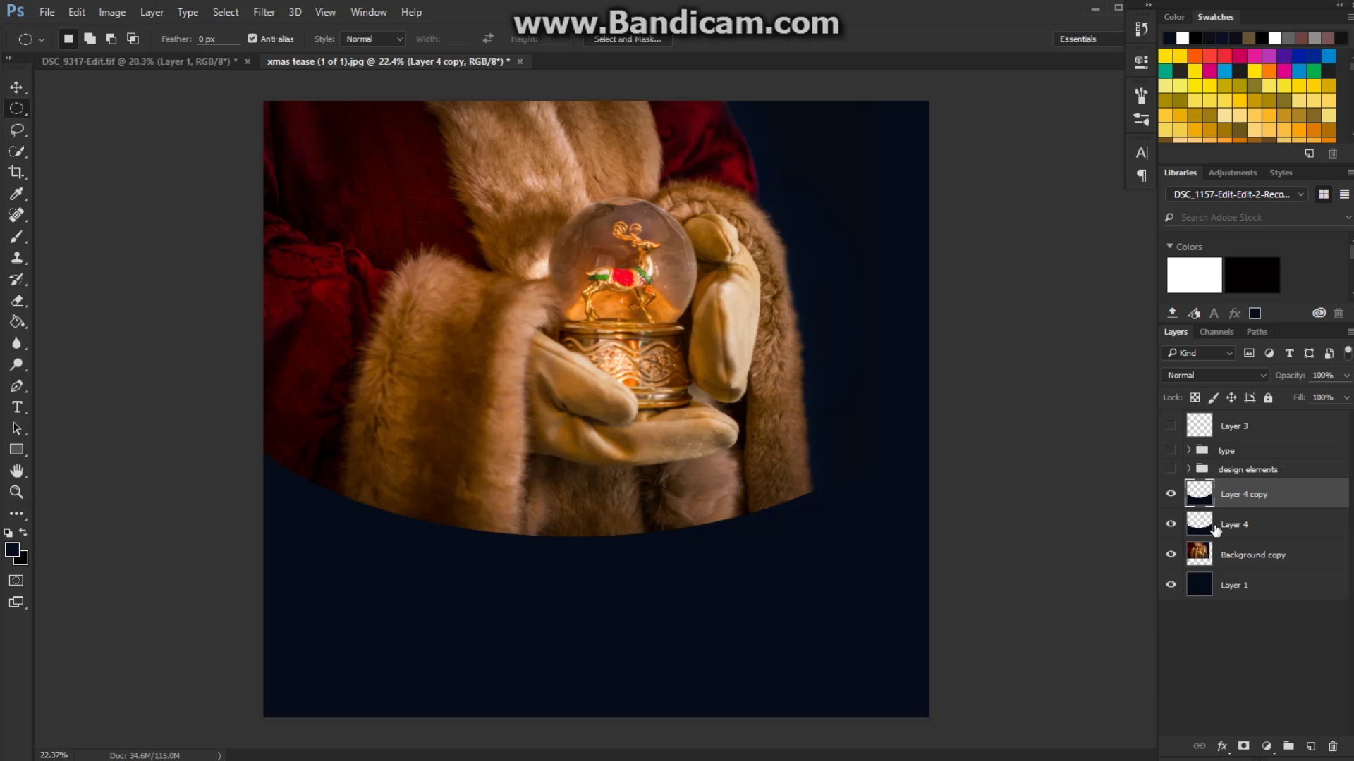
left_click(1222, 530)
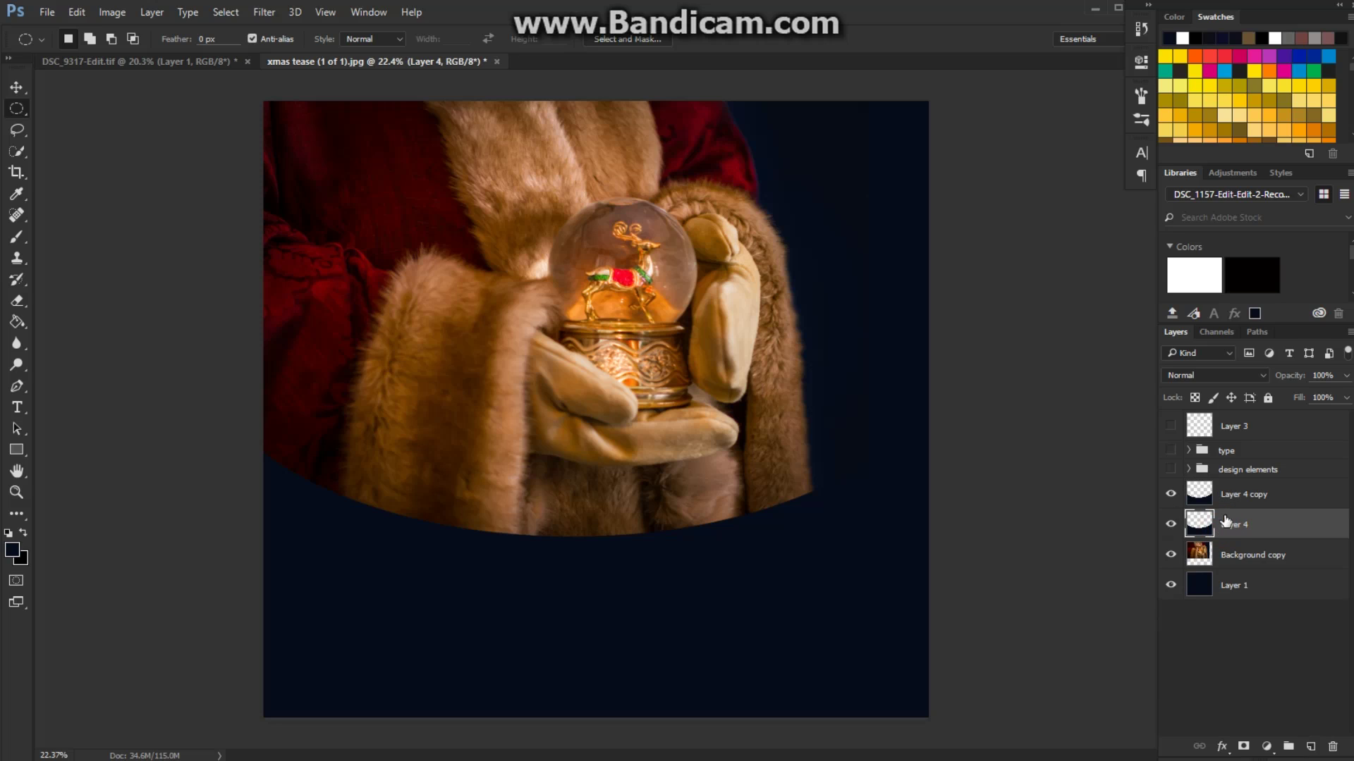
left_click(1202, 494)
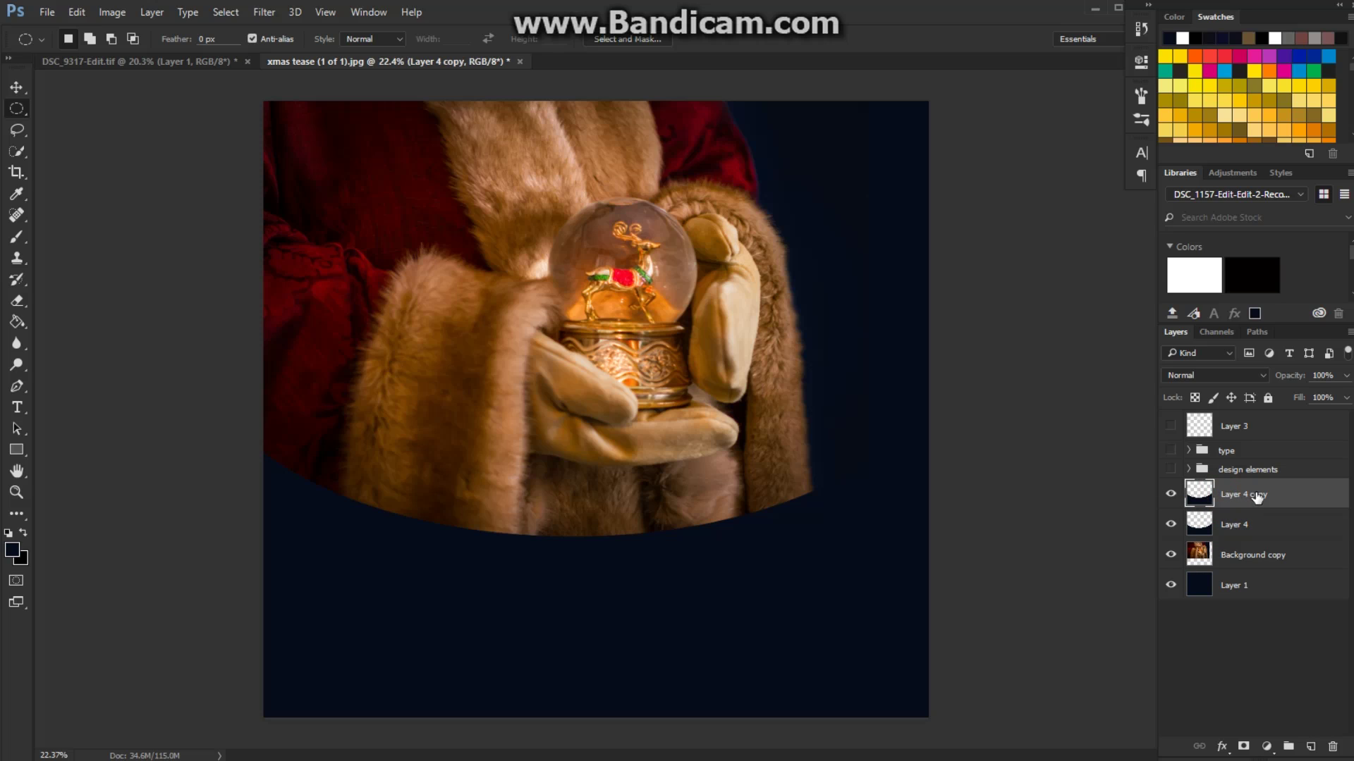
left_click(1244, 529)
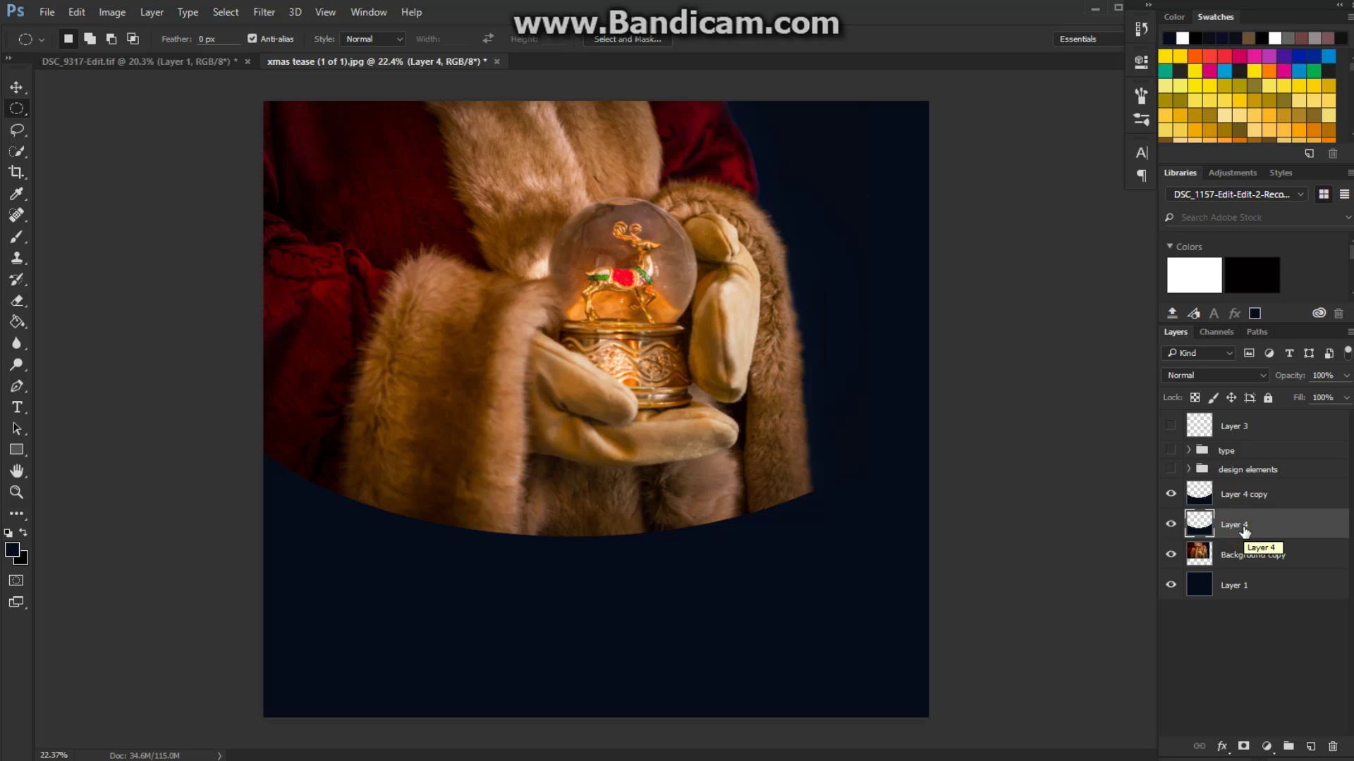
- Activate the Gradient tool and load the Copper preset into the Gradient Editor
left_click_drag(17, 322, 60, 326)
left_click(59, 325)
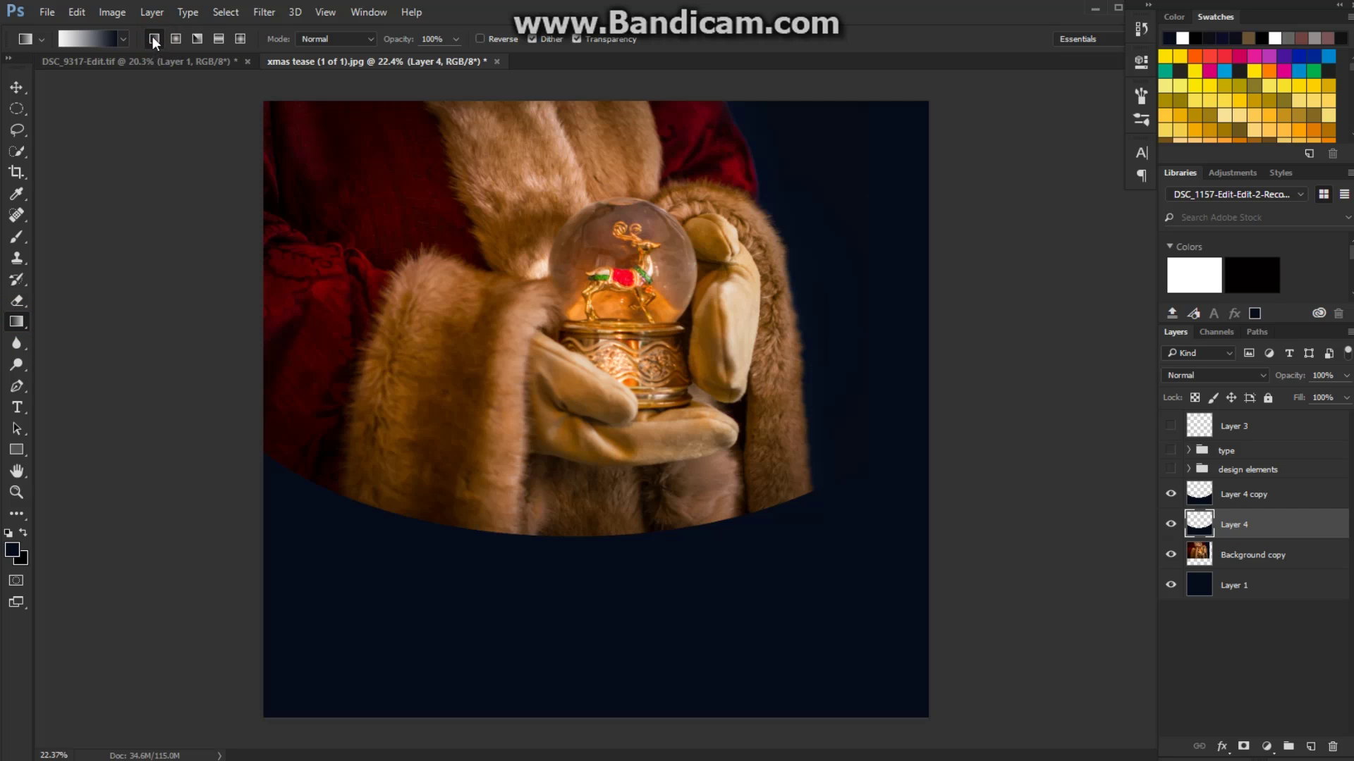
left_click(86, 39)
left_click(556, 196)
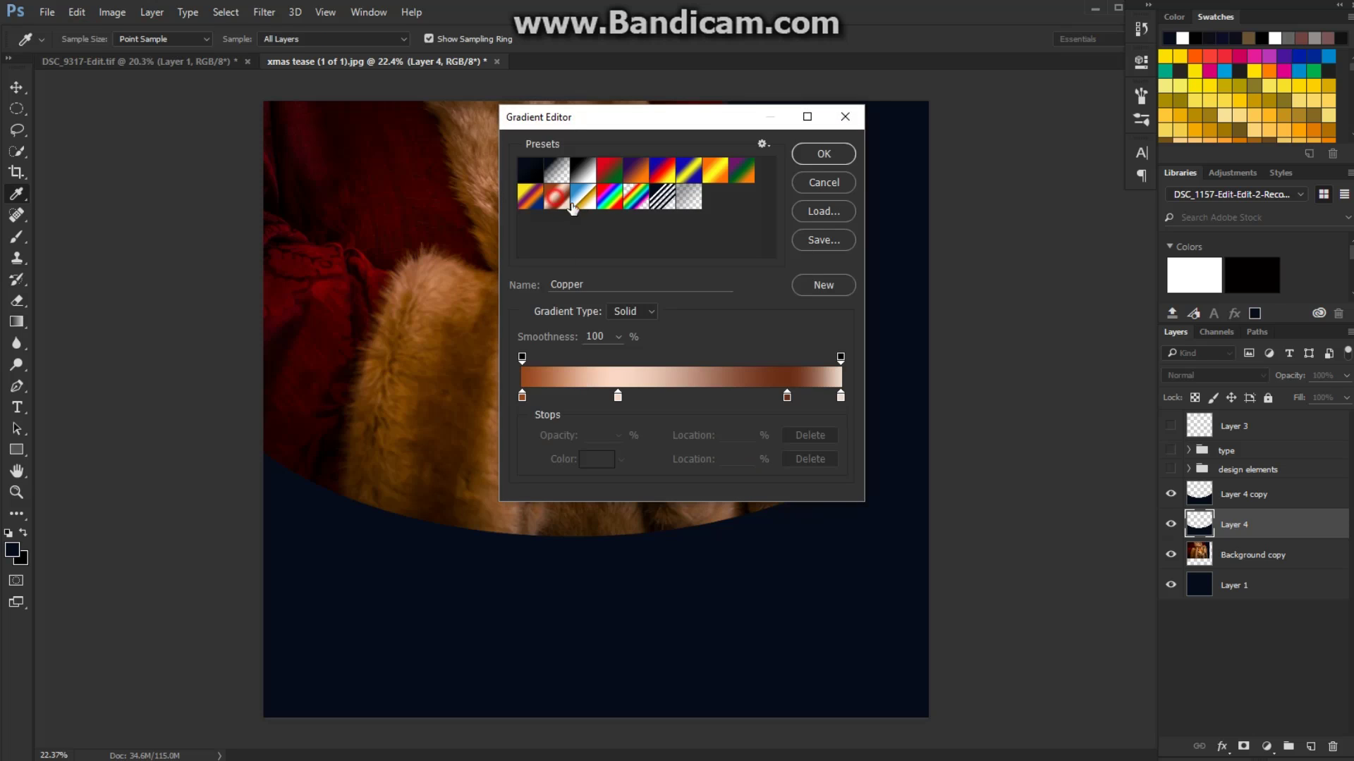
- Shift the second colour stop towards the gradient's start and add peach stops, including ones at 29%, 45%, 59% and 77%
mouse_move(617, 397)
left_mouse_down()
mouse_move(598, 423)
mouse_move(598, 398)
left_mouse_up()
left_click(711, 397)
left_click(769, 397)
left_click(663, 397)
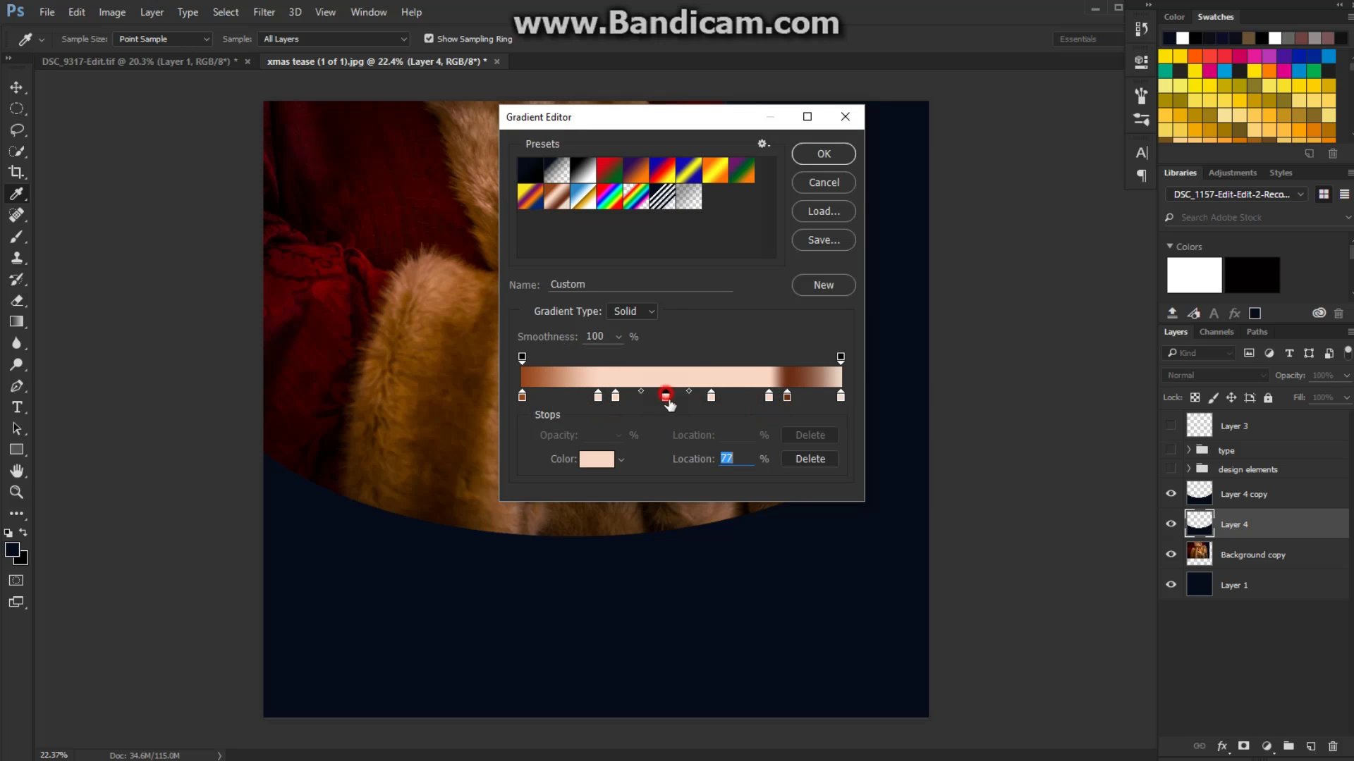
- Recolour the gradient's first stop at 0% to golden orange, #dd9045
double_click(522, 396)
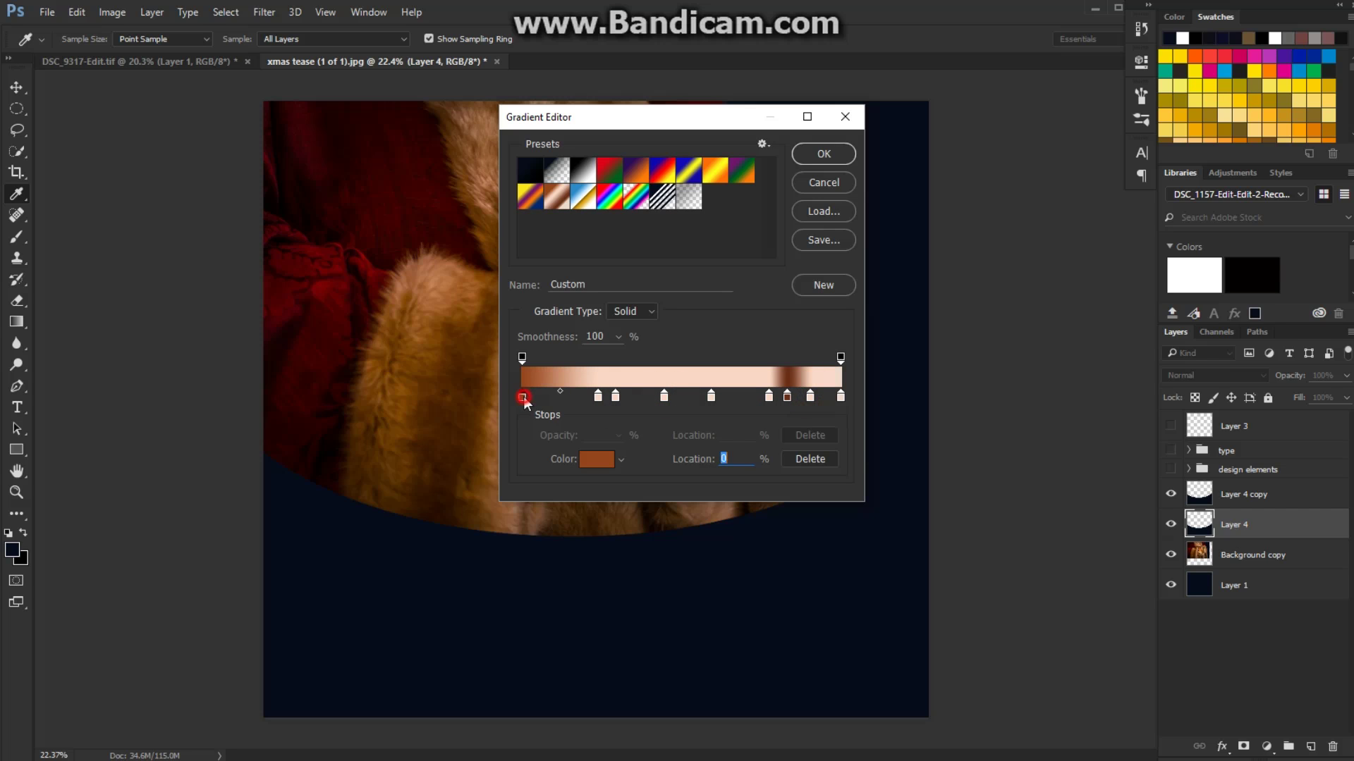
left_click(697, 375)
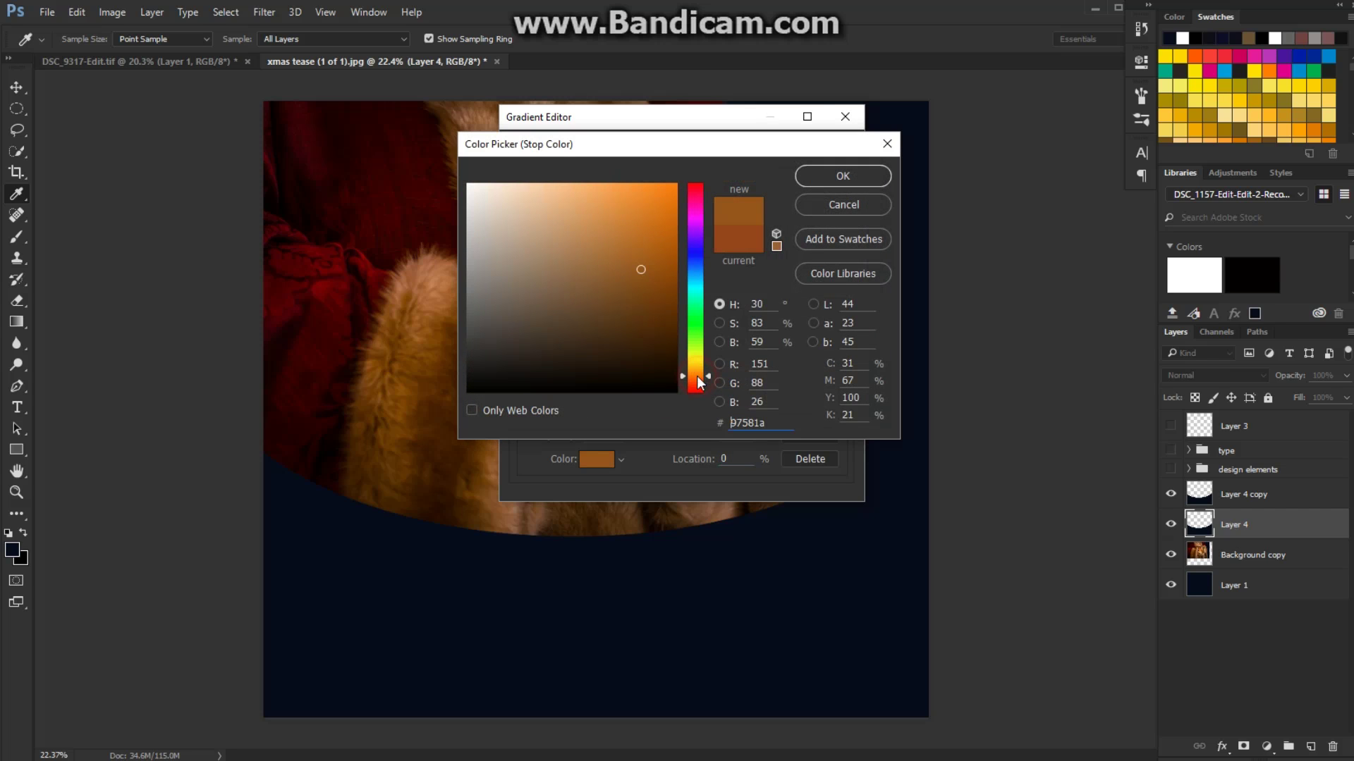
left_click(611, 211)
left_click(798, 180)
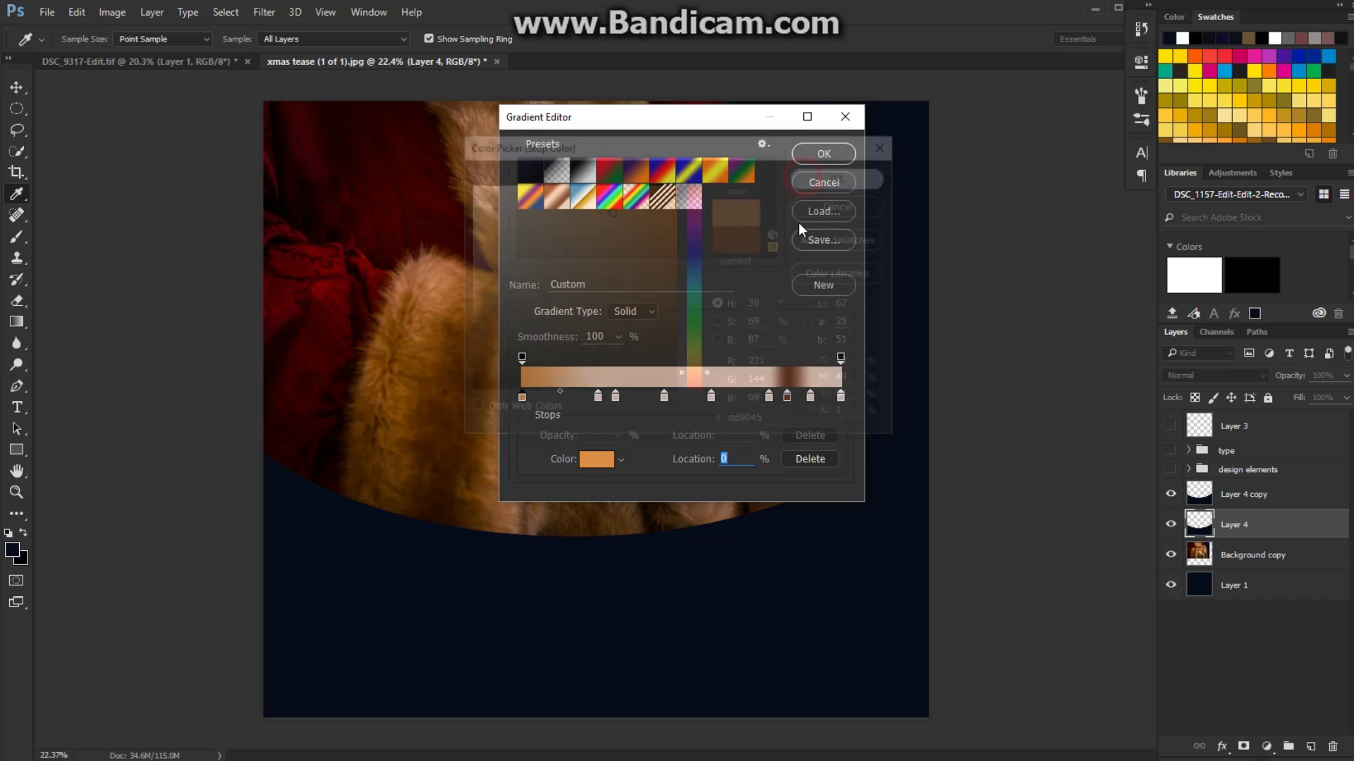
- Recolour the gradient stop at 29% to light gold, #edc071
left_click(614, 395)
double_click(617, 395)
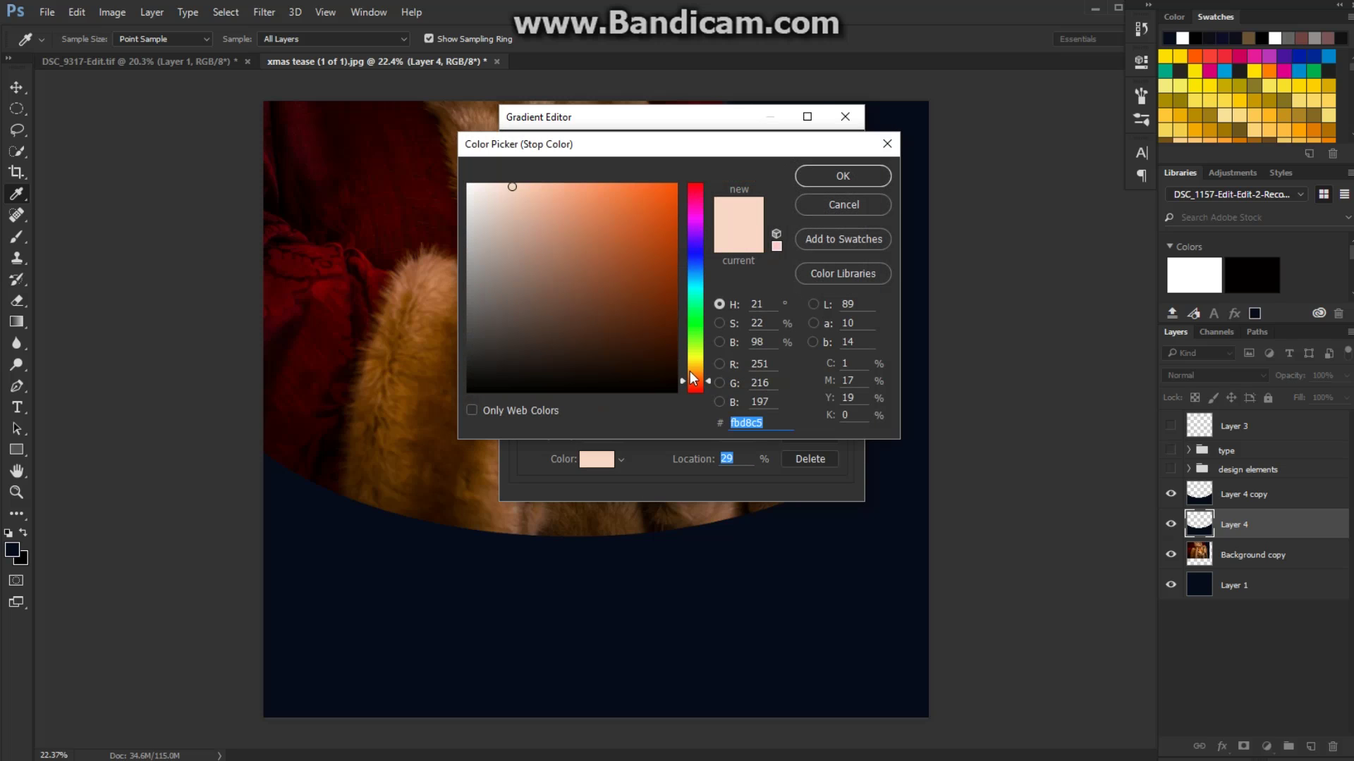
left_click(693, 370)
left_click(649, 276)
left_click(590, 225)
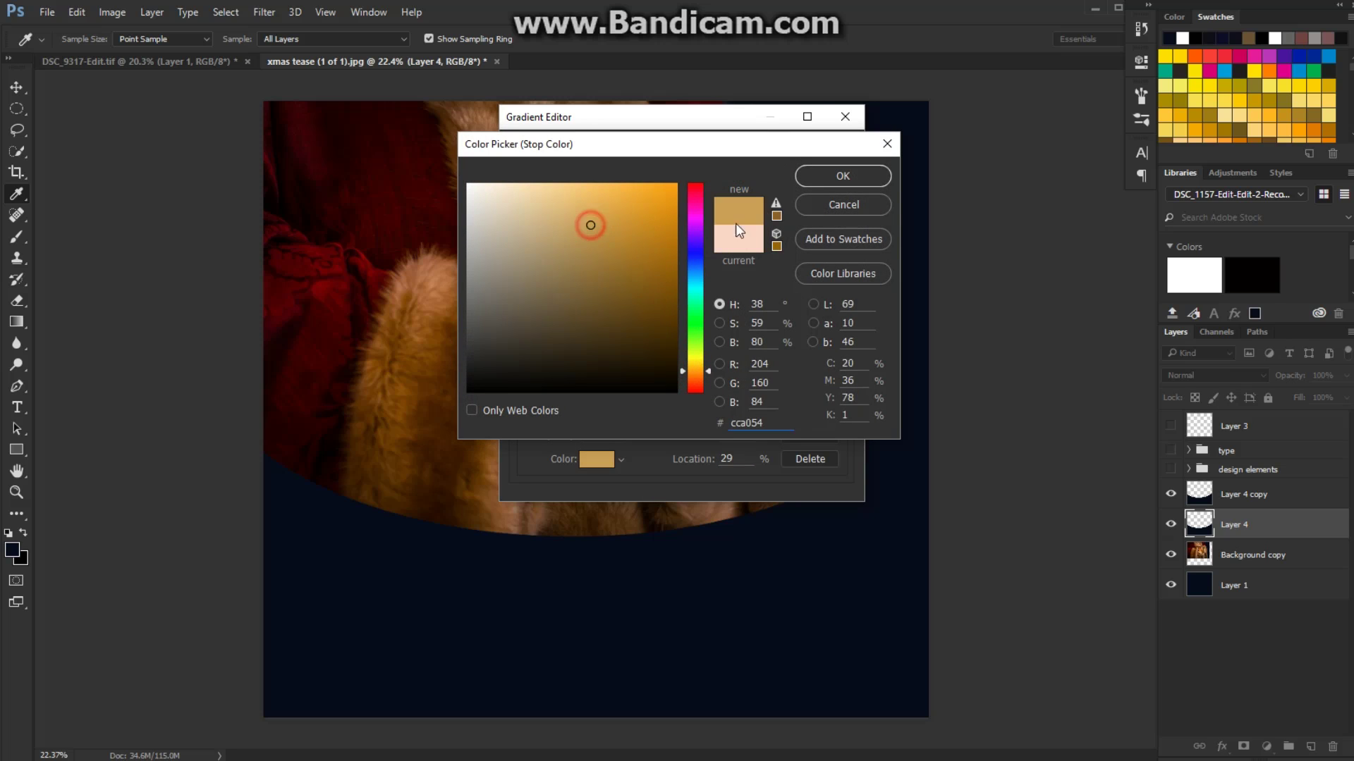
left_click(576, 198)
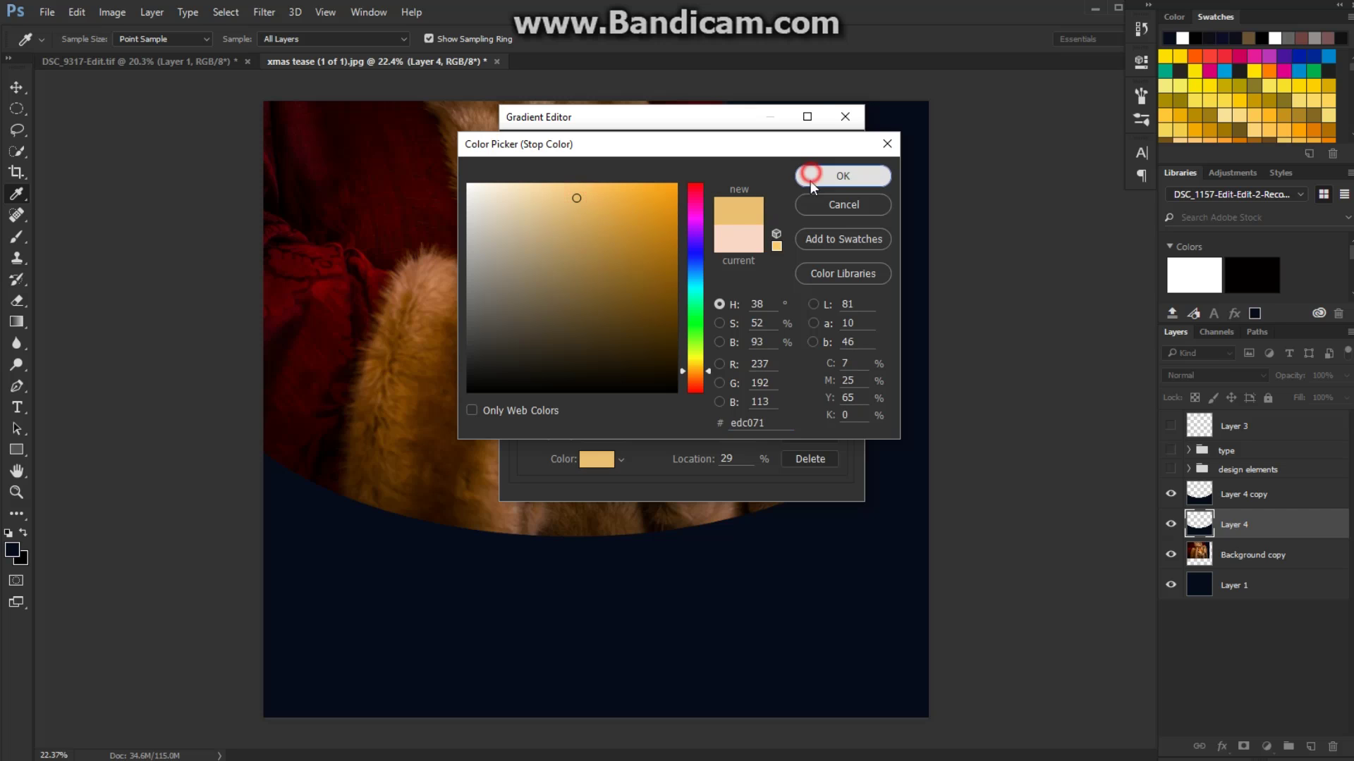
left_click(811, 178)
- Recolour the gradient stop at 45% to dark golden brown, #7d4e03
double_click(666, 399)
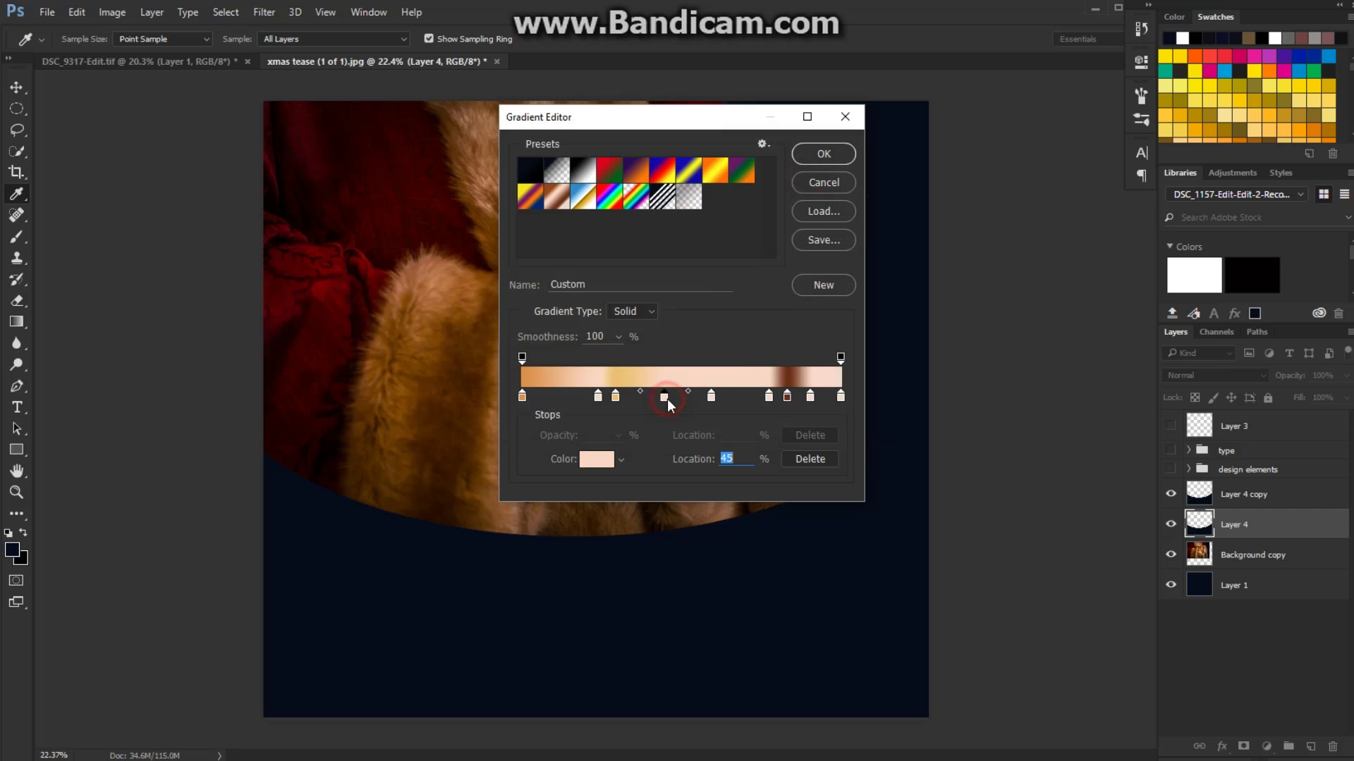
left_click(696, 372)
left_click(671, 290)
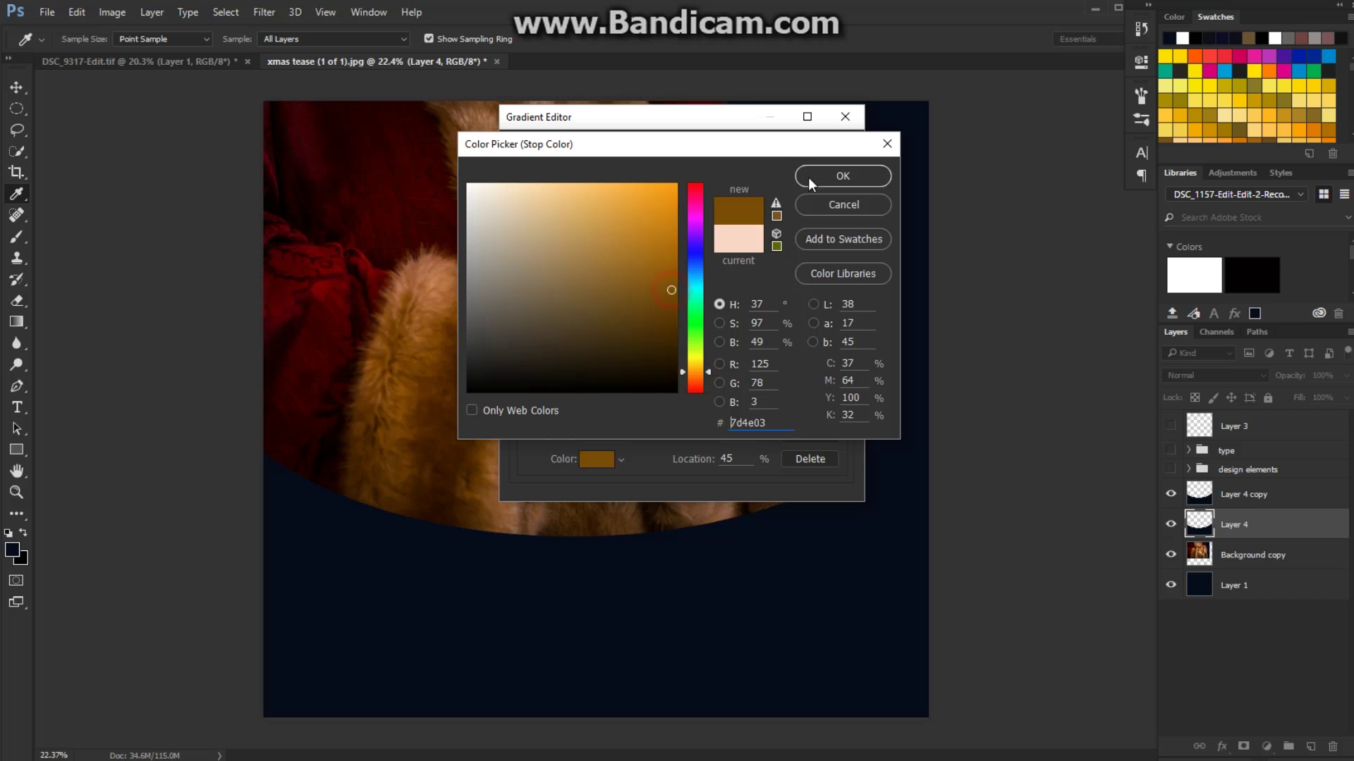
left_click(832, 177)
- Recolour the gradient stop at 59% to a muted light gold with a hue of 44°
double_click(712, 397)
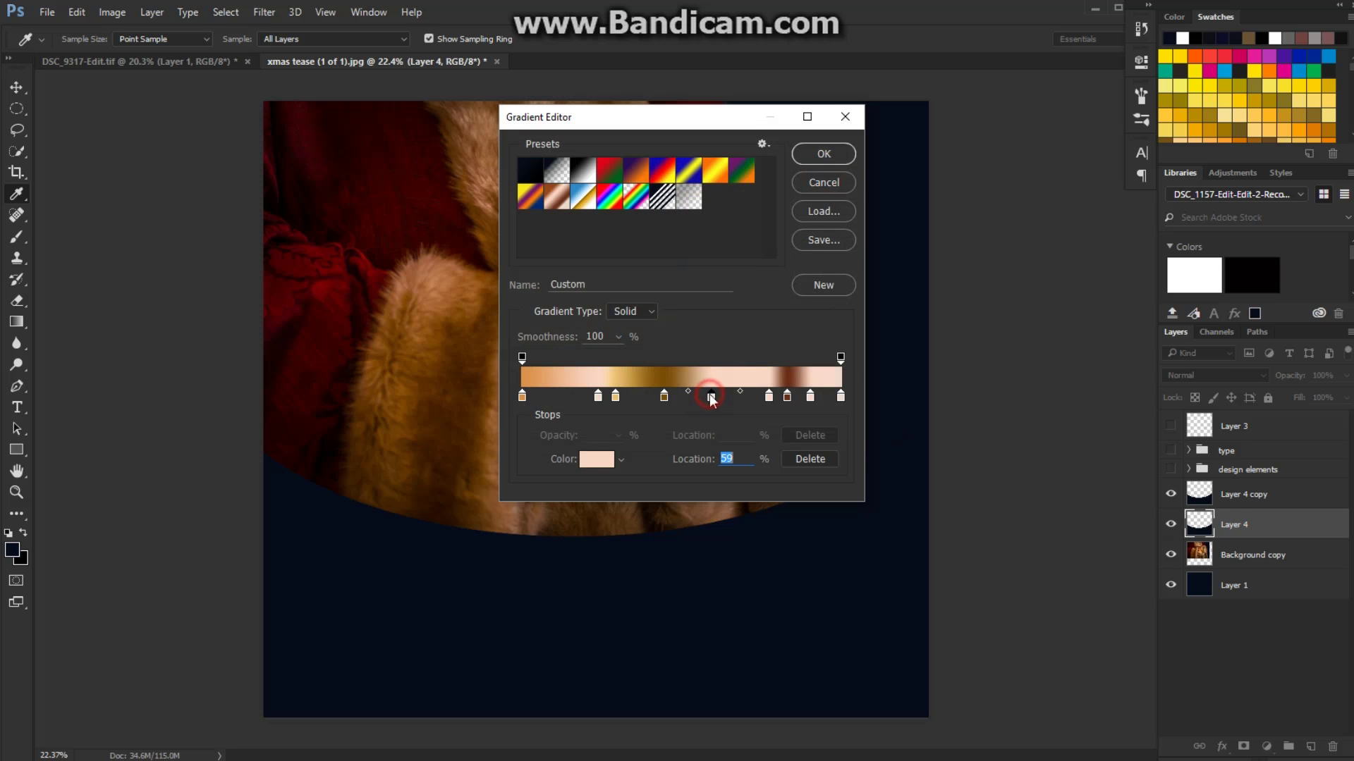
left_click(693, 368)
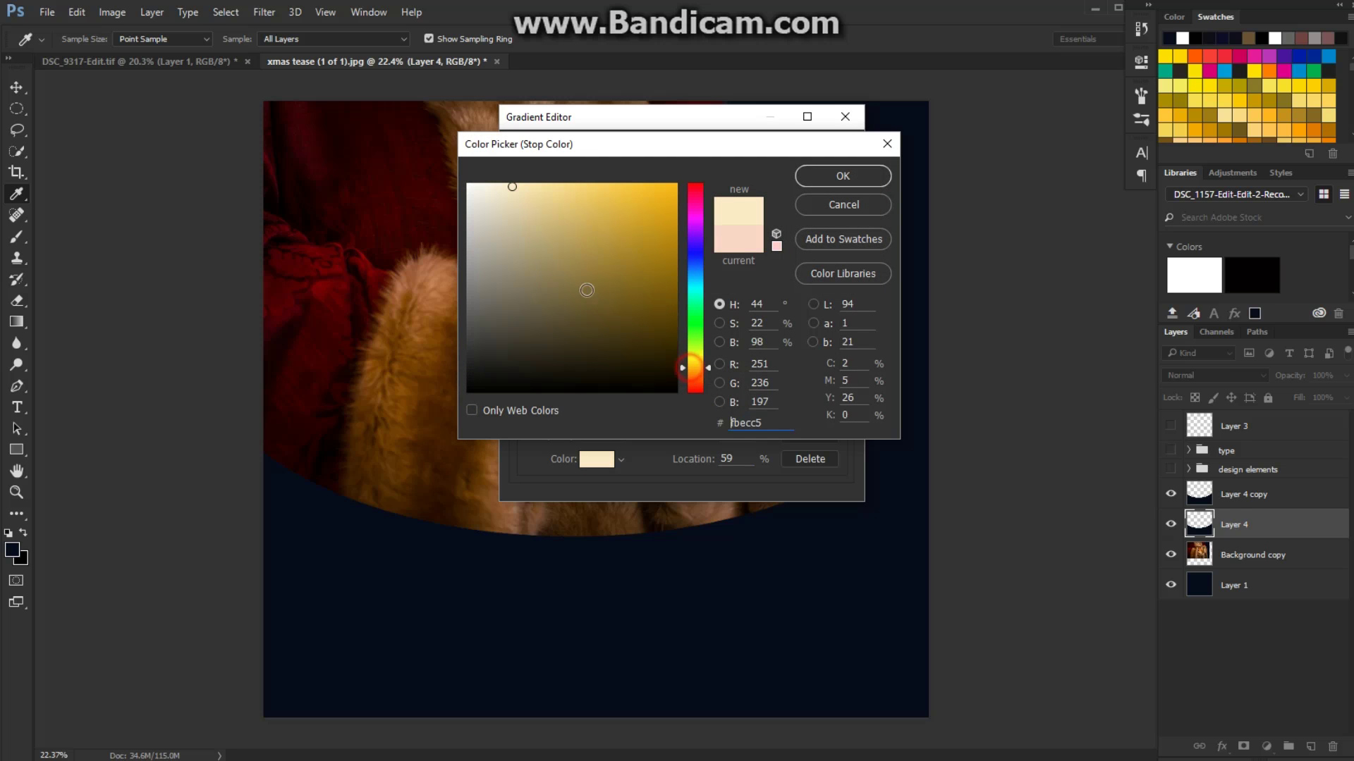
left_click(554, 215)
left_click(842, 177)
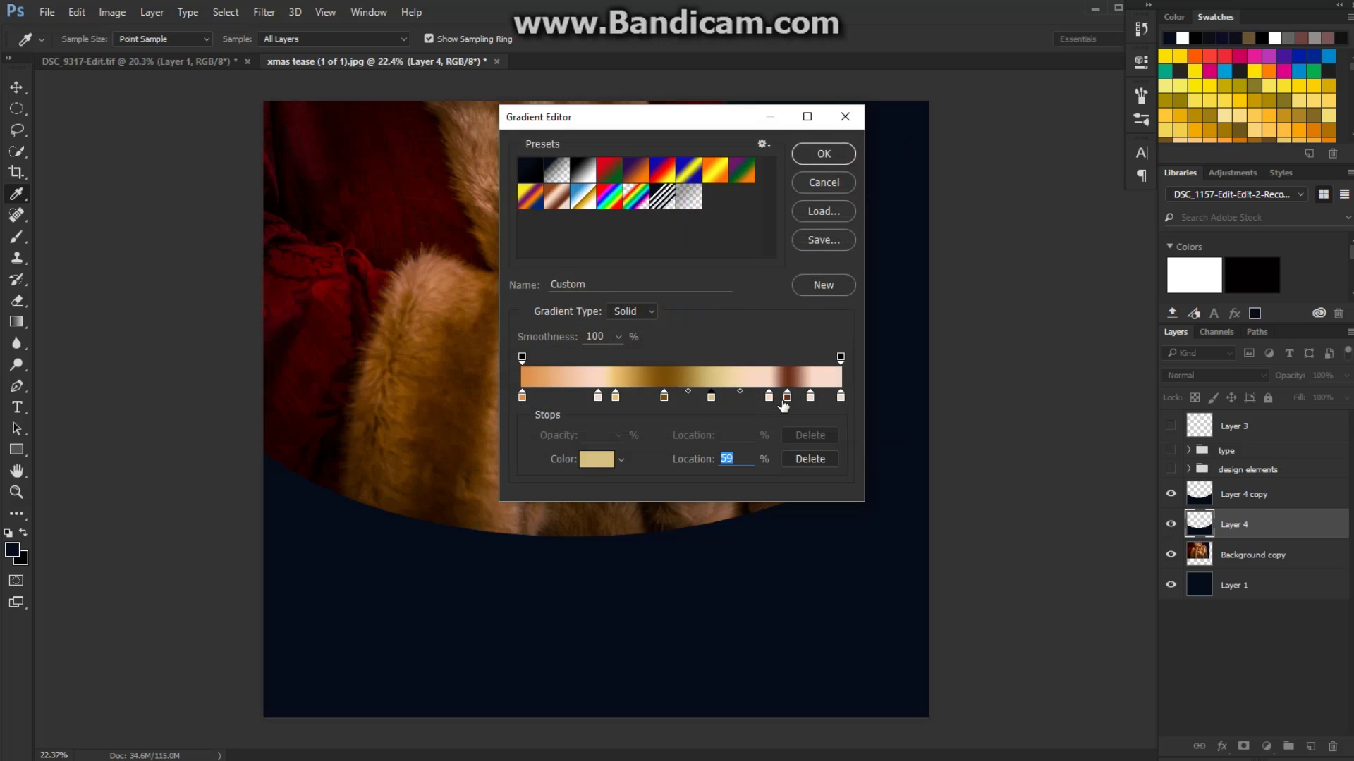
- Recolour the gradient stop at 83% to bright orange, #fc9708, and reposition the pale pink stops on either side, the outer one at 93%
double_click(786, 398)
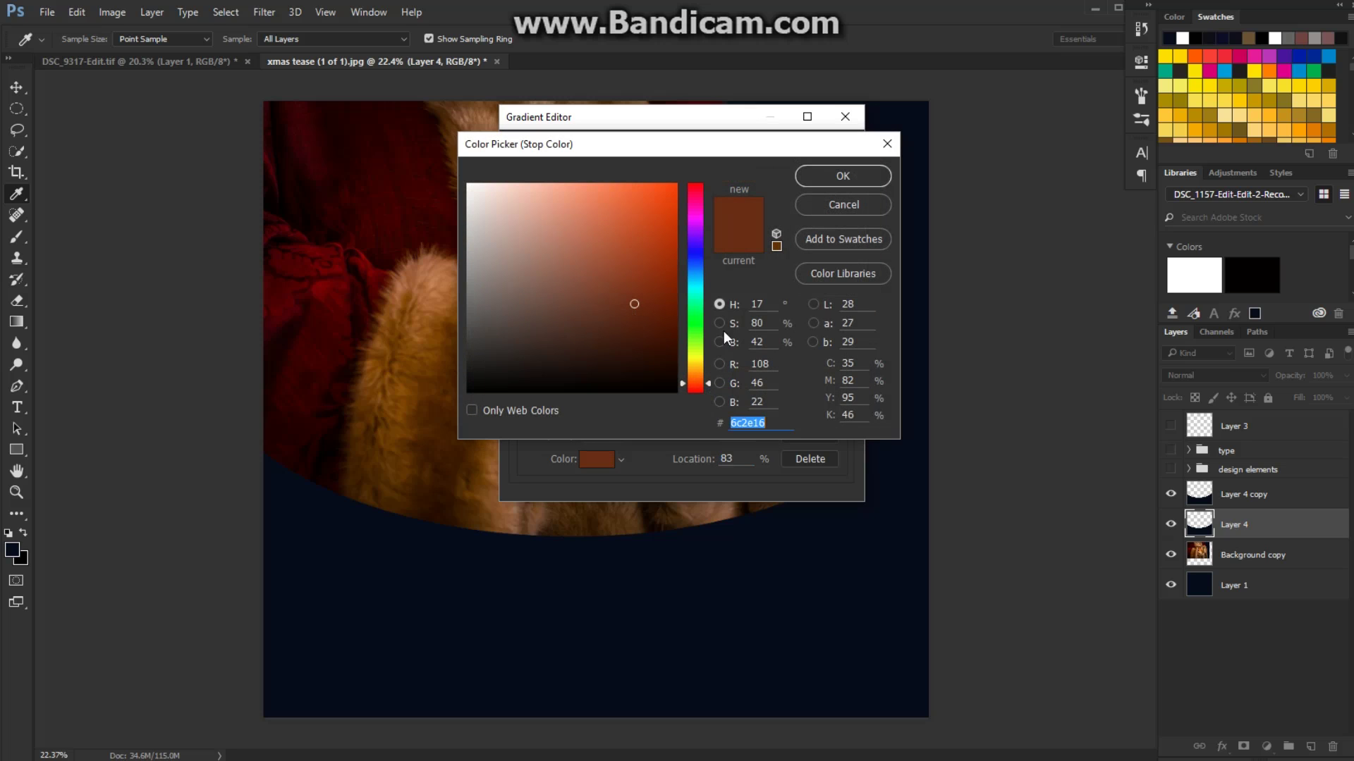
left_click(701, 372)
left_click(672, 185)
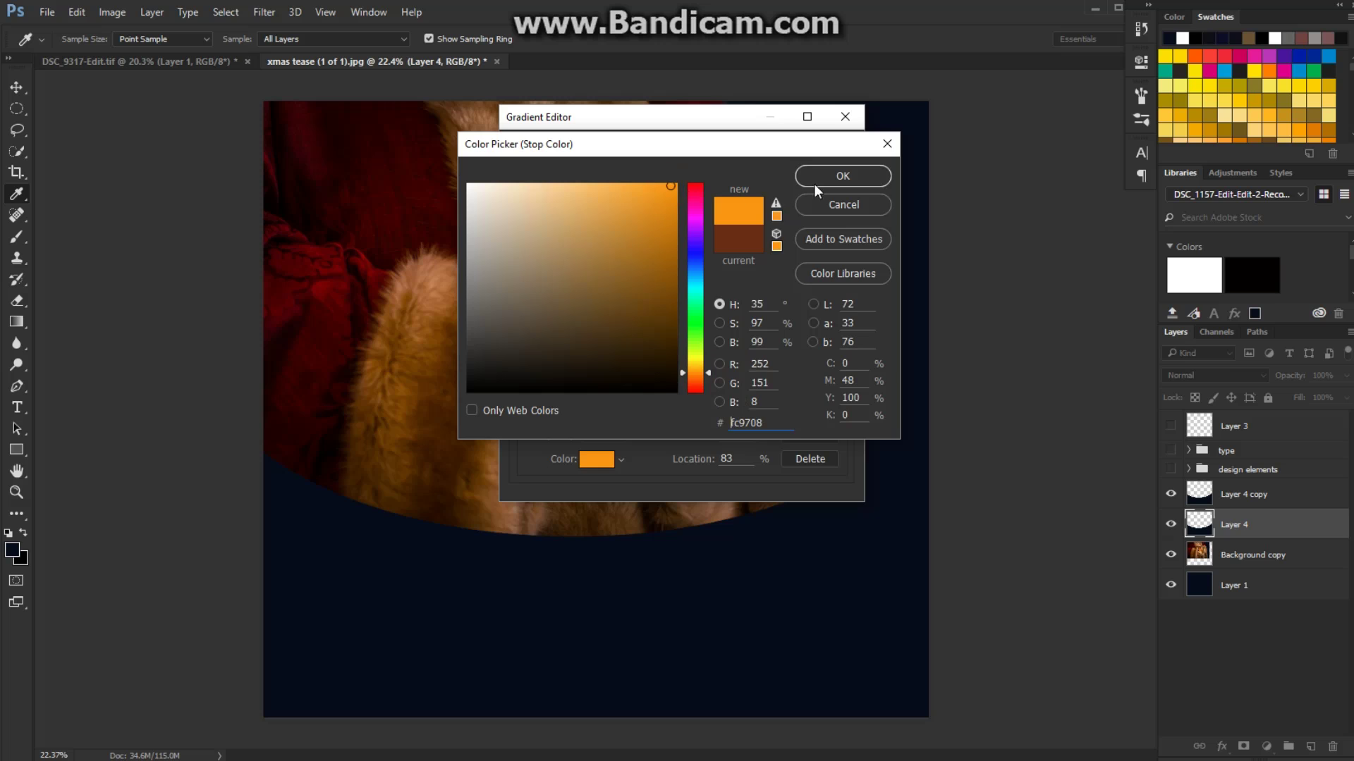
left_click(843, 176)
left_click_drag(768, 397, 818, 396)
left_click(814, 397)
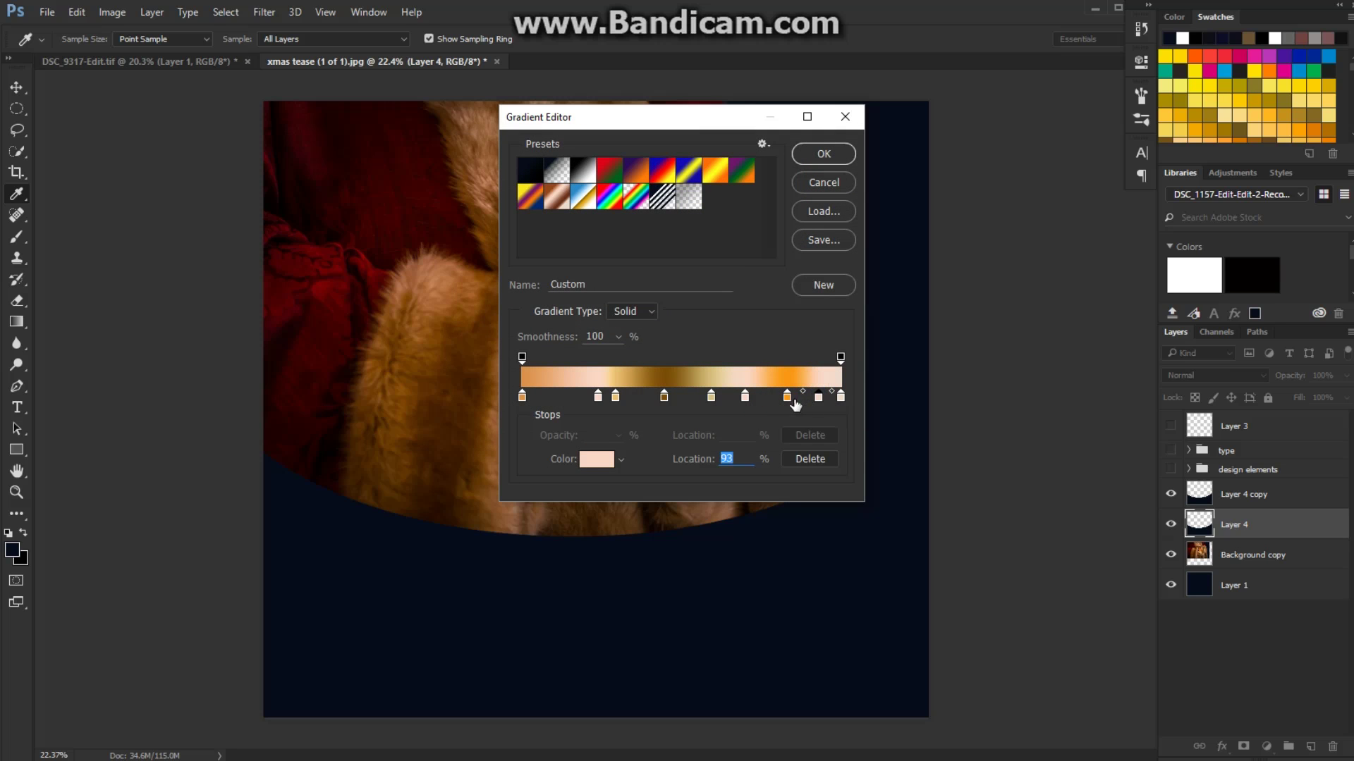
- Recolour the gradient stop at 45% to a lighter olive gold and accept the finished gold gradient
double_click(665, 396)
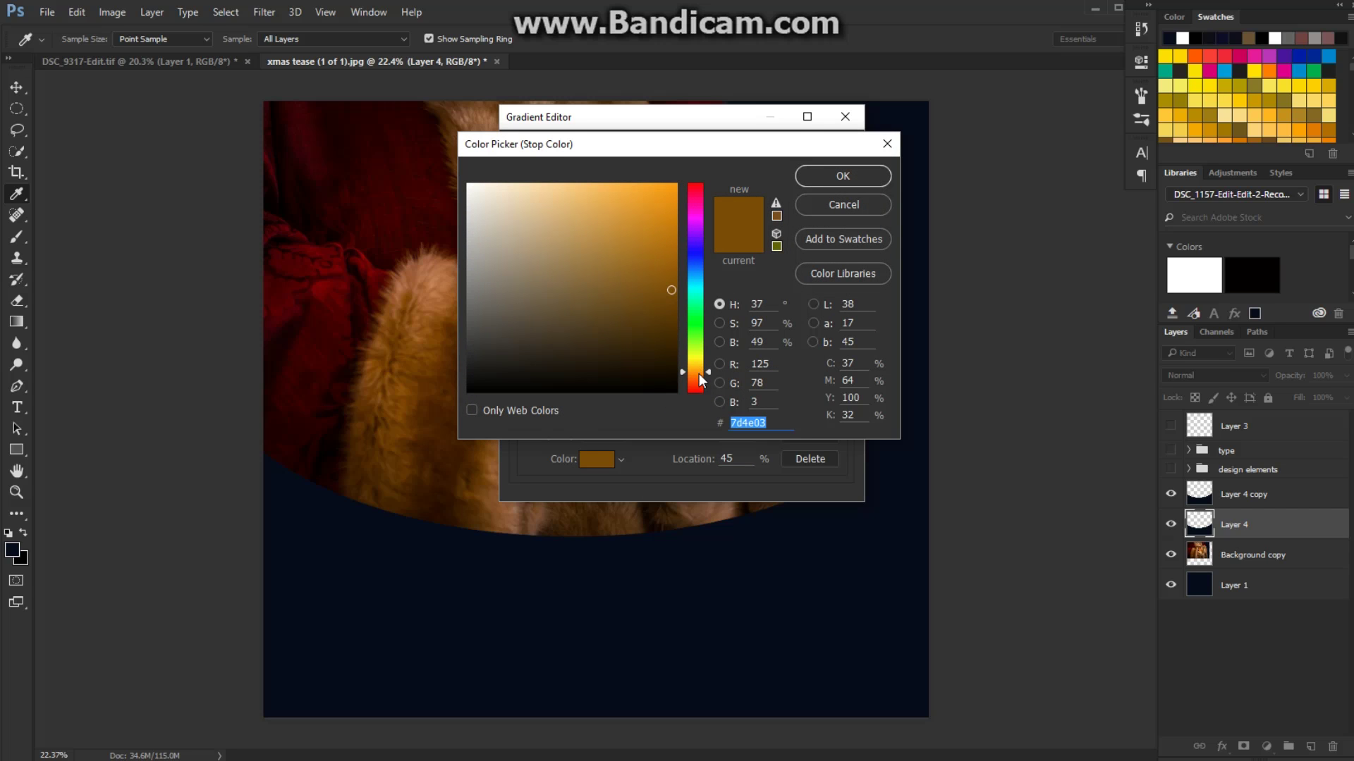
left_click_drag(695, 370, 696, 367)
left_click_drag(636, 282, 635, 273)
left_click(809, 176)
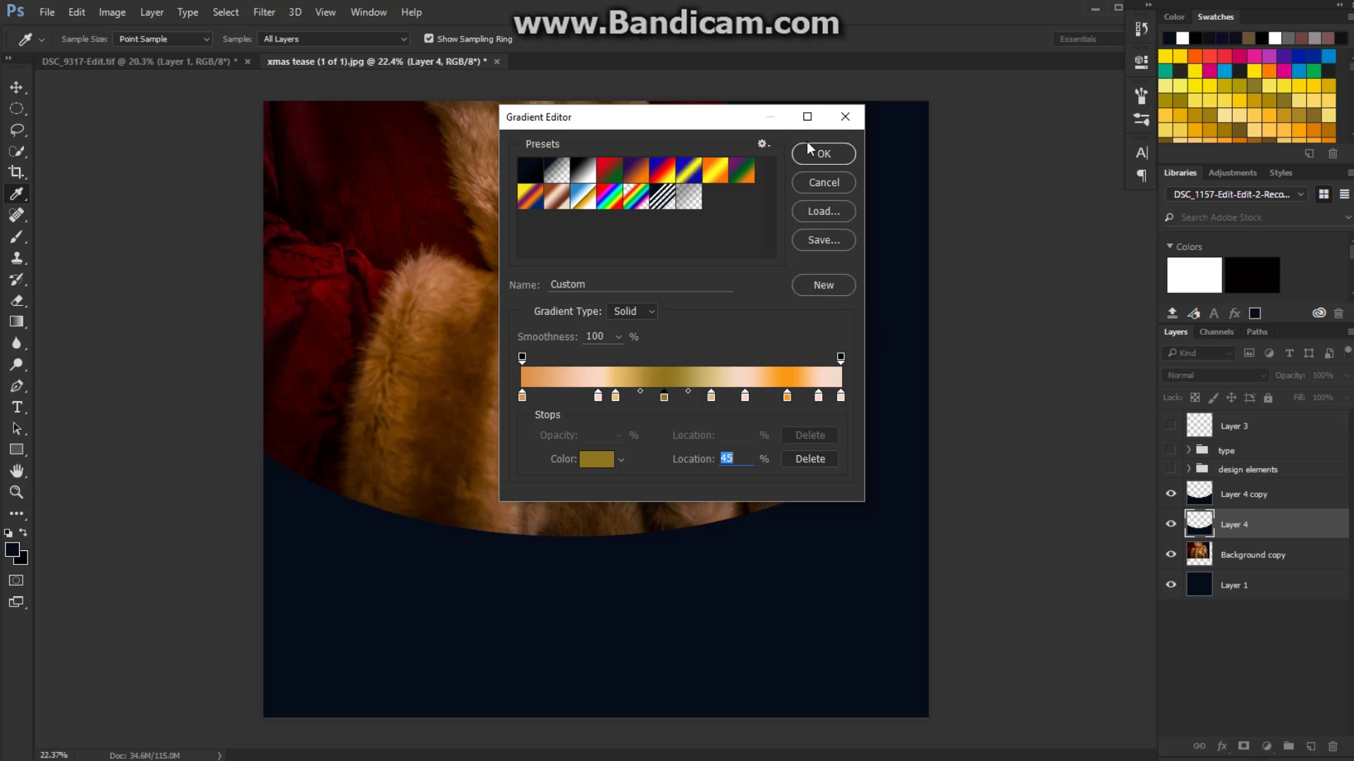
left_click(808, 148)
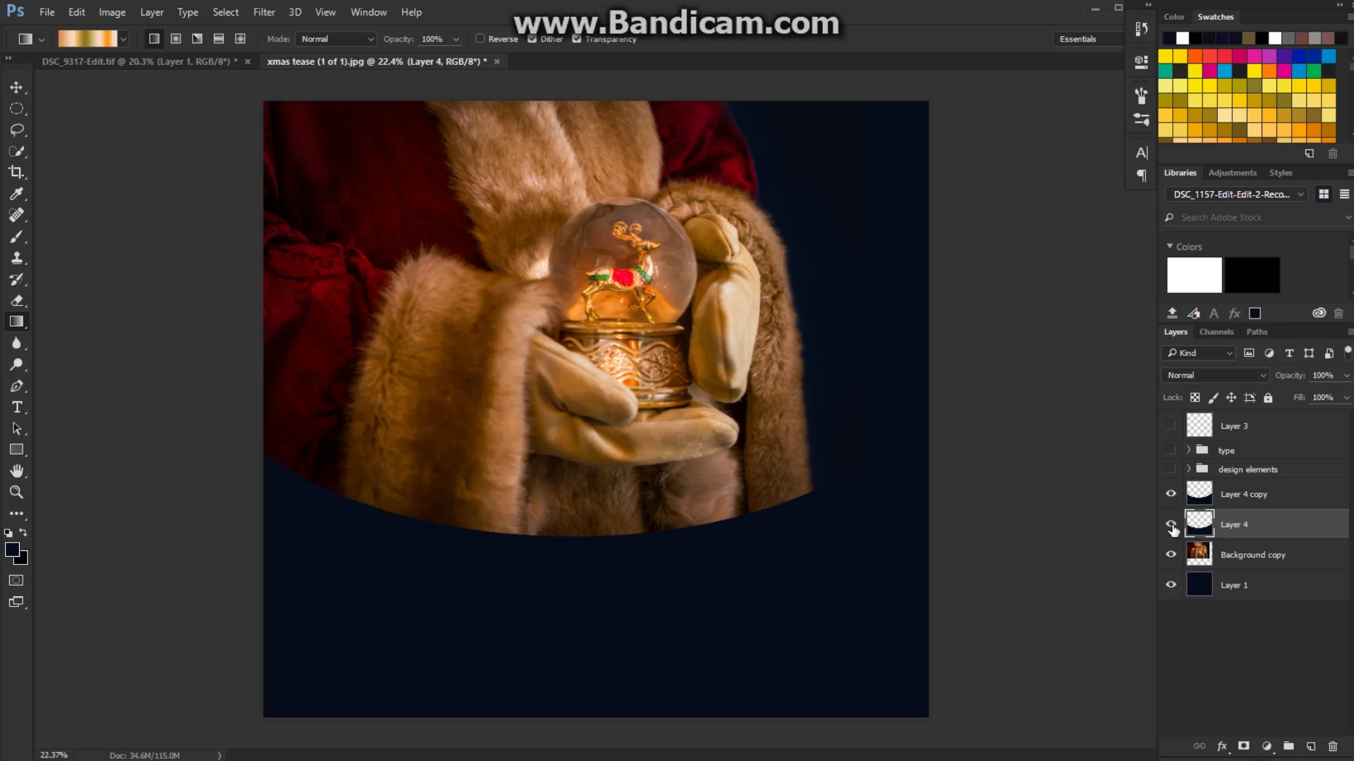
- Load Layer 4's outline as a selection, fill it with the gold linear gradient diagonally from lower right to upper left, and deselect
left_click(1193, 524, "ctrl")
left_click_drag(844, 718, 340, 417)
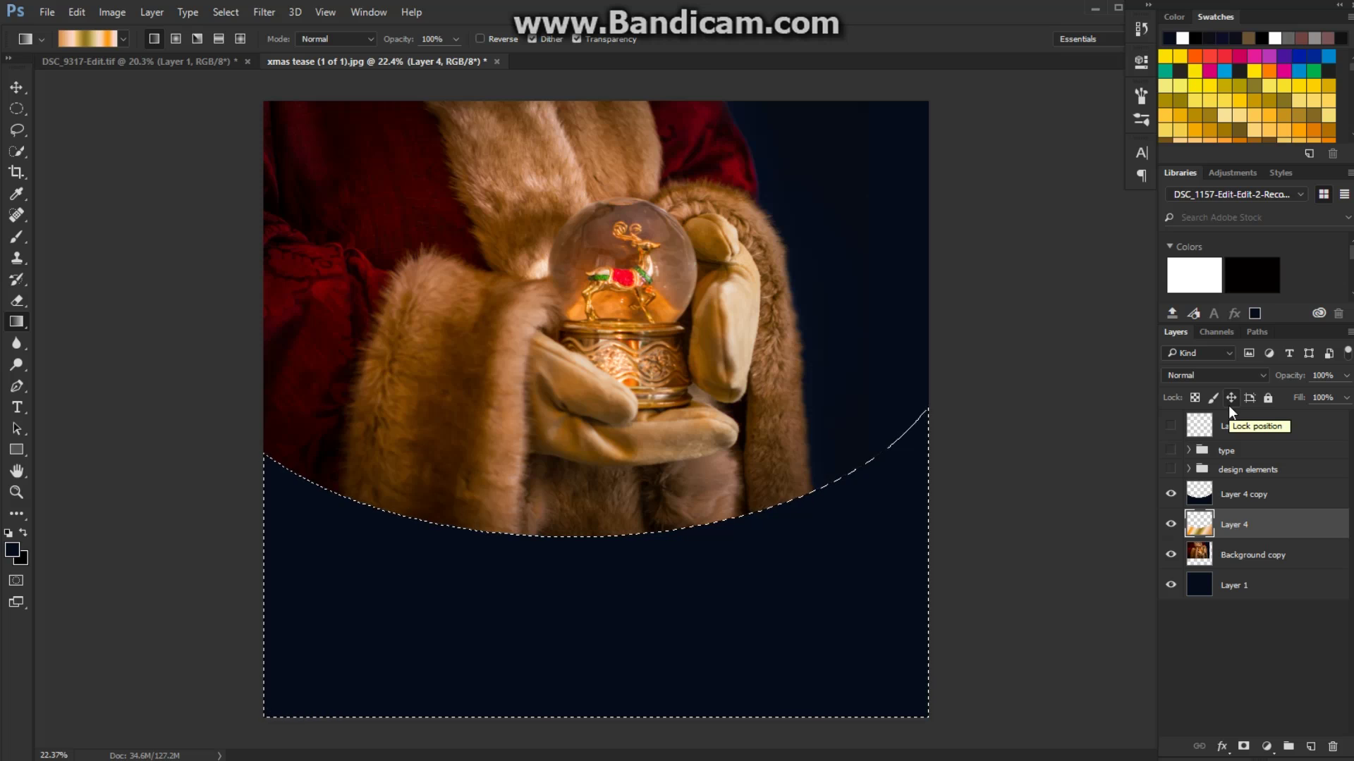
key("ctrl+d")
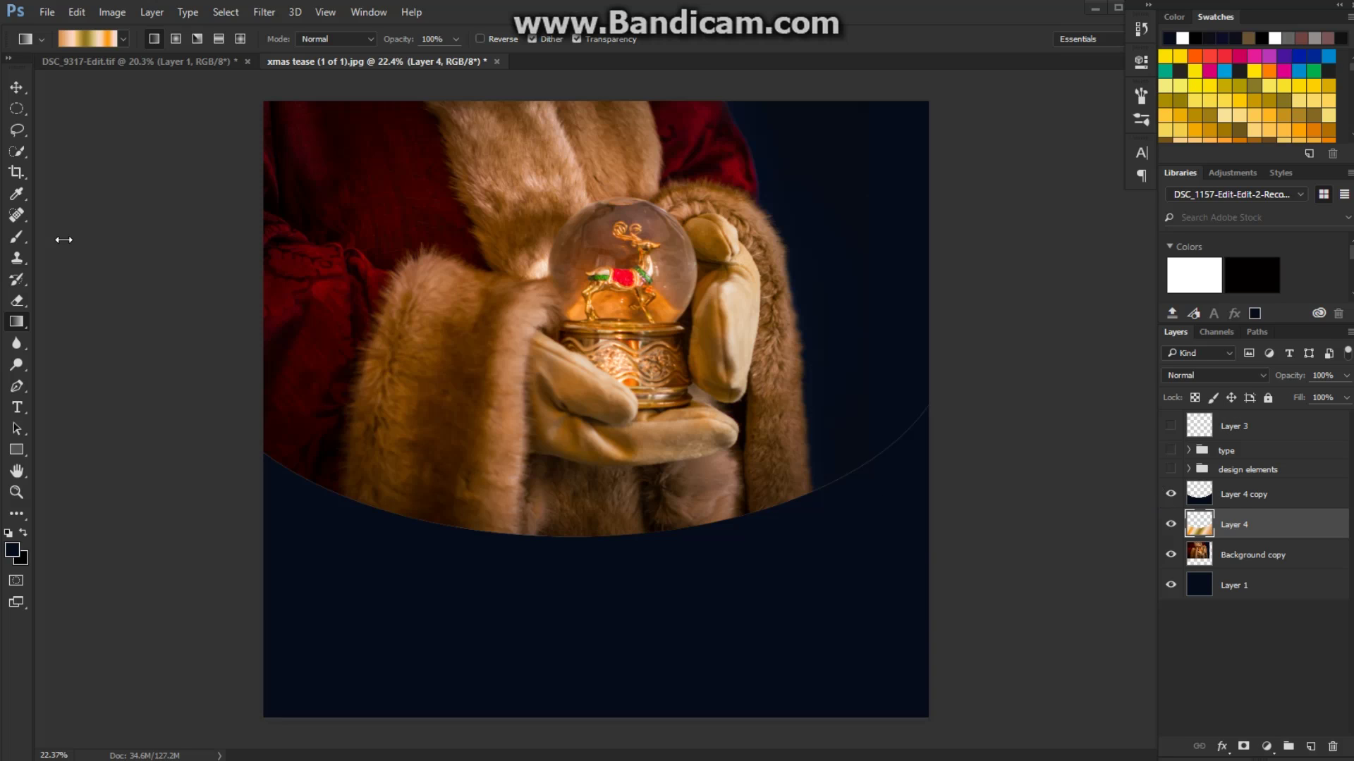
- Try to nudge the gold shape on Layer 4 upward with its selection restored
key("ctrl+z")
key("shift+Up")
key("shift+Up")
key("shift+Up")
key("shift+Up")
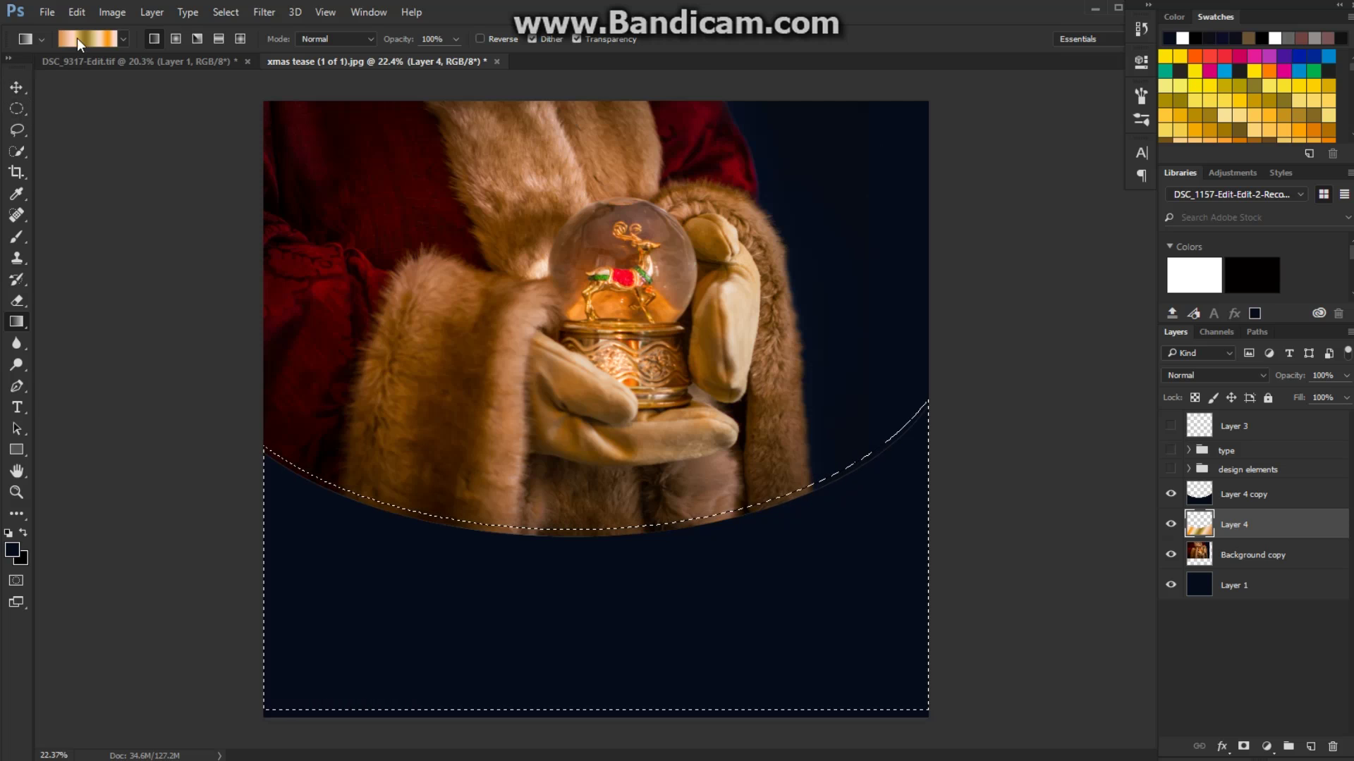
left_click(225, 12)
left_click(229, 46)
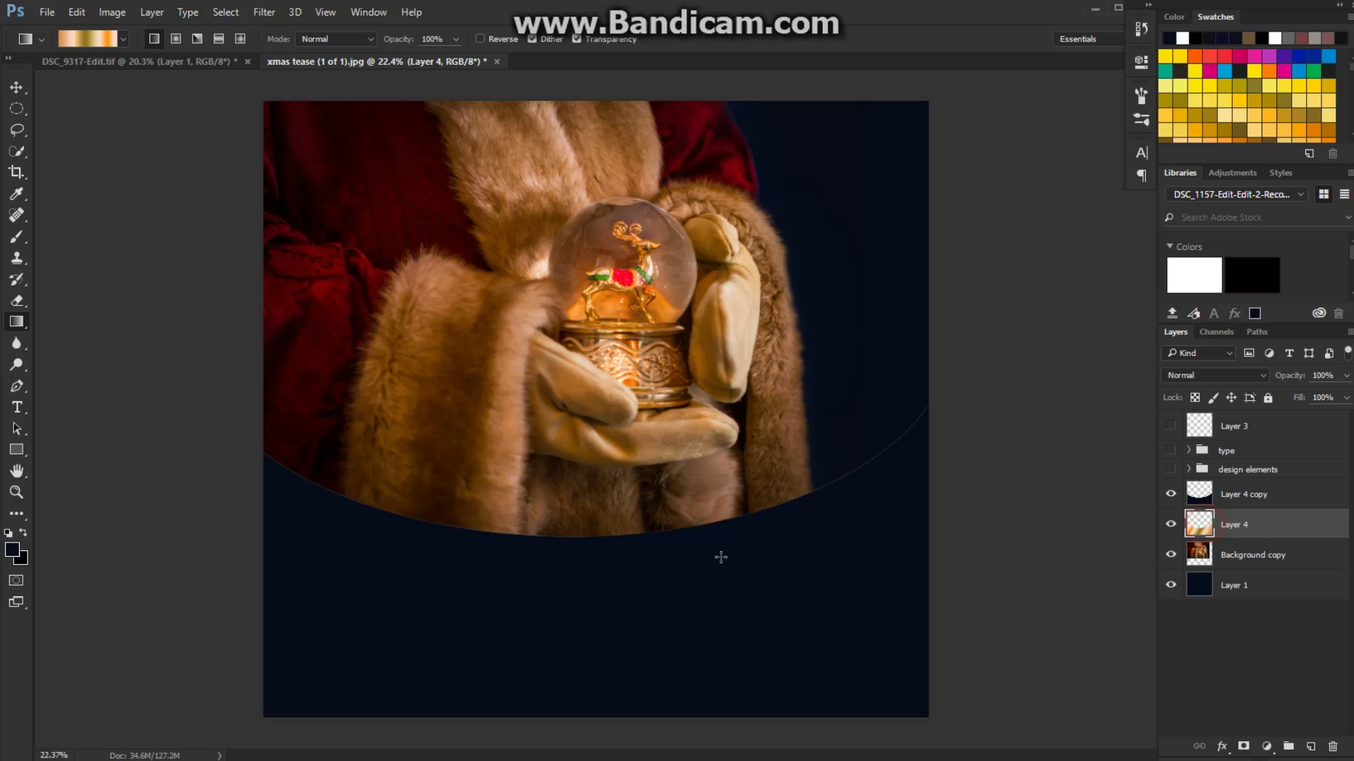
- Move Layer 4 slightly up to form a thin gold border along the navy panel's curve, and compare it with the design elements group
left_click(16, 87)
left_click(650, 594)
left_click_drag(650, 594, 649, 592)
left_click(1105, 448)
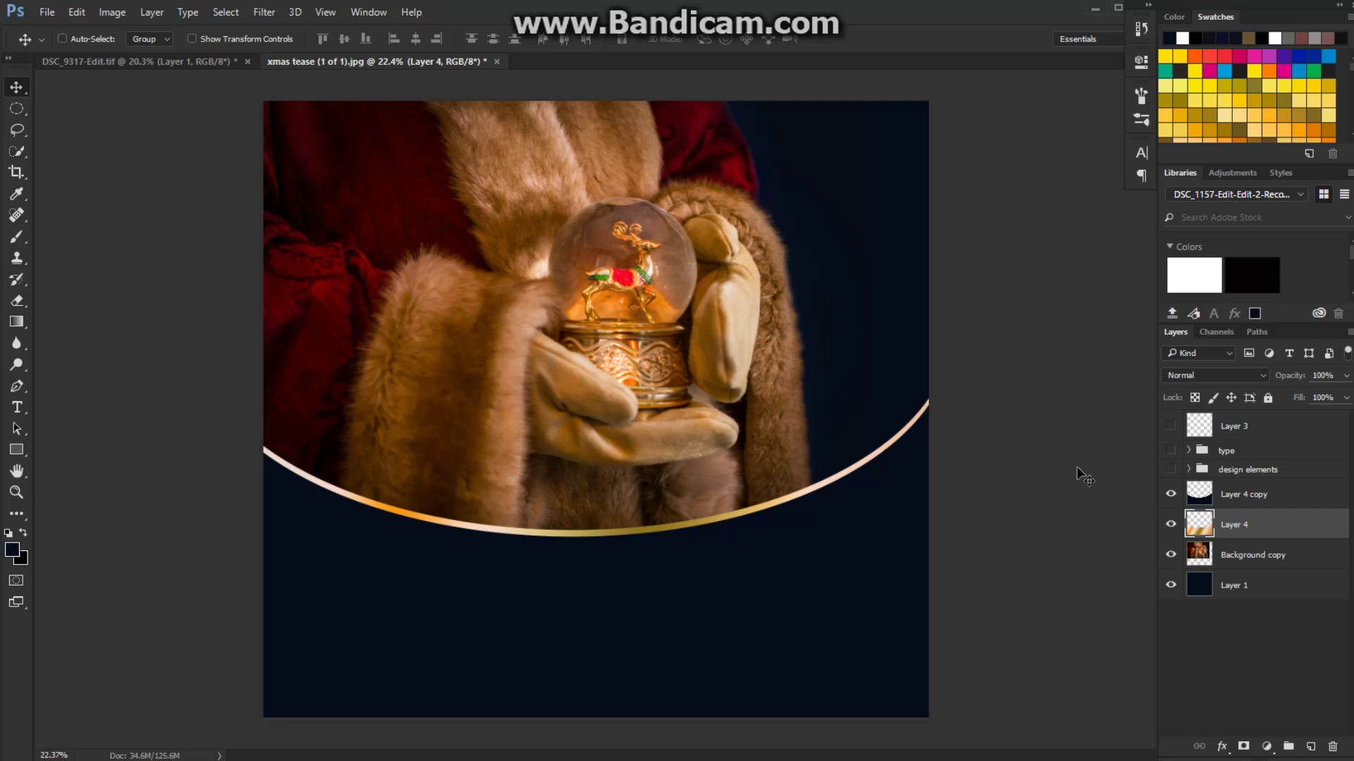
left_click(1170, 471)
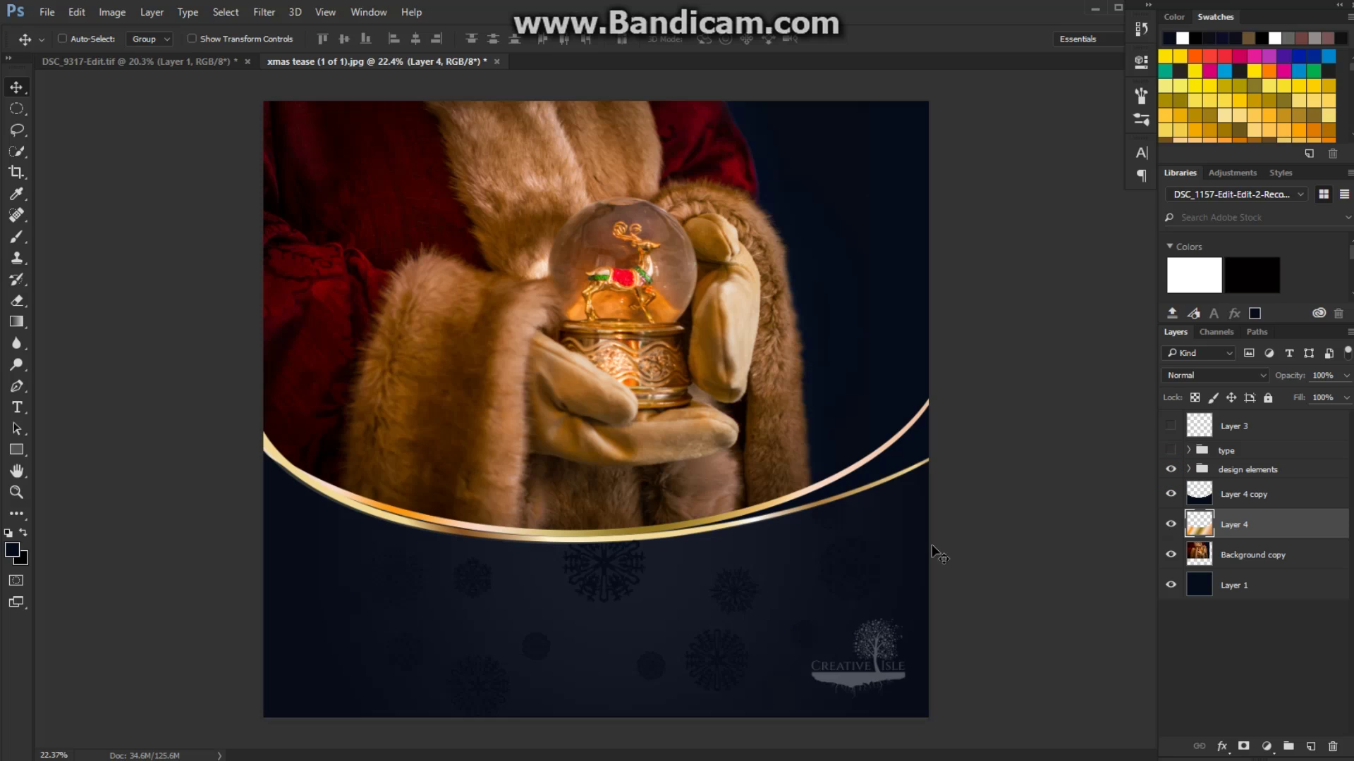
left_click(1170, 471)
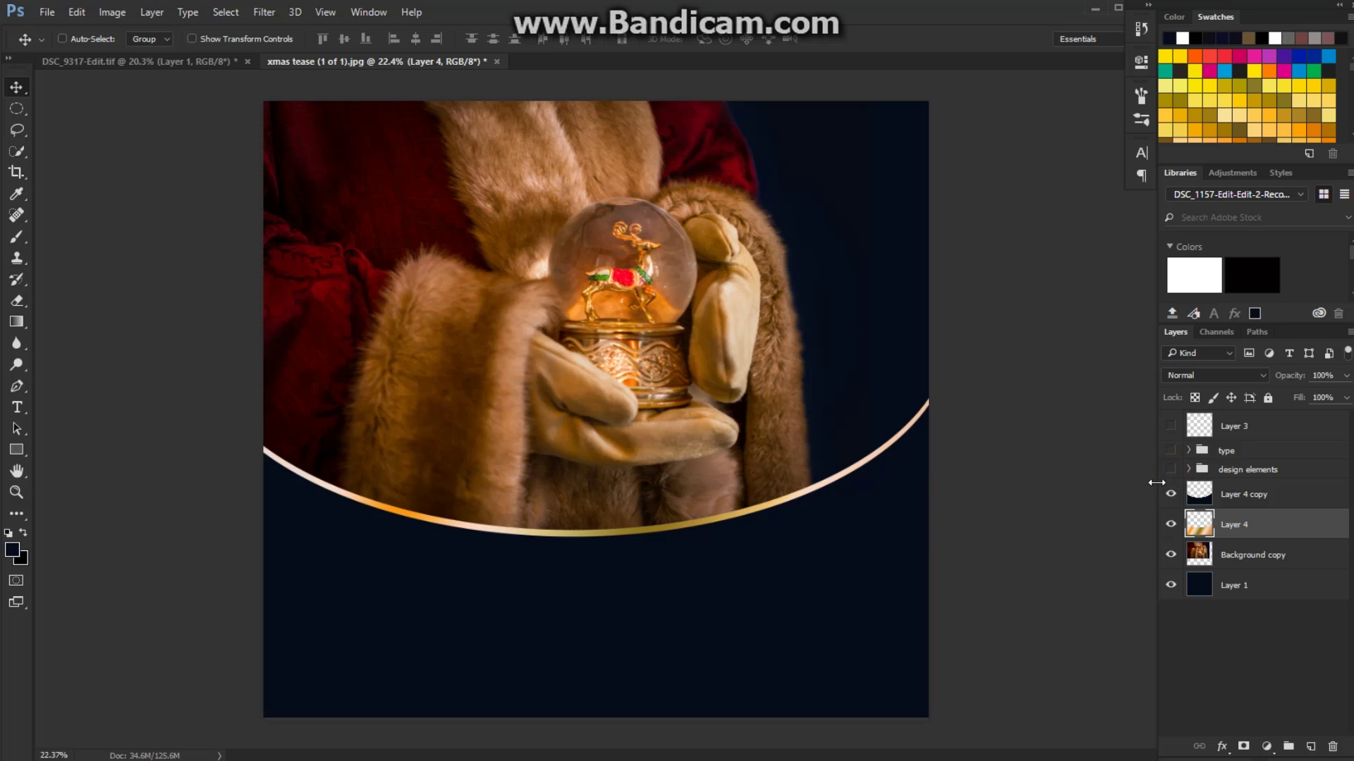
- Load Layer 4 copy's outline as a selection and set up a radial gradient from the Foreground to Background preset
left_click(1244, 497)
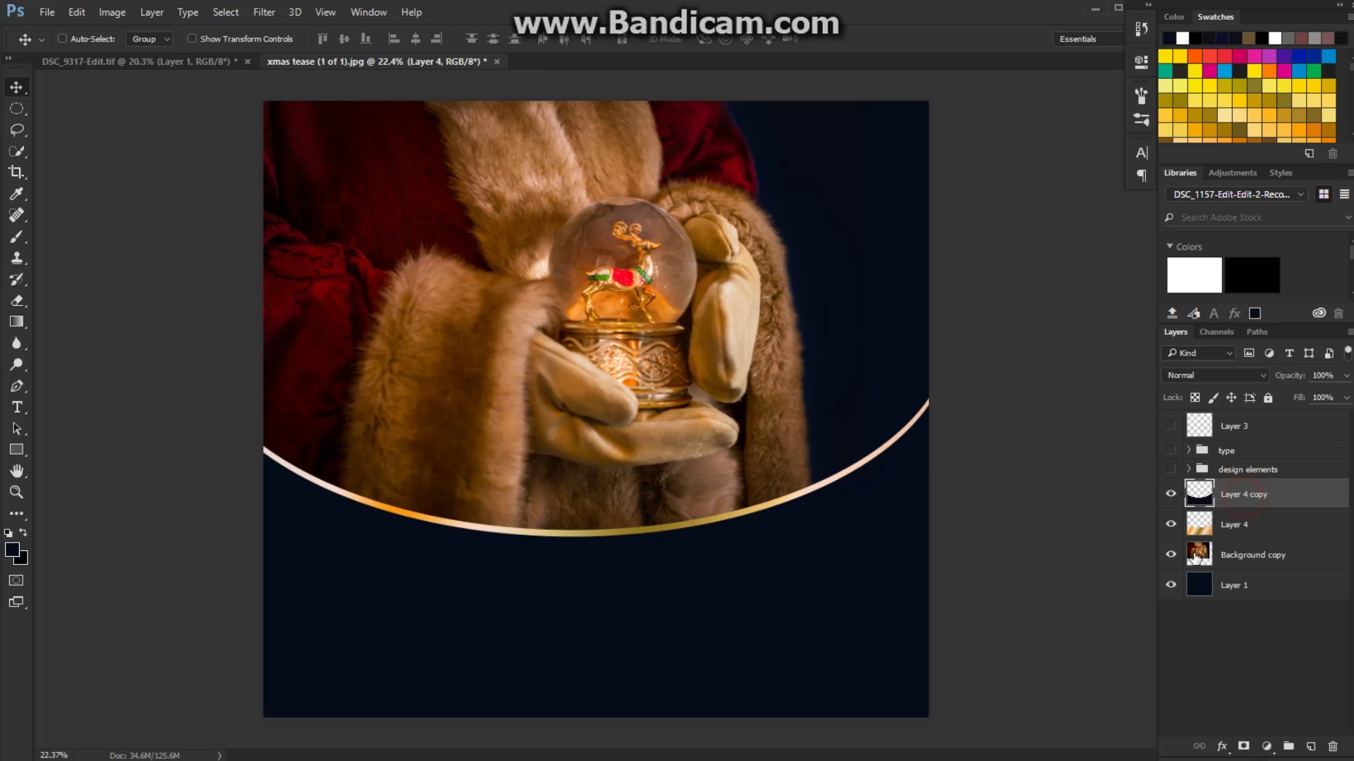
left_click(1197, 504, "ctrl")
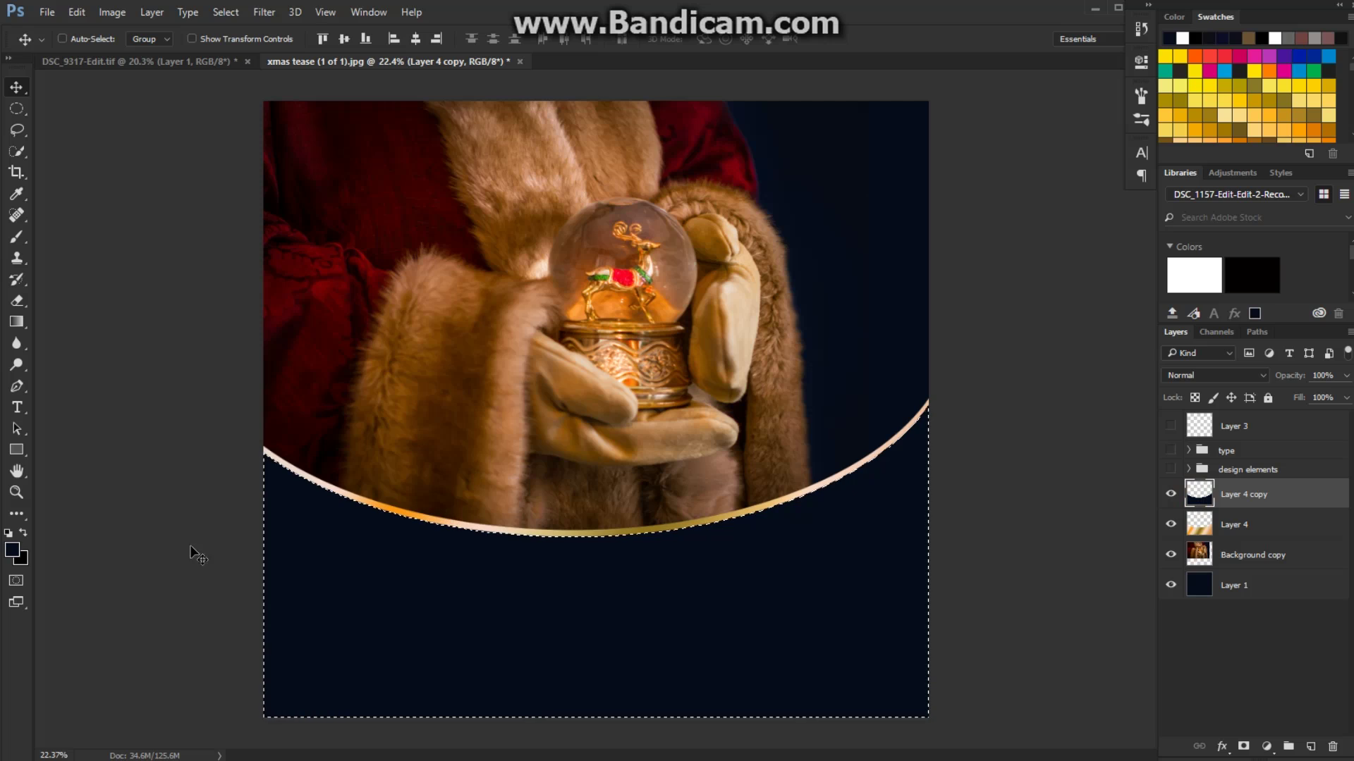
left_click(17, 323)
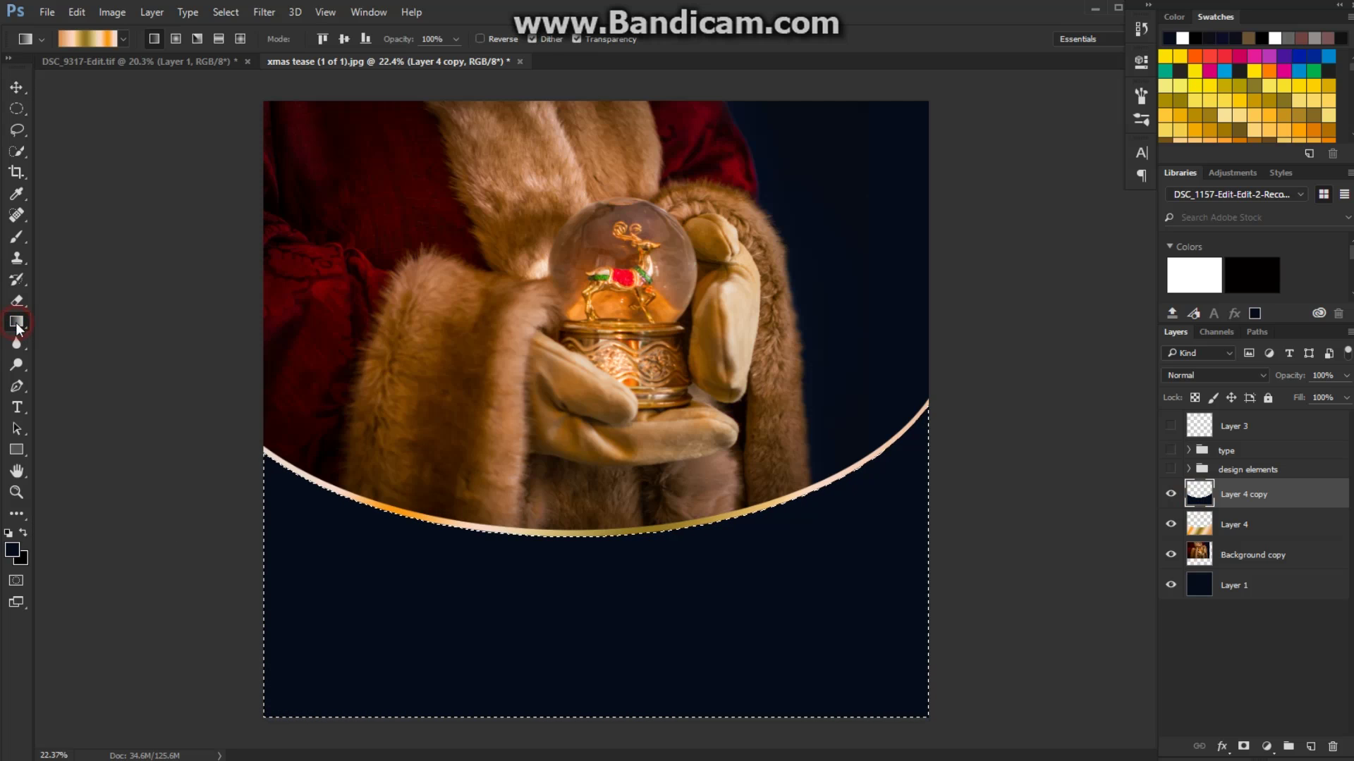
left_click(176, 40)
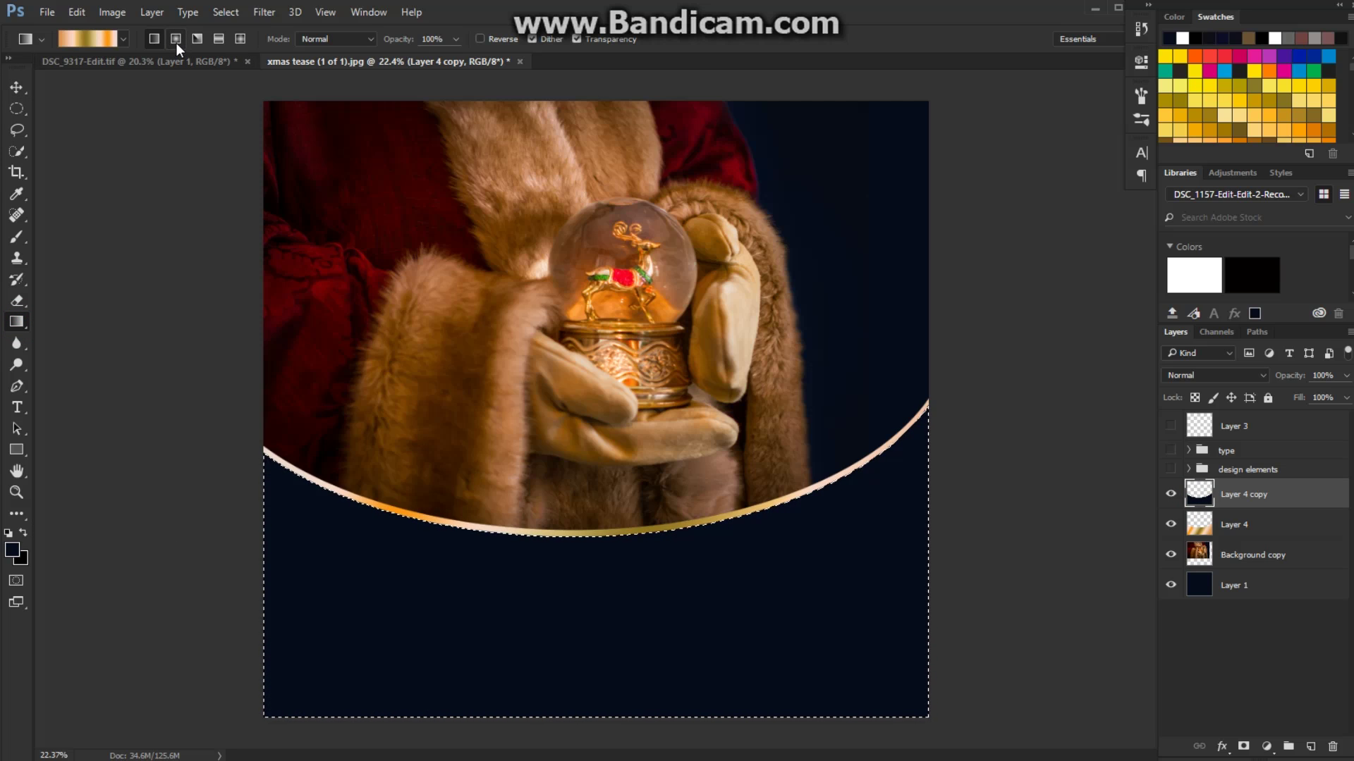
left_click(176, 39)
left_click(77, 35)
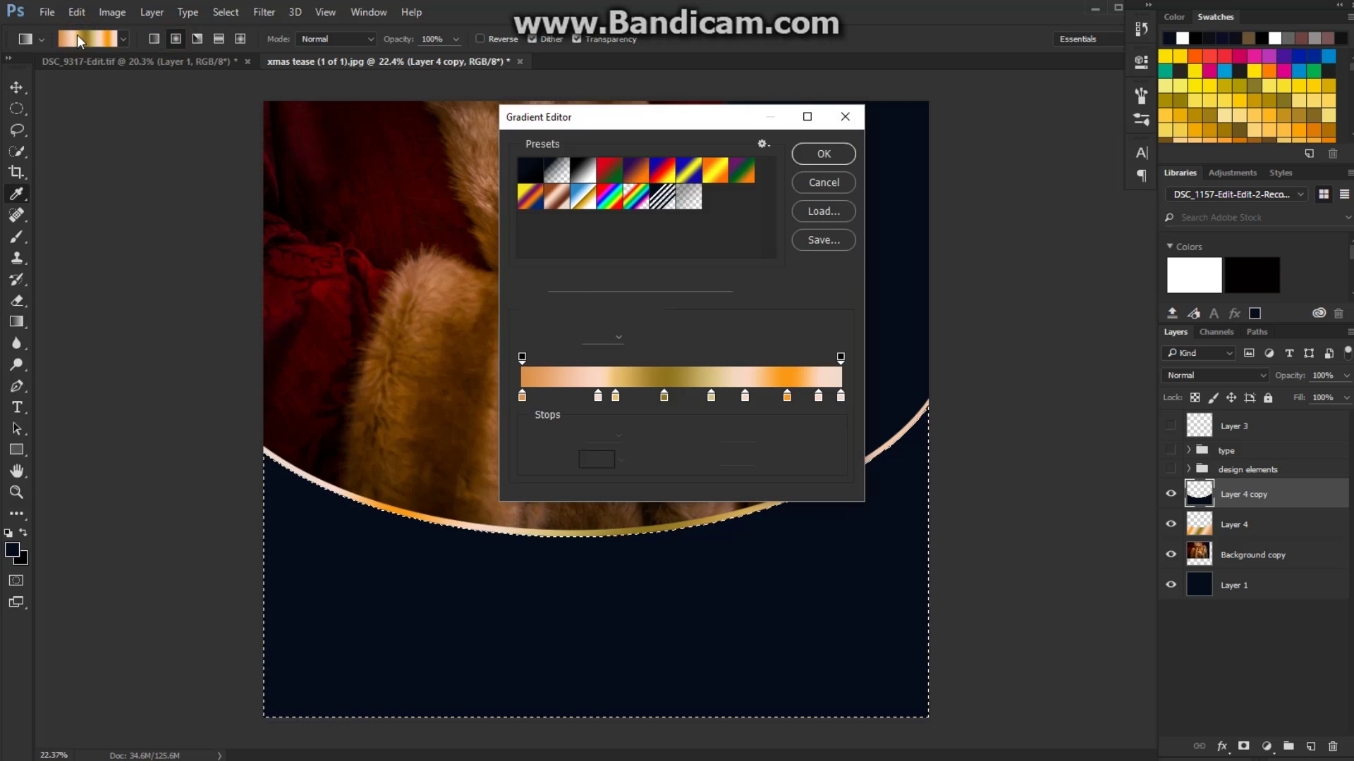
left_click(531, 178)
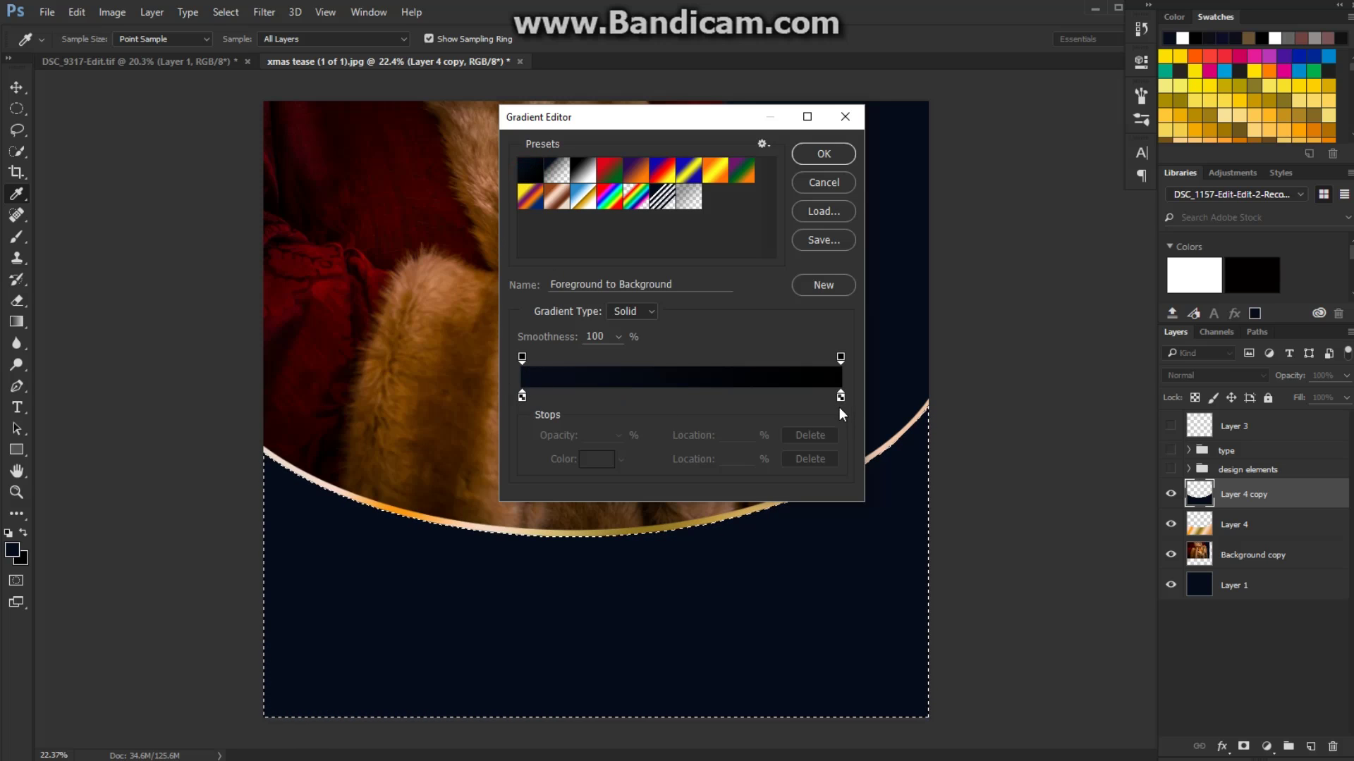
- Swap the gradient's colour stops so that black sits at 0% and navy at 100%
left_click_drag(529, 396, 586, 447)
left_click_drag(522, 396, 704, 396)
left_click(685, 397)
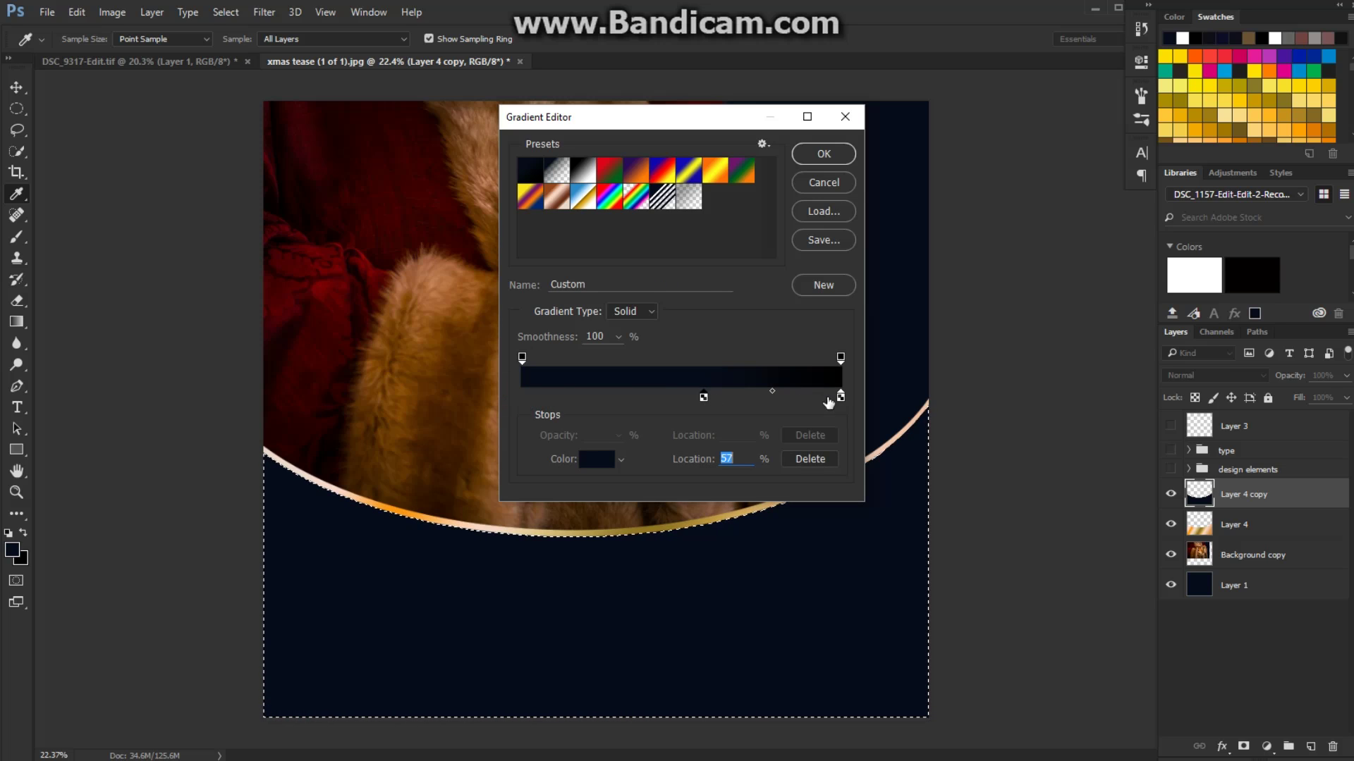
left_click_drag(840, 396, 522, 397)
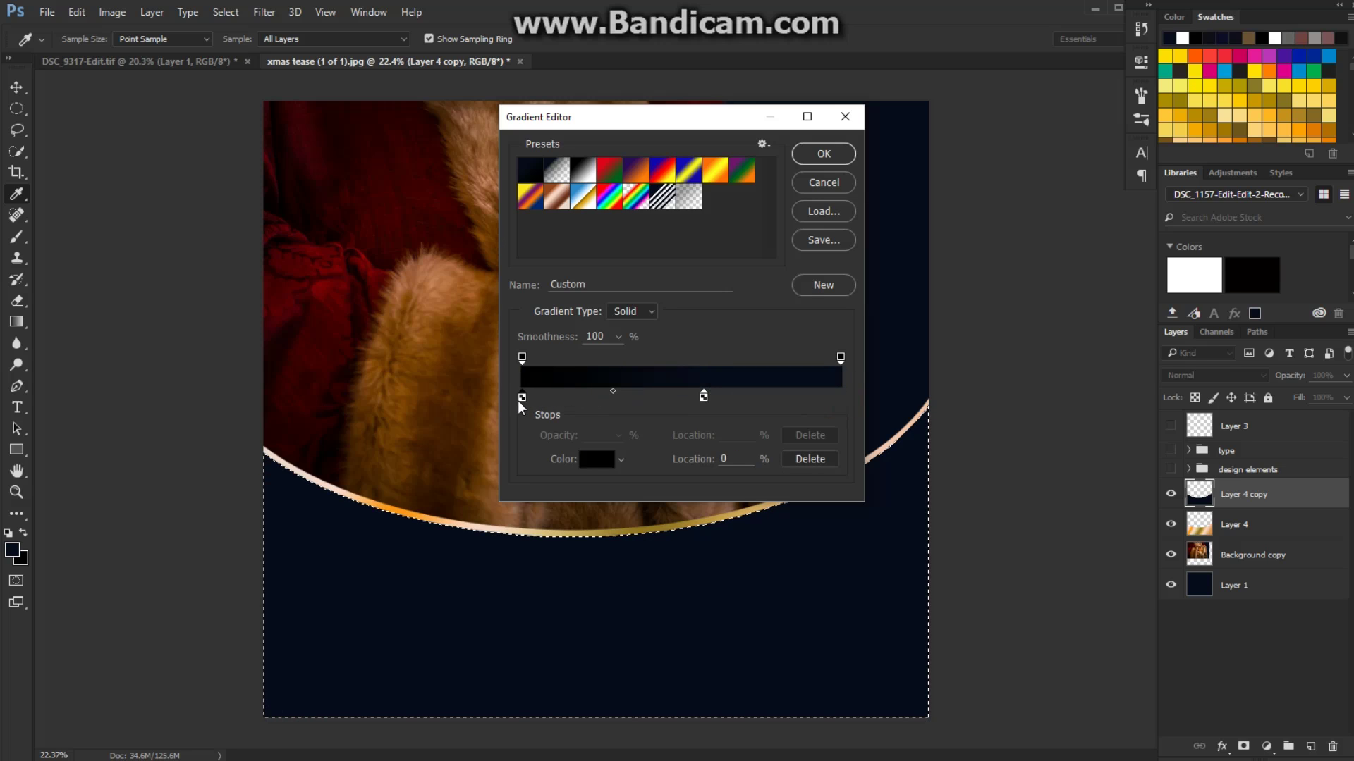
left_click_drag(703, 397, 847, 394)
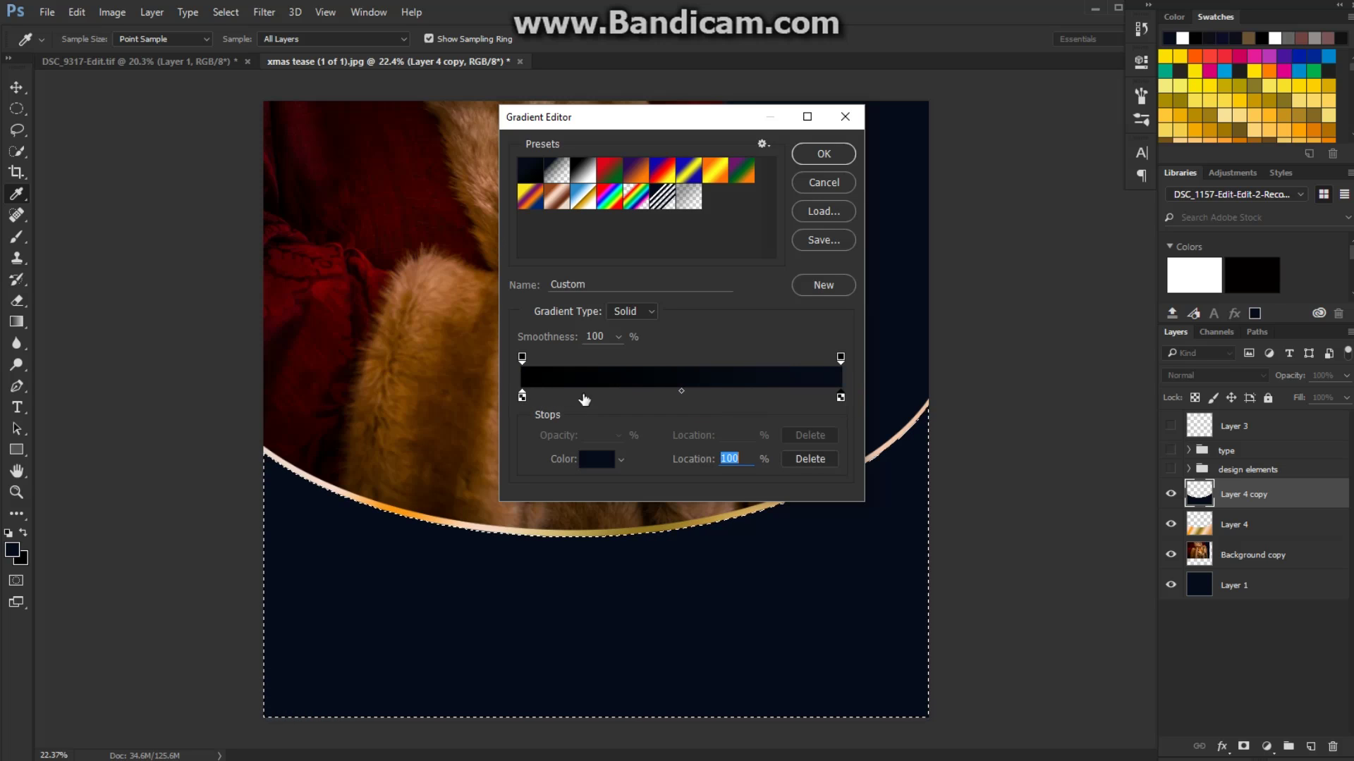
- Recolour the 0% stop to dark navy, #0a1225, and fill the selected panel with the radial gradient from its centre to its right edge
left_click(521, 397)
double_click(522, 399)
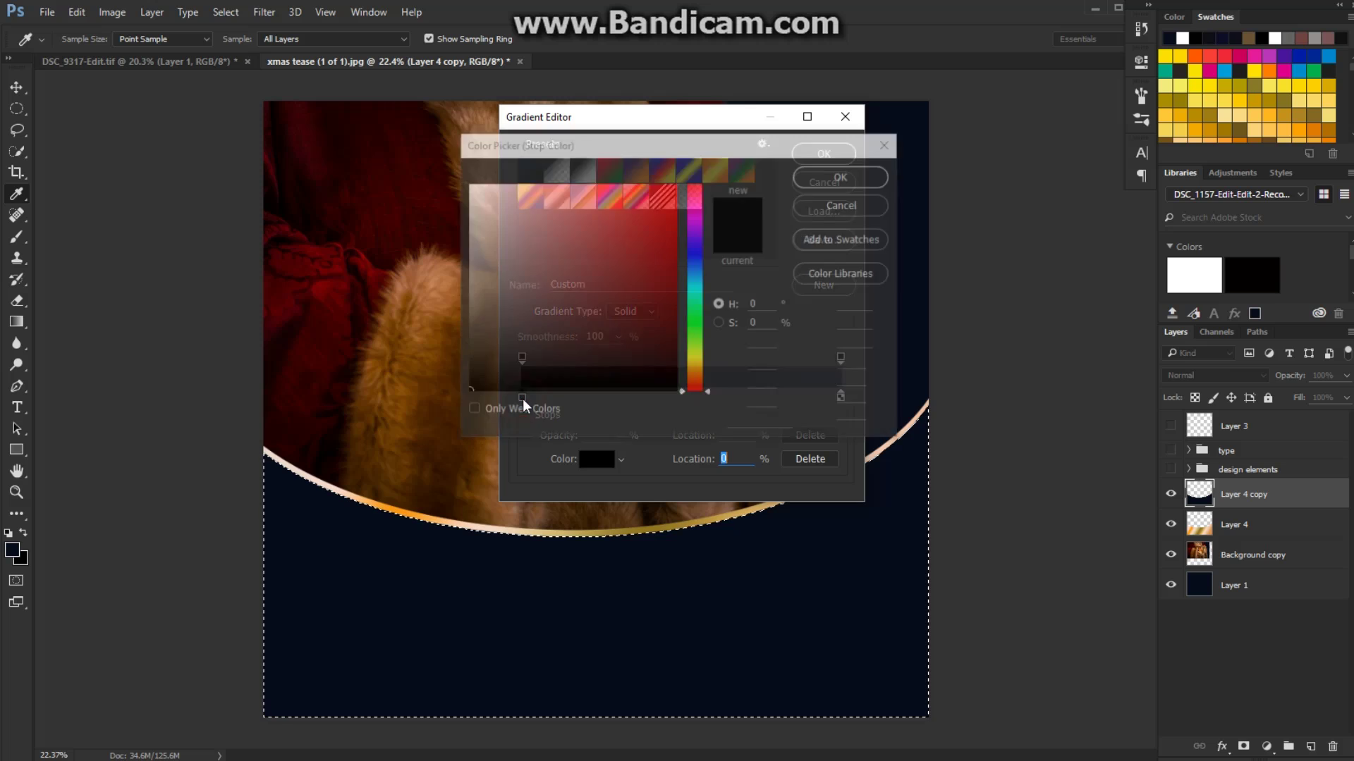
left_click(459, 604)
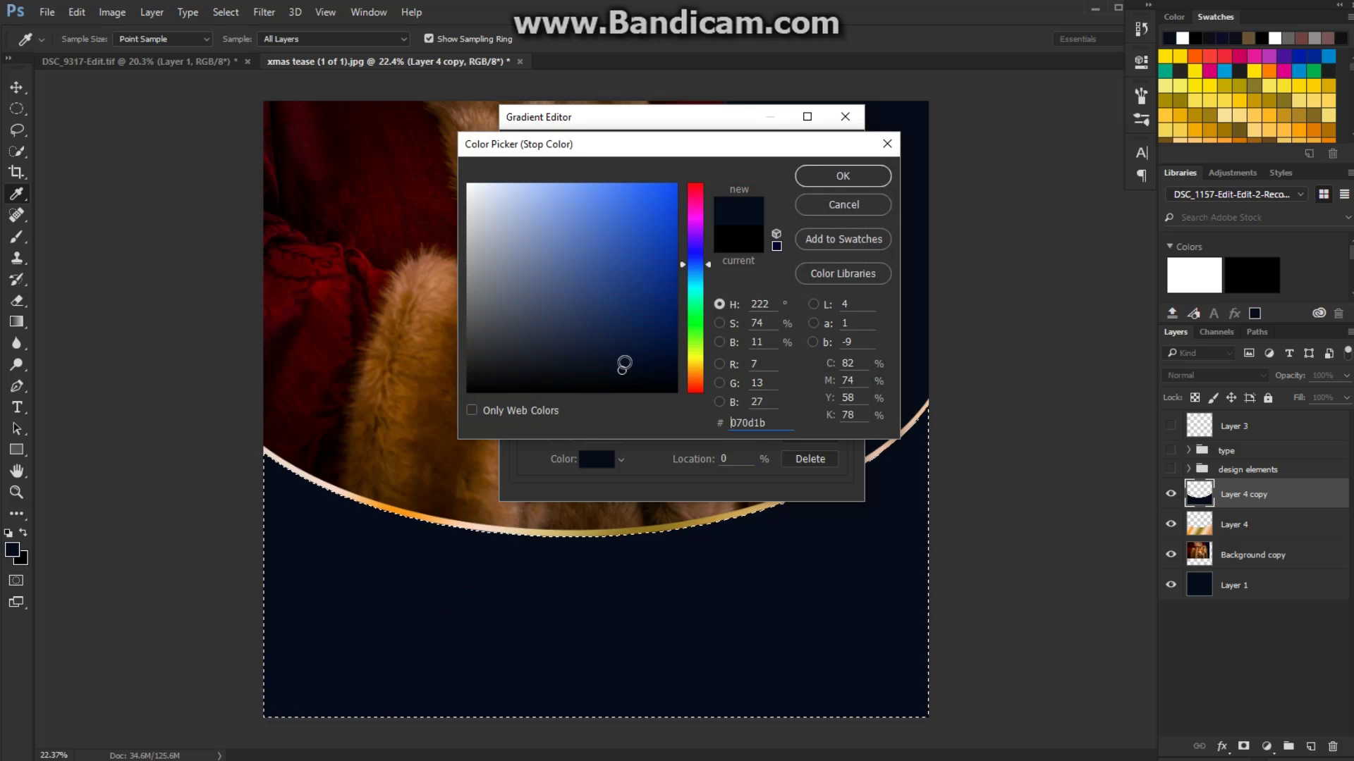
left_click(621, 366)
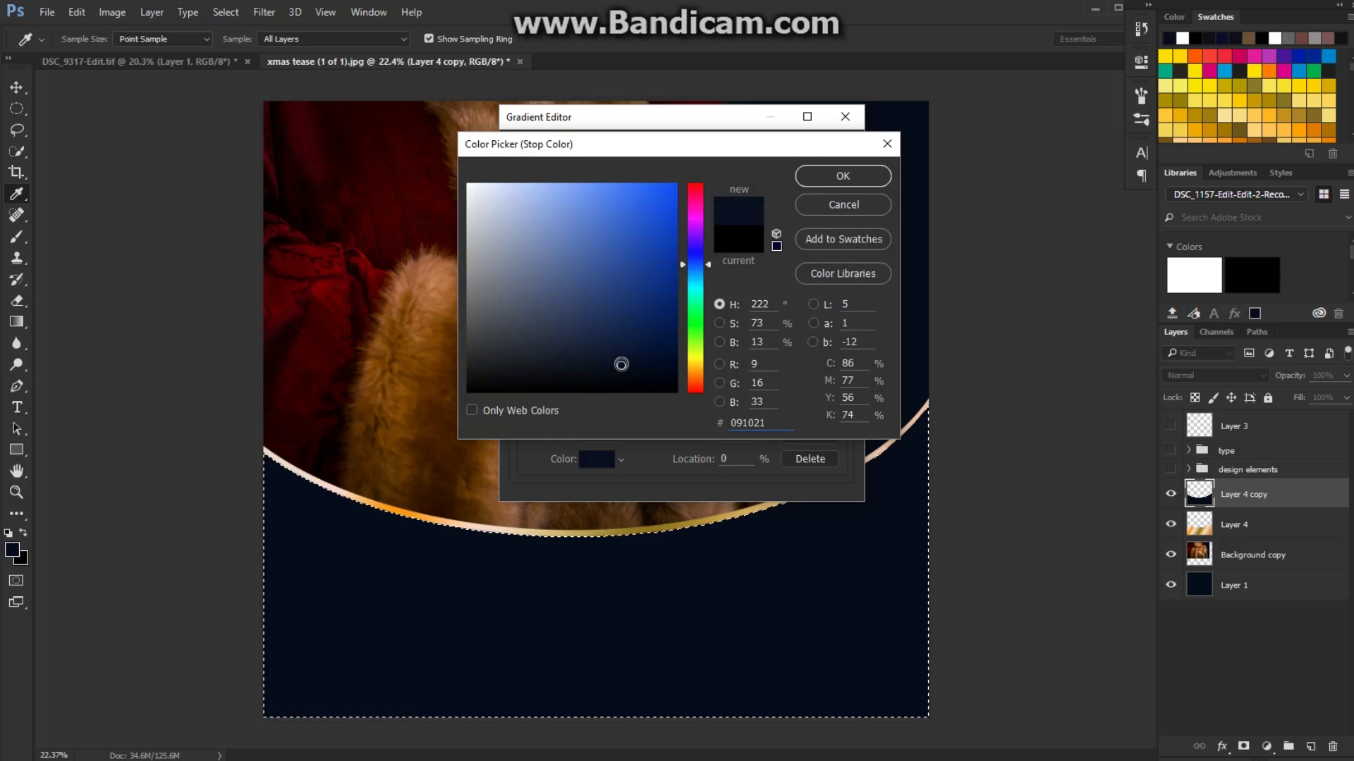
left_click(620, 363)
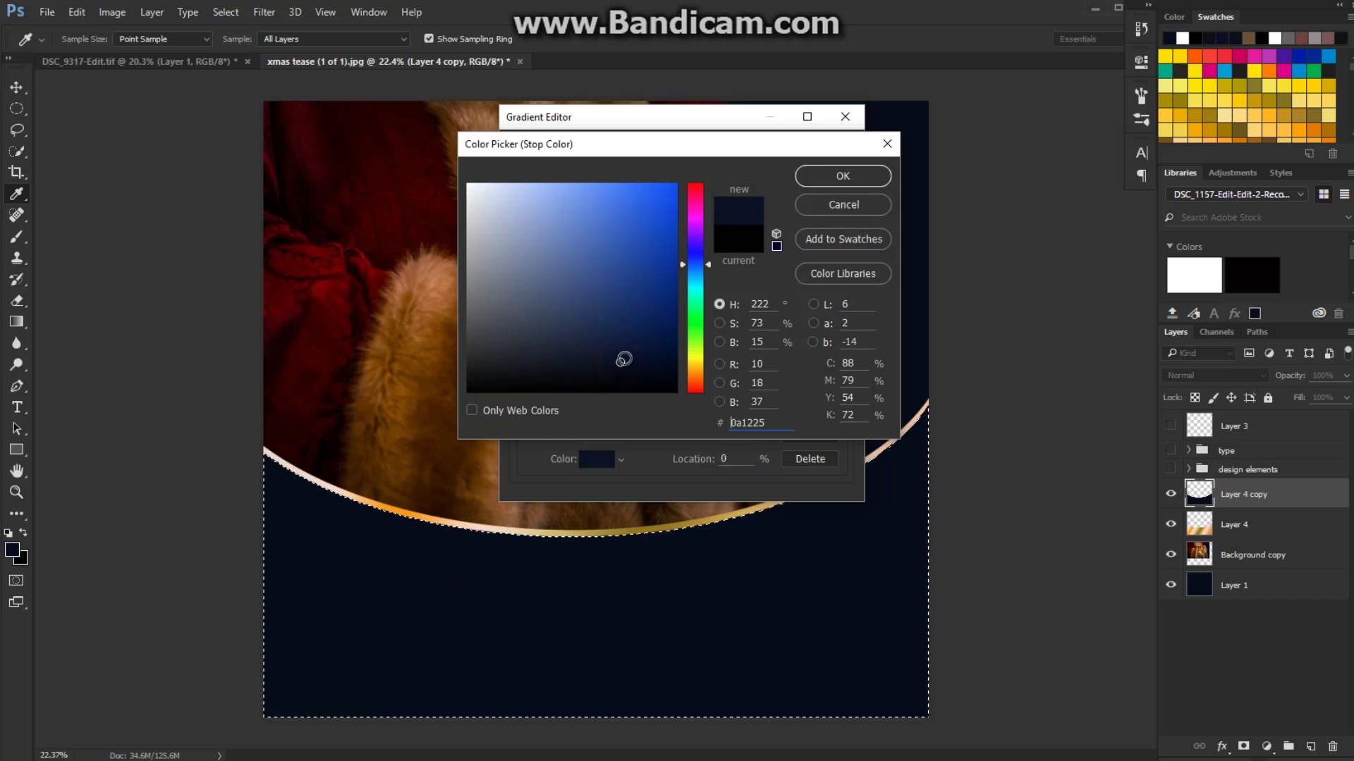
left_click(849, 179)
left_click(822, 152)
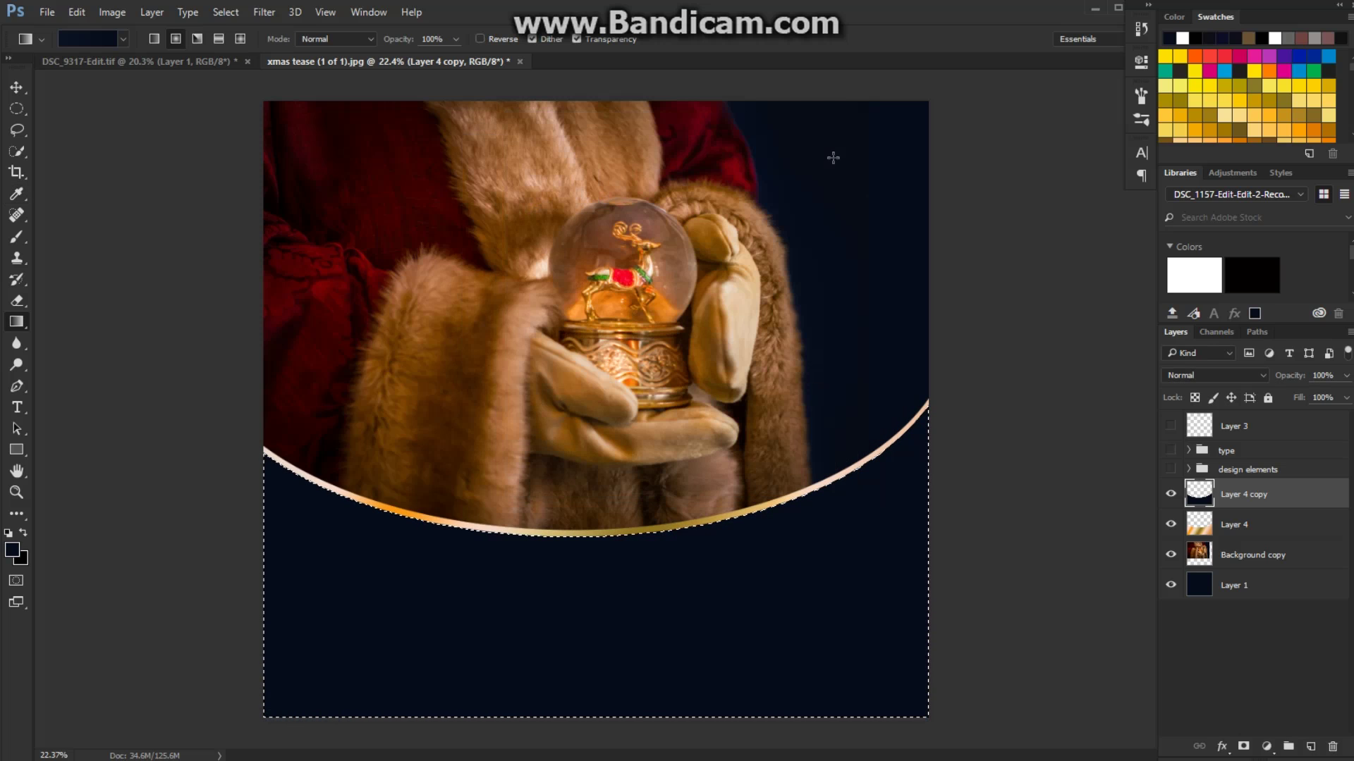
left_click_drag(606, 611, 920, 605)
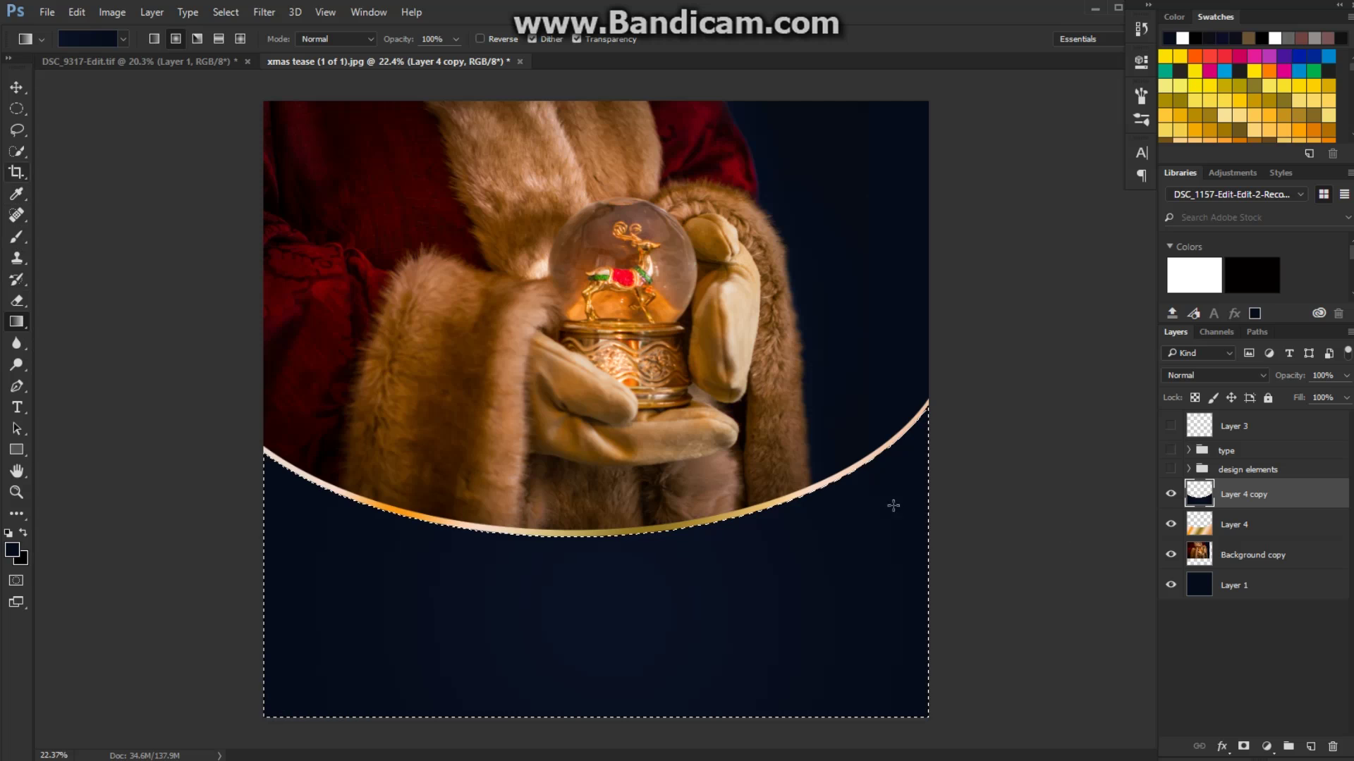
- Choose the 432 px snowflake brush tip for the Brush tool
left_click(17, 237)
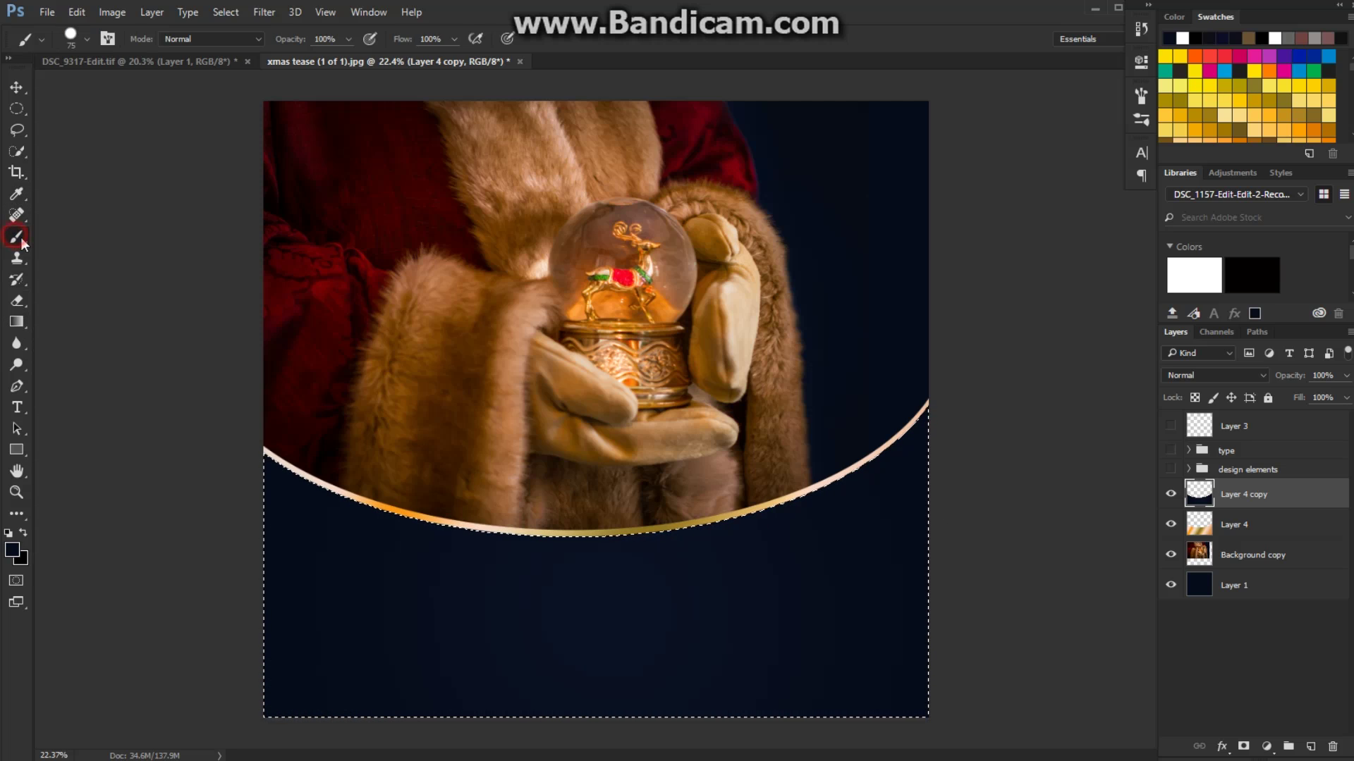
right_click(561, 580)
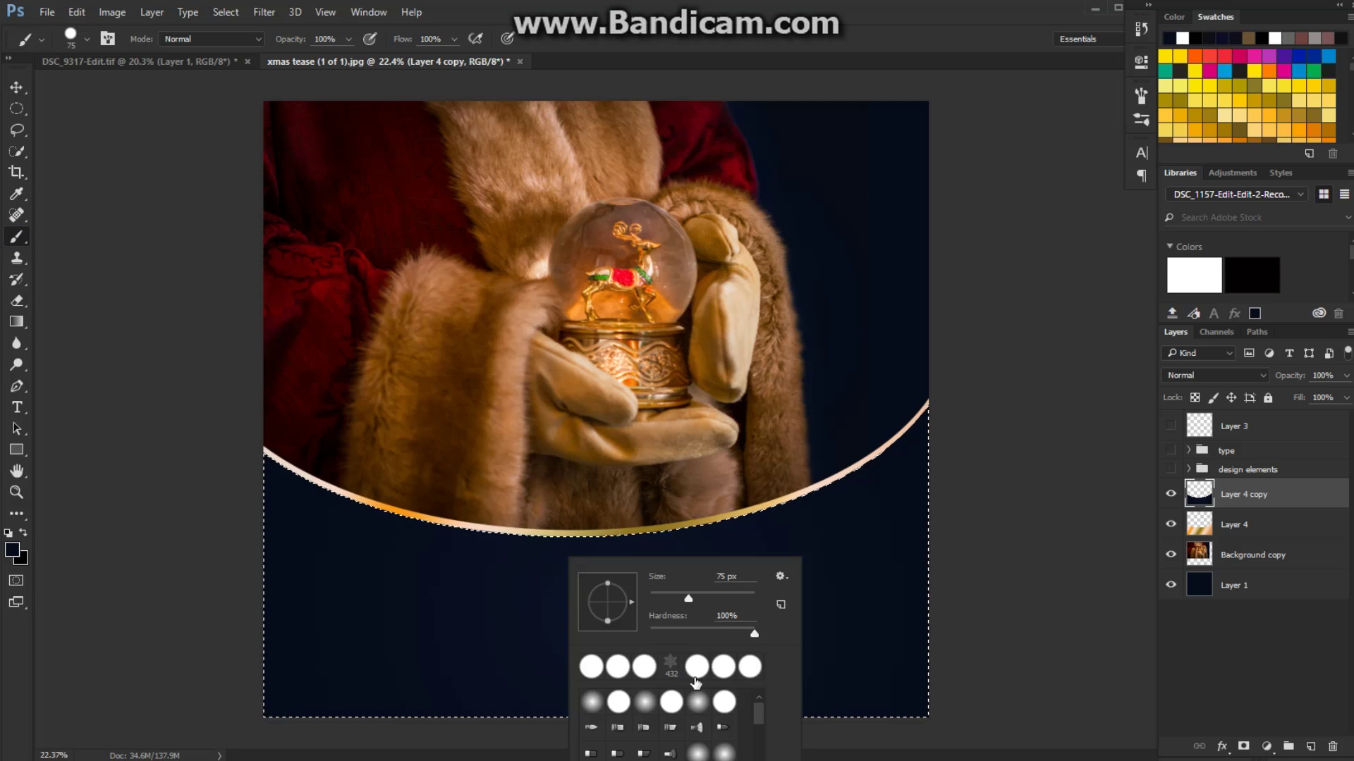
left_click(669, 666)
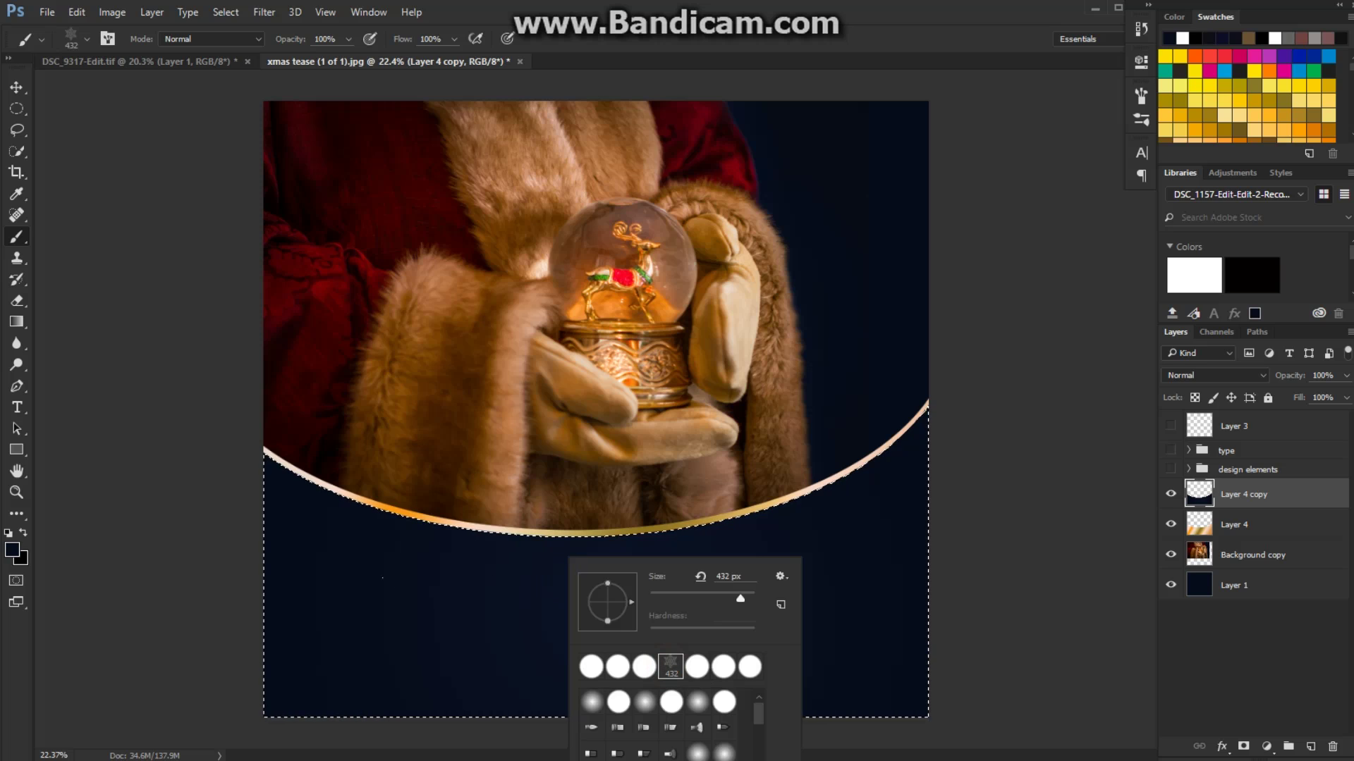
left_click(84, 442)
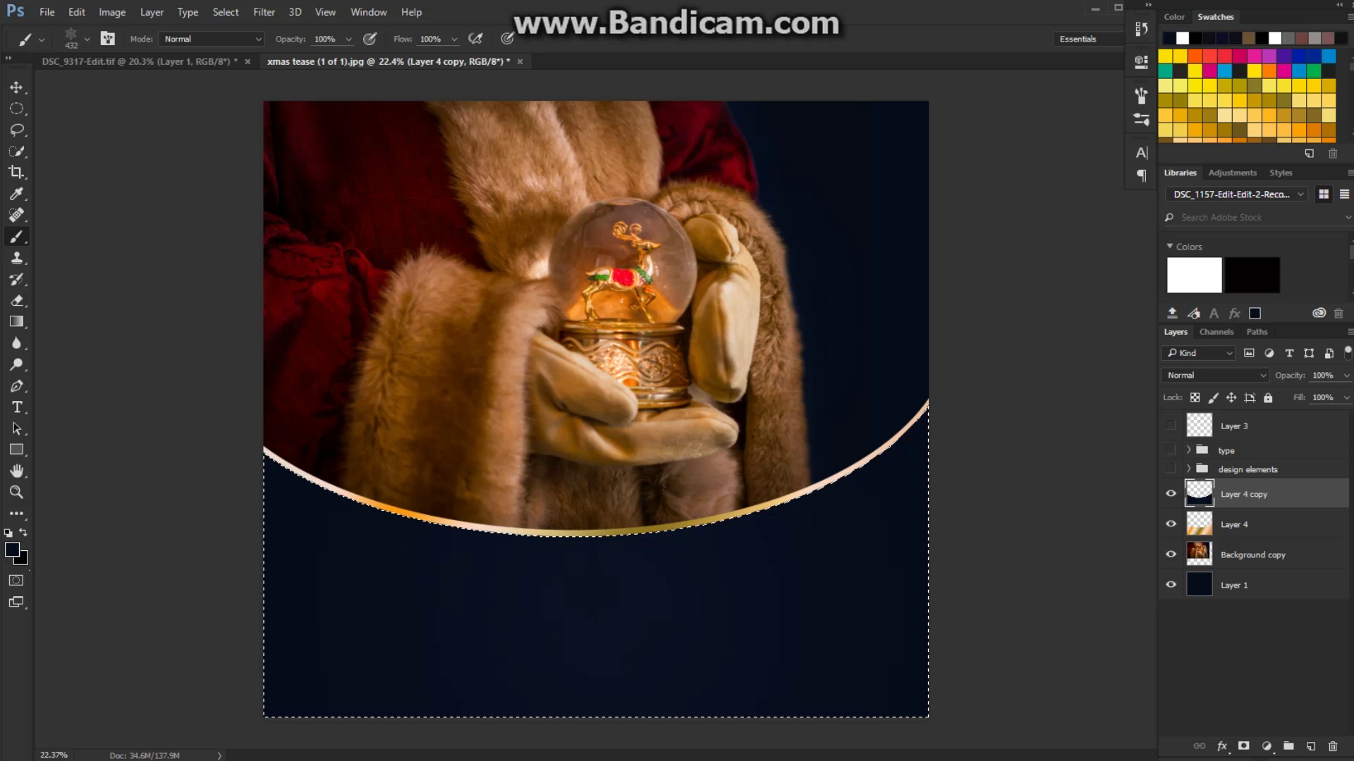
- Set the foreground colour to a darker navy and paint snowflakes on the navy panel below the curve
left_click(14, 550)
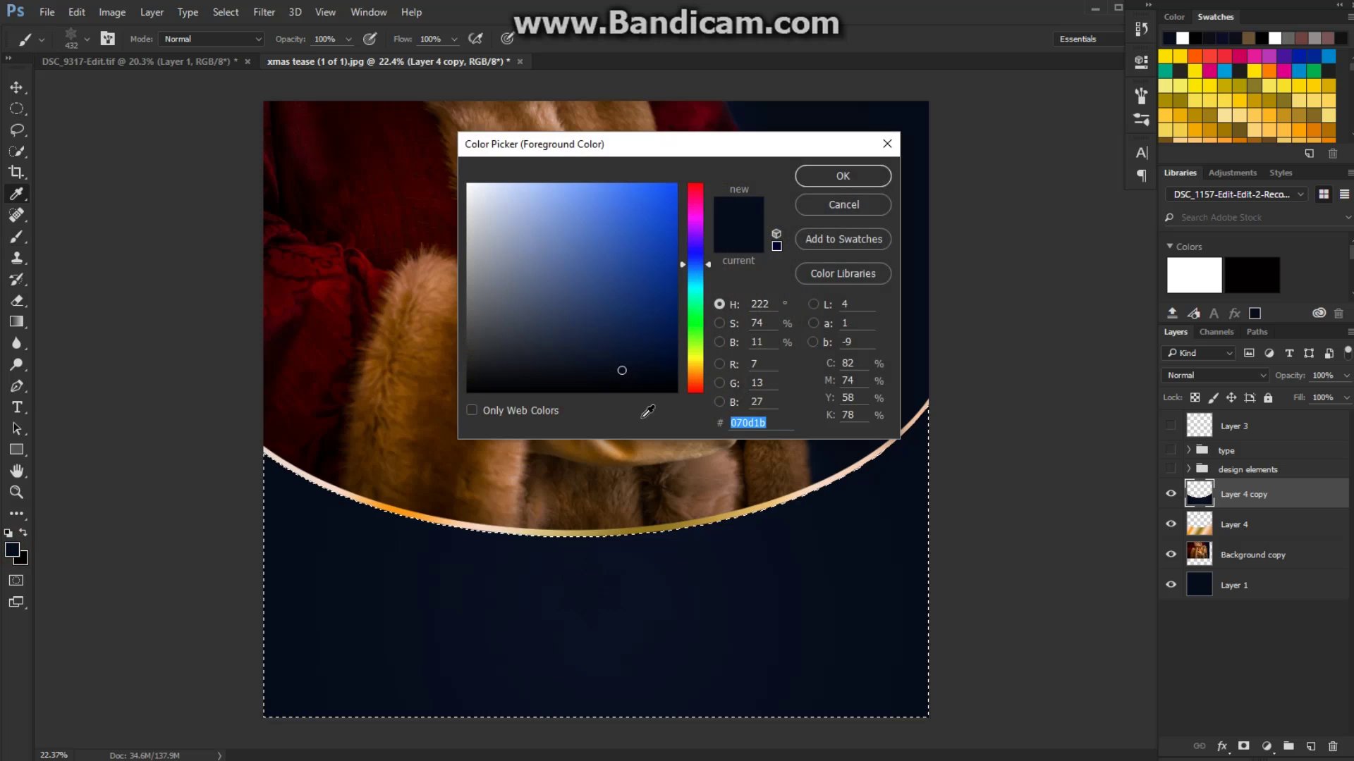
left_click(633, 377)
left_click(846, 175)
key("b")
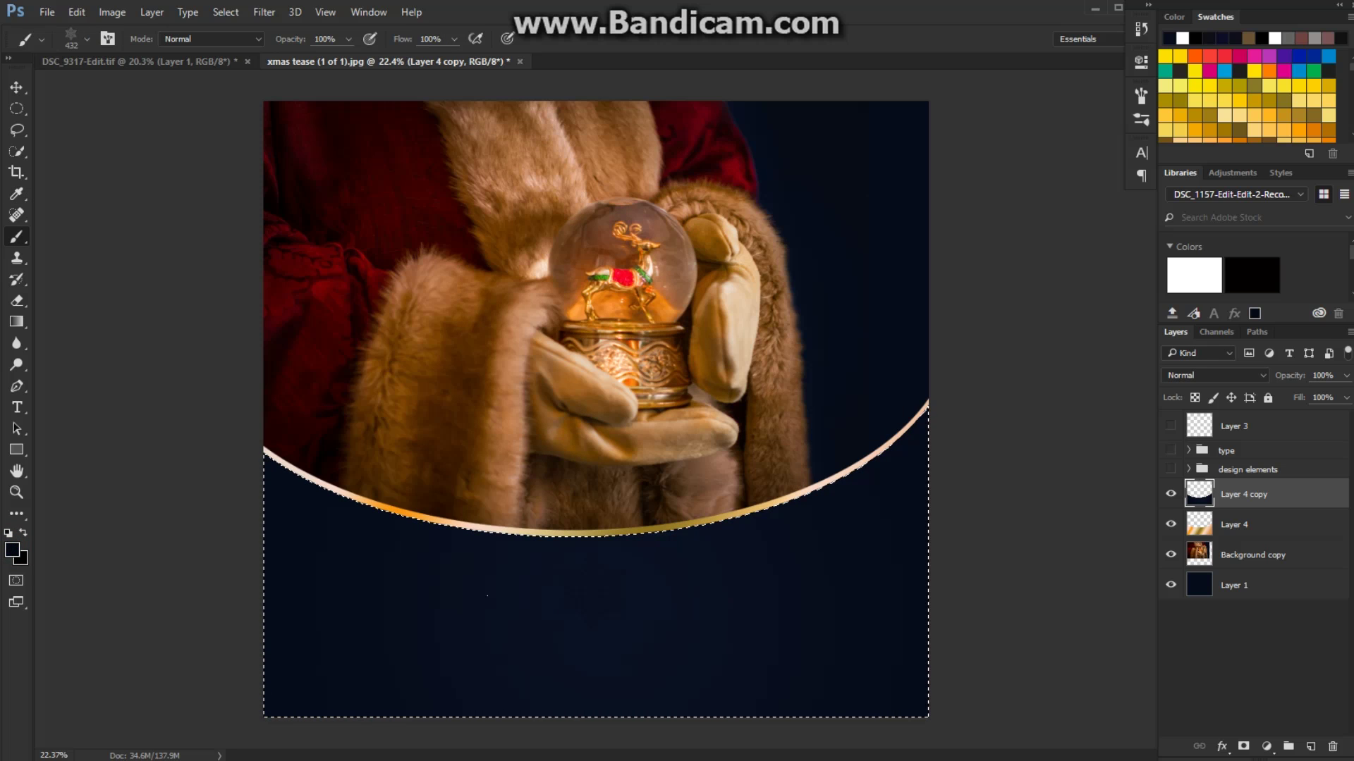
left_click_drag(487, 596, 584, 686)
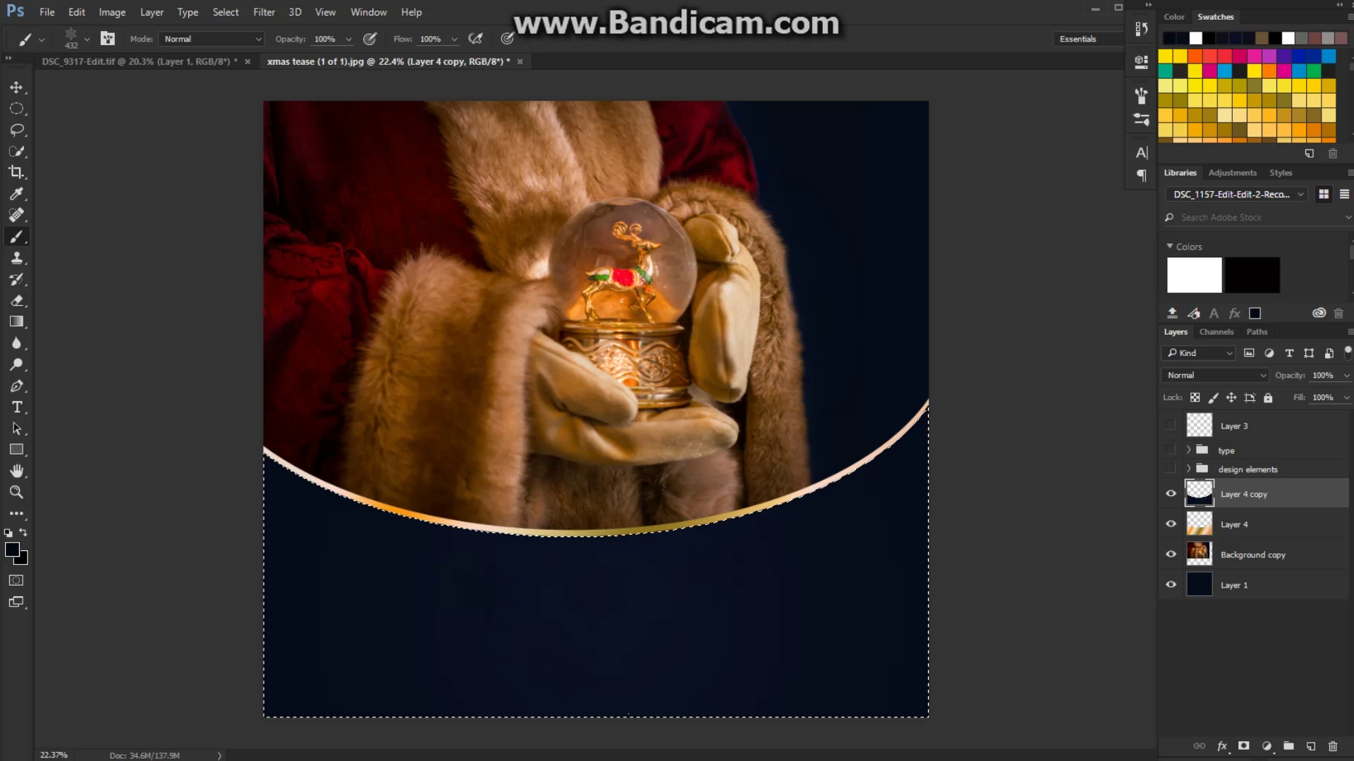
- Paint another dark snowflake in the lower right part of the navy panel and deselect the panel
left_click(716, 655)
left_click(227, 13)
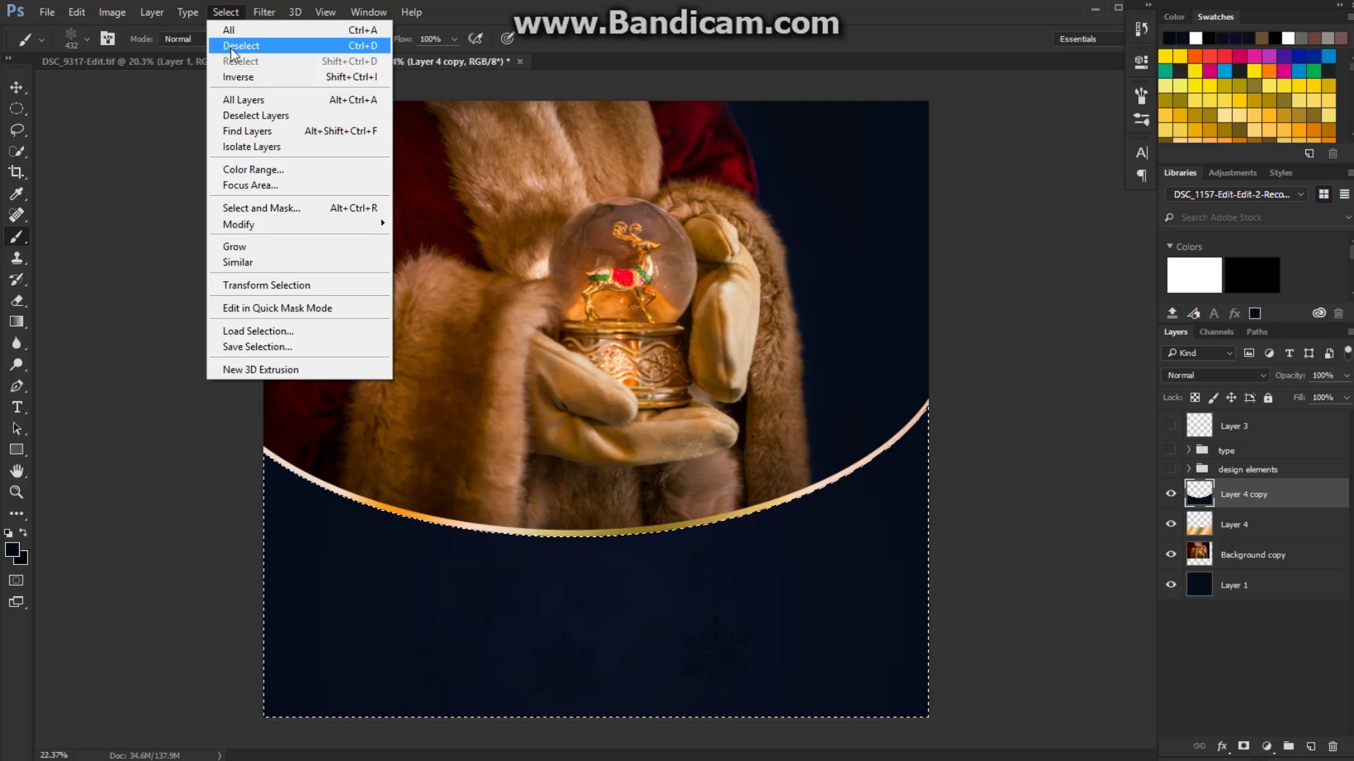
left_click(233, 49)
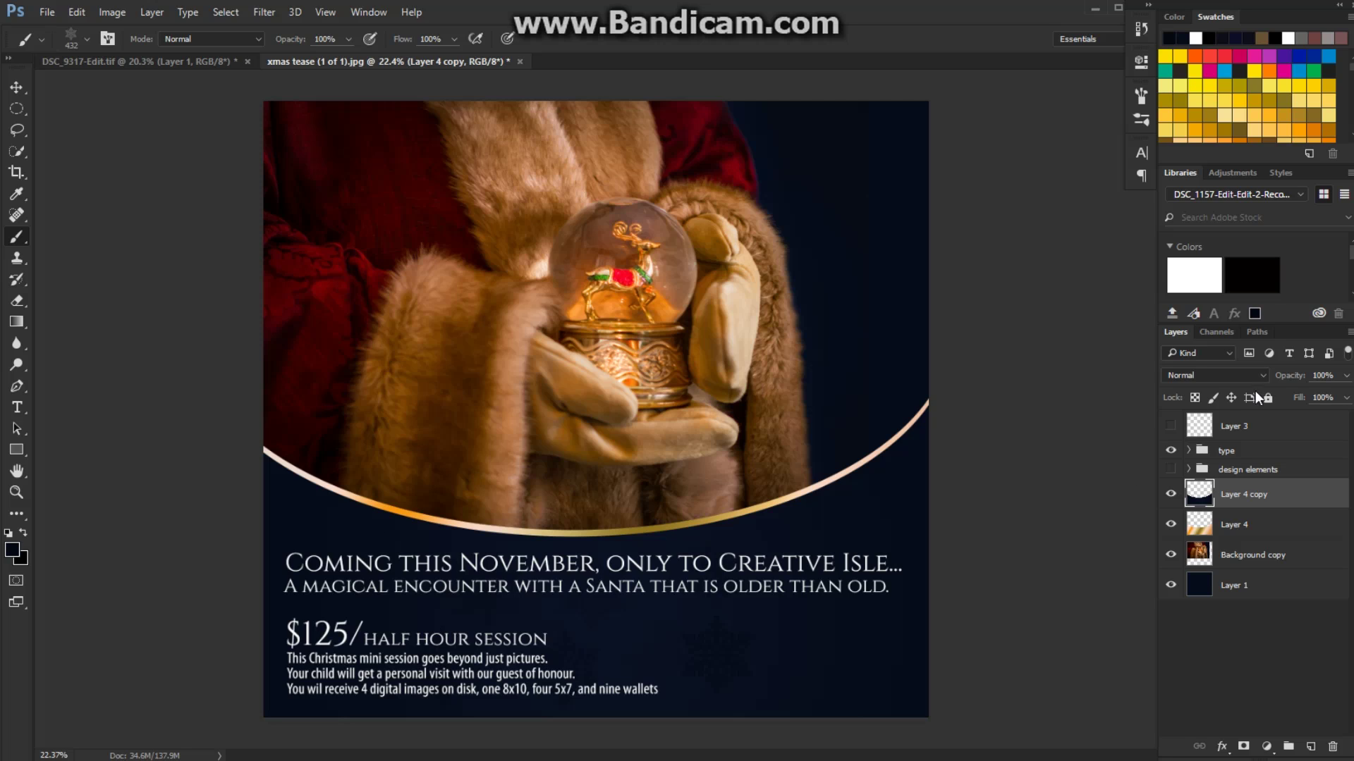
- Show Layer 3 briefly to preview its light dots, hide it again and add a new layer above Layer 4 copy
left_click(1171, 426)
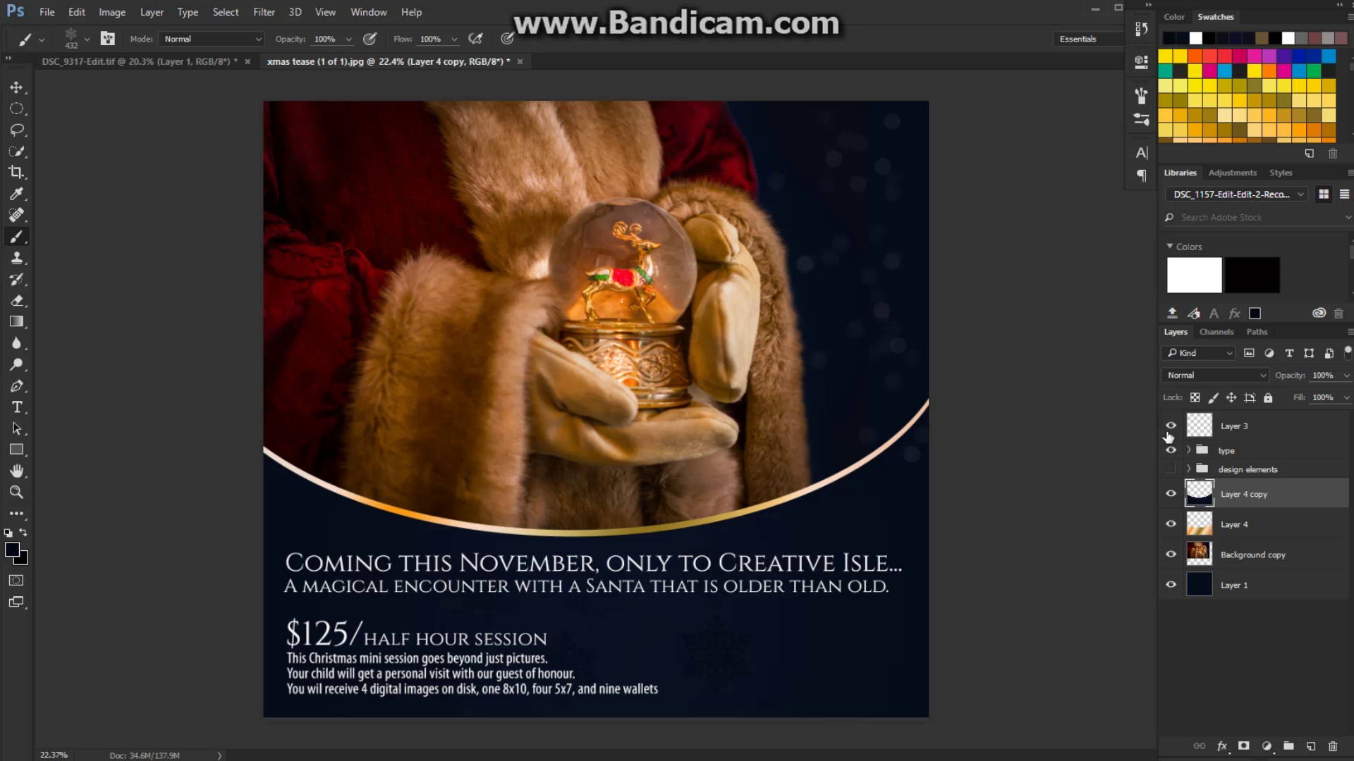
left_click(1171, 427)
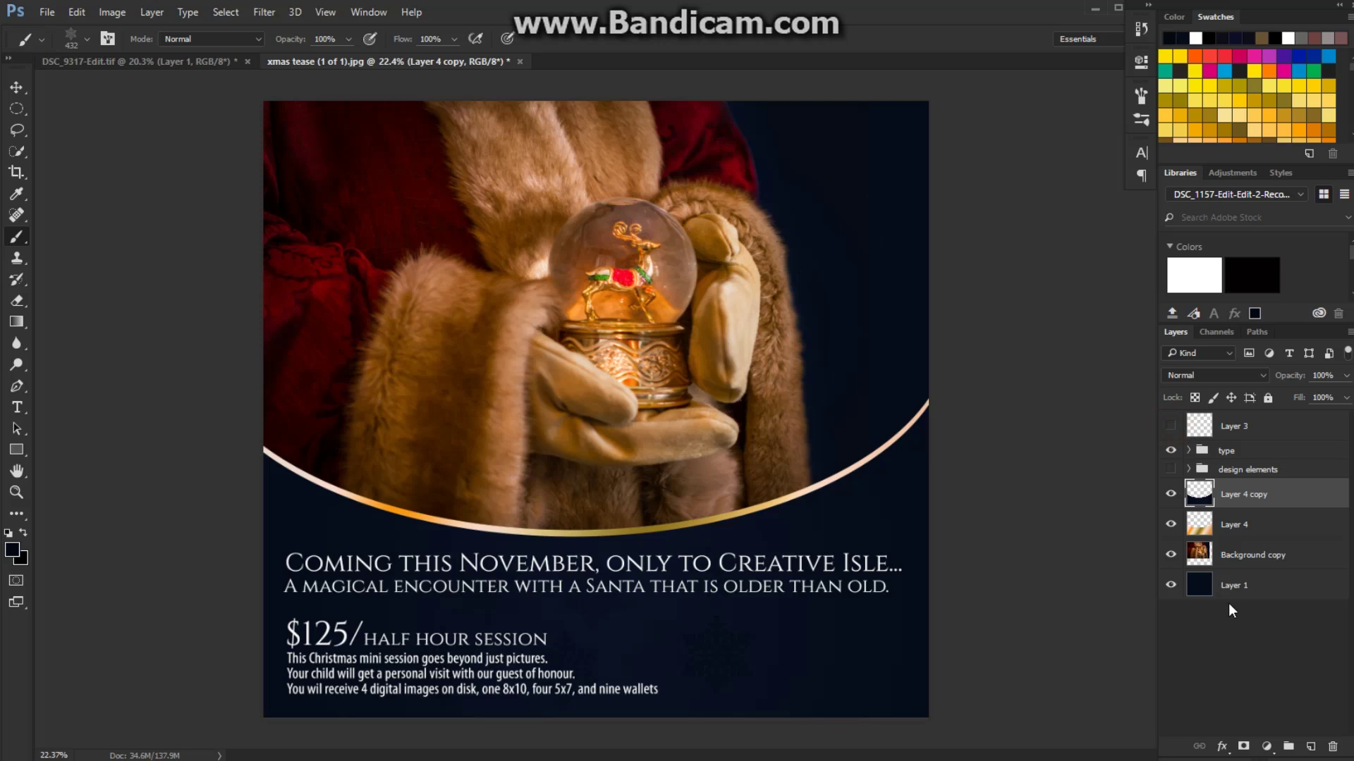
left_click(1311, 744)
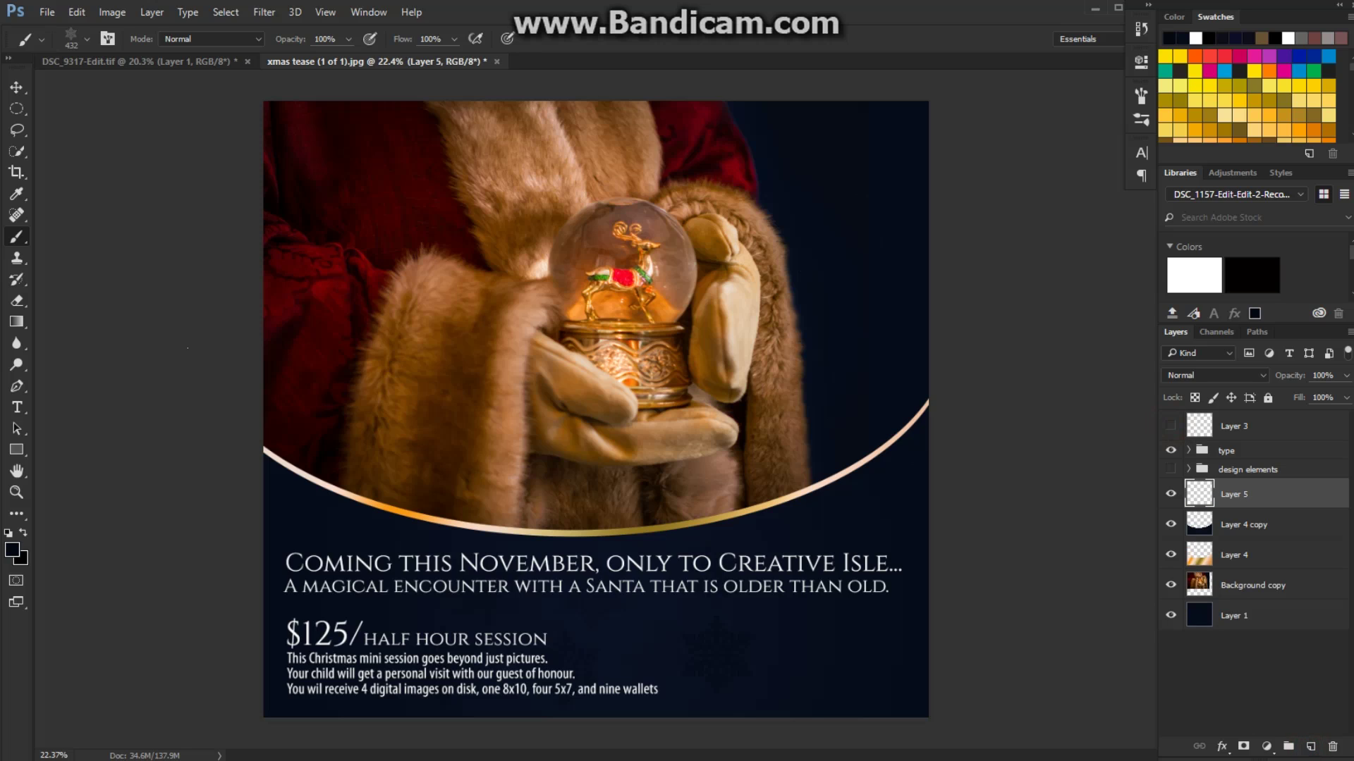
- Make white the foreground colour and choose a hard round brush tip sized 99 px
left_click(23, 533)
right_click(695, 254)
left_click(749, 363)
left_click(804, 293)
left_click_drag(804, 294, 835, 294)
left_click(1085, 217)
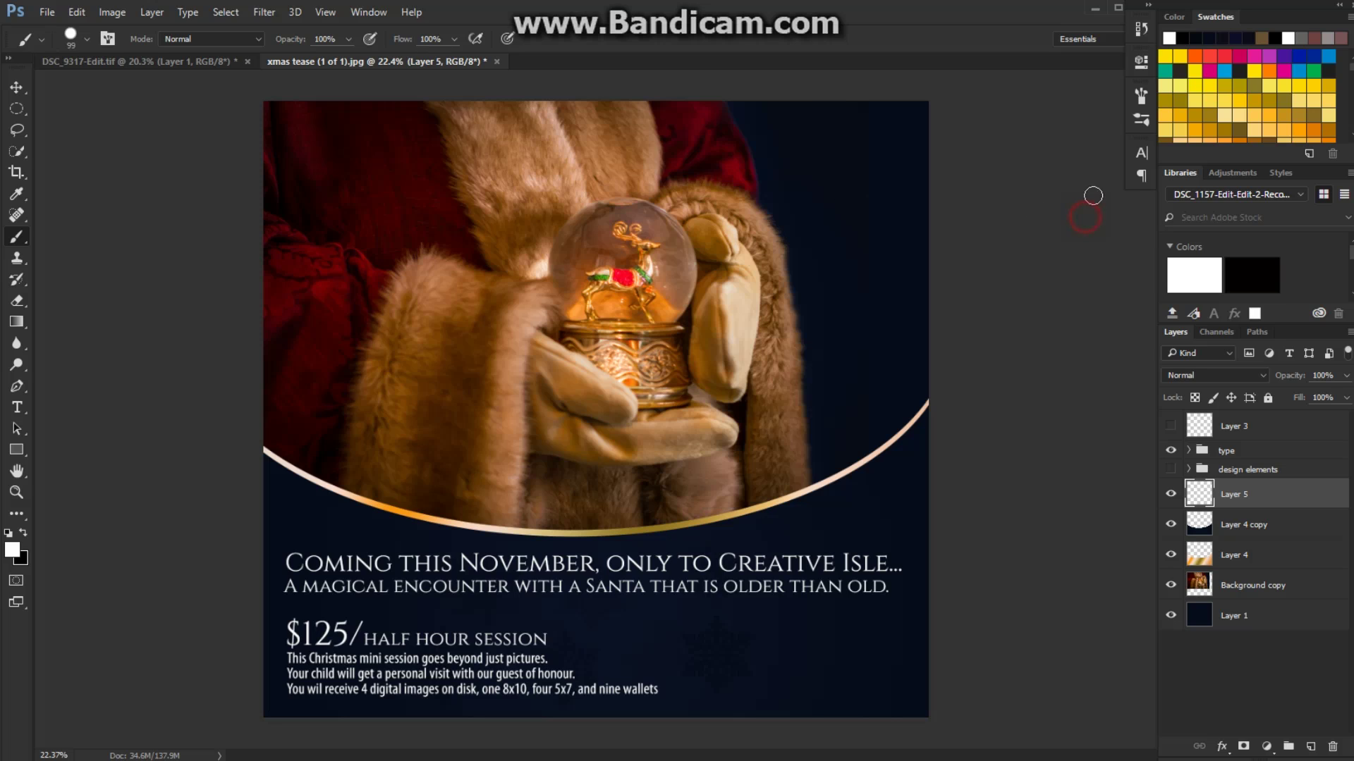
- Space the round brush's dabs widely apart and set their scatter to 1000%
left_click(1141, 97)
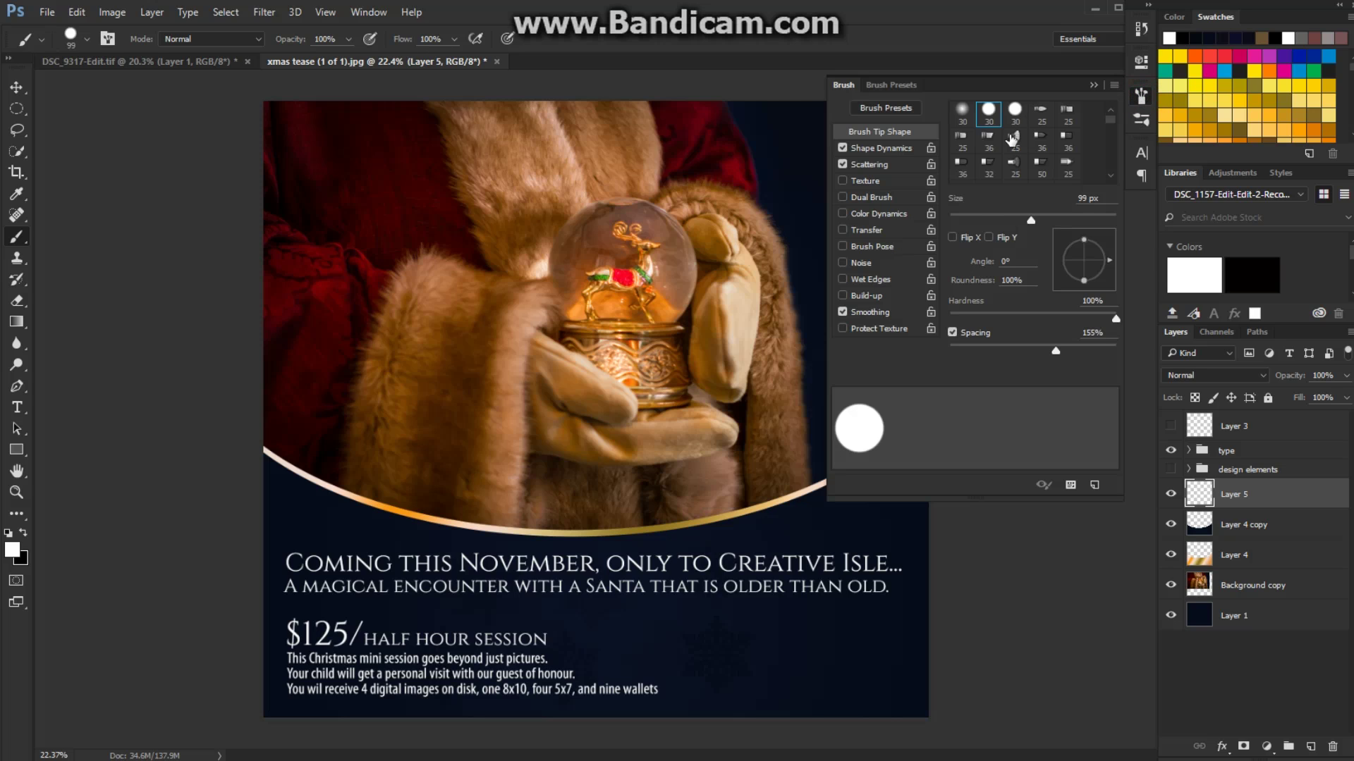
mouse_move(1055, 350)
left_mouse_down()
mouse_move(1080, 353)
mouse_move(1001, 340)
mouse_move(902, 359)
left_mouse_up()
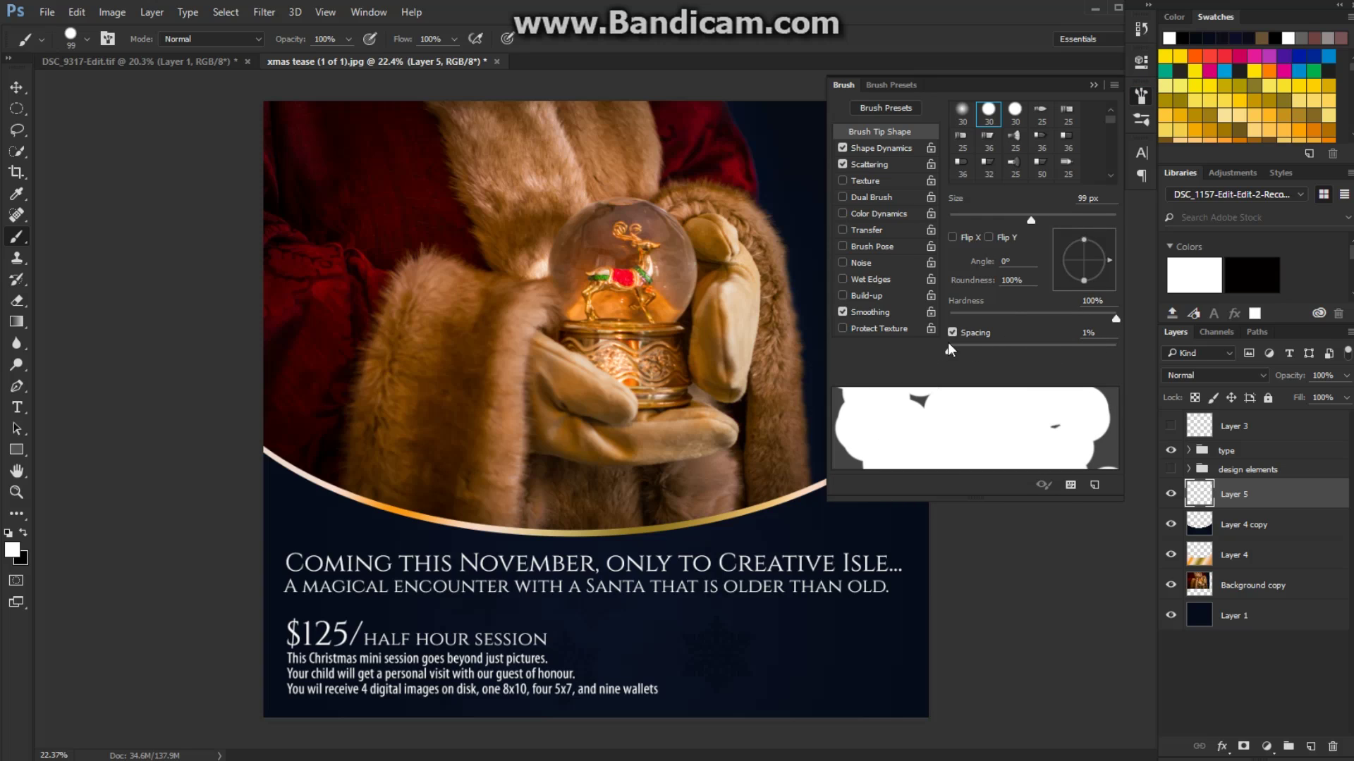
left_click_drag(946, 351, 1052, 353)
left_click(871, 165)
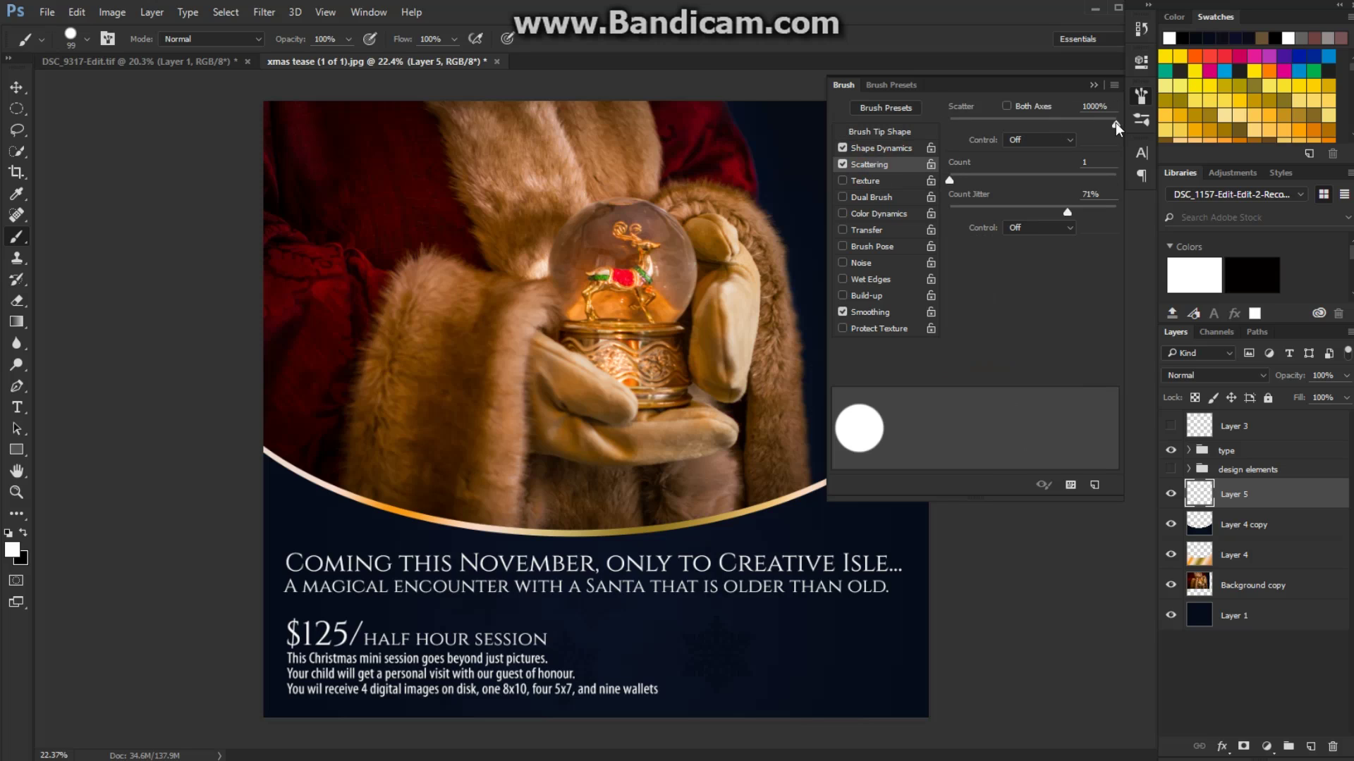
left_click(1092, 85)
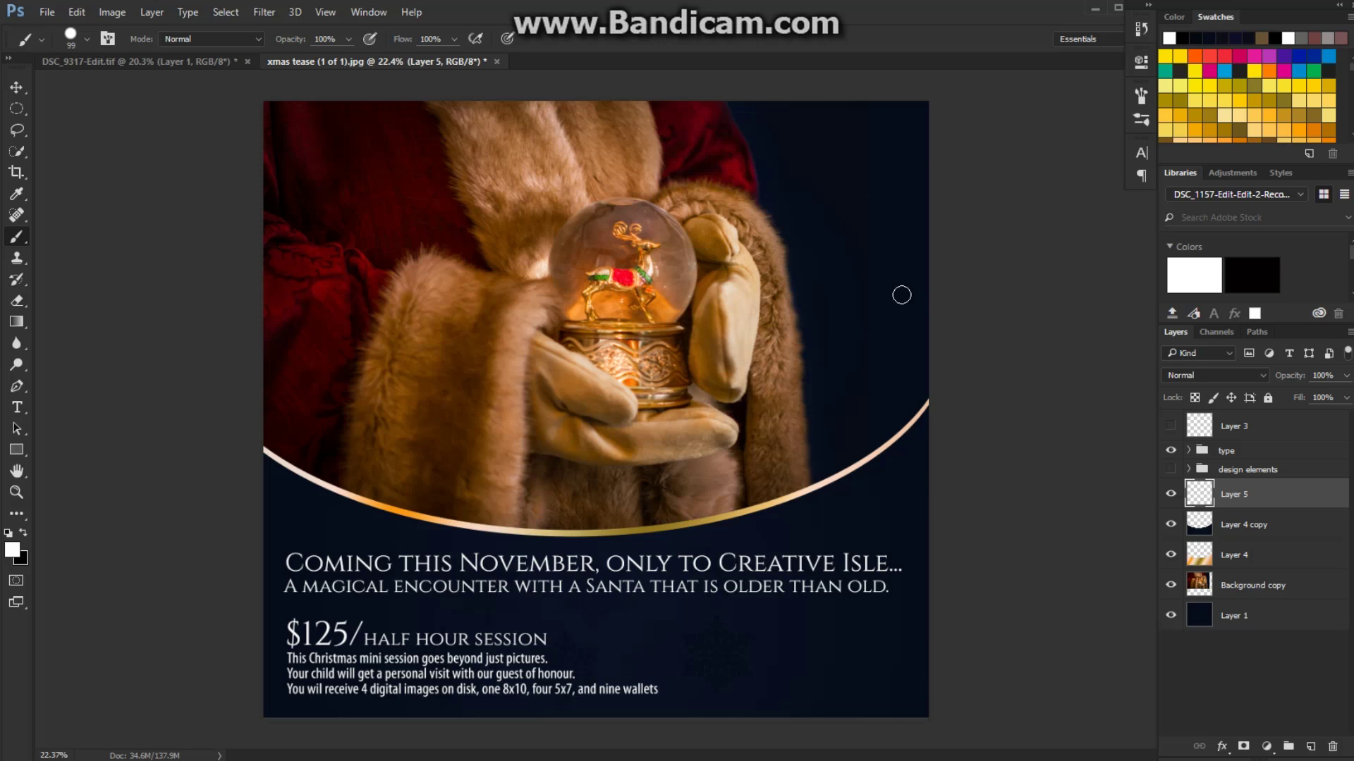
- Paint scattered white dots on Layer 5 over the dark background to the right of Santa
left_click(817, 131)
left_click_drag(888, 287, 881, 352)
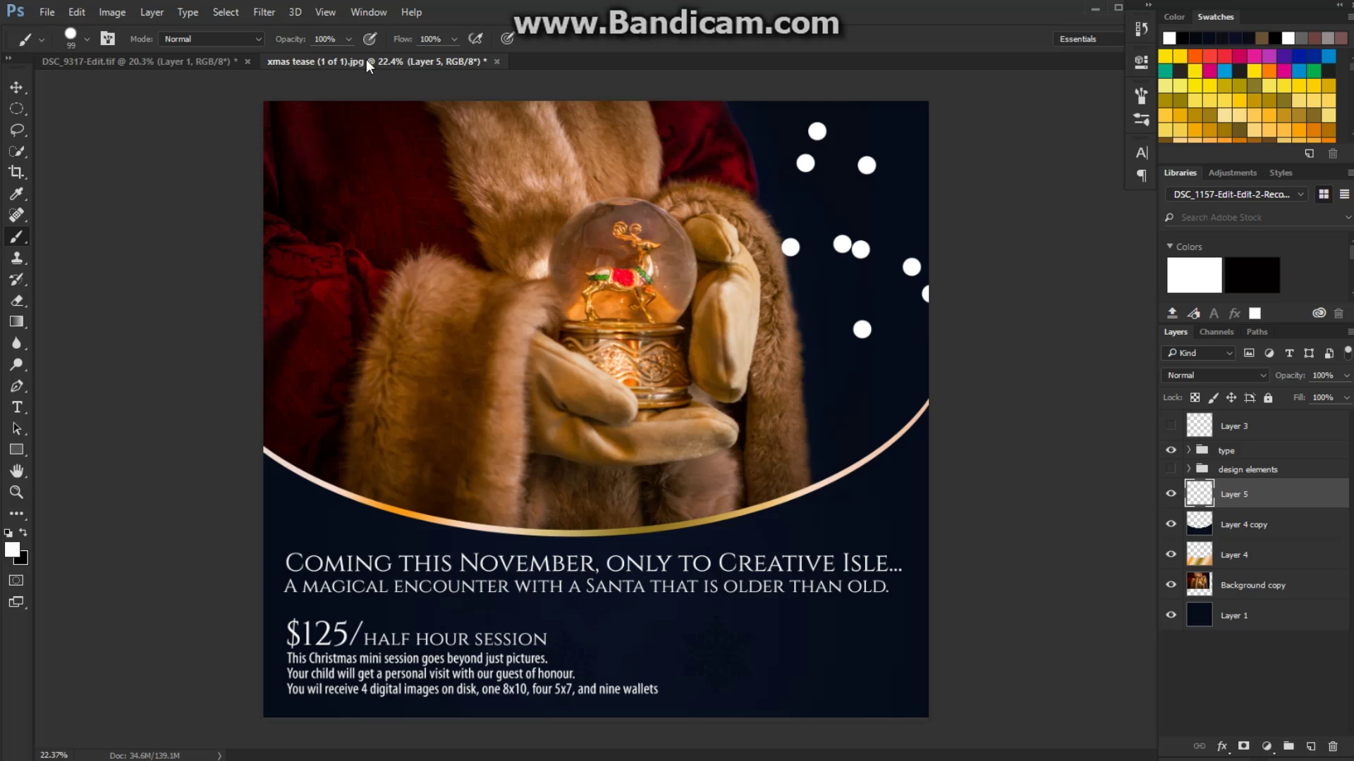
- Soften Layer 5's dots with a Gaussian Blur of 22.2 pixels and lower the layer's opacity to 38%
left_click(264, 12)
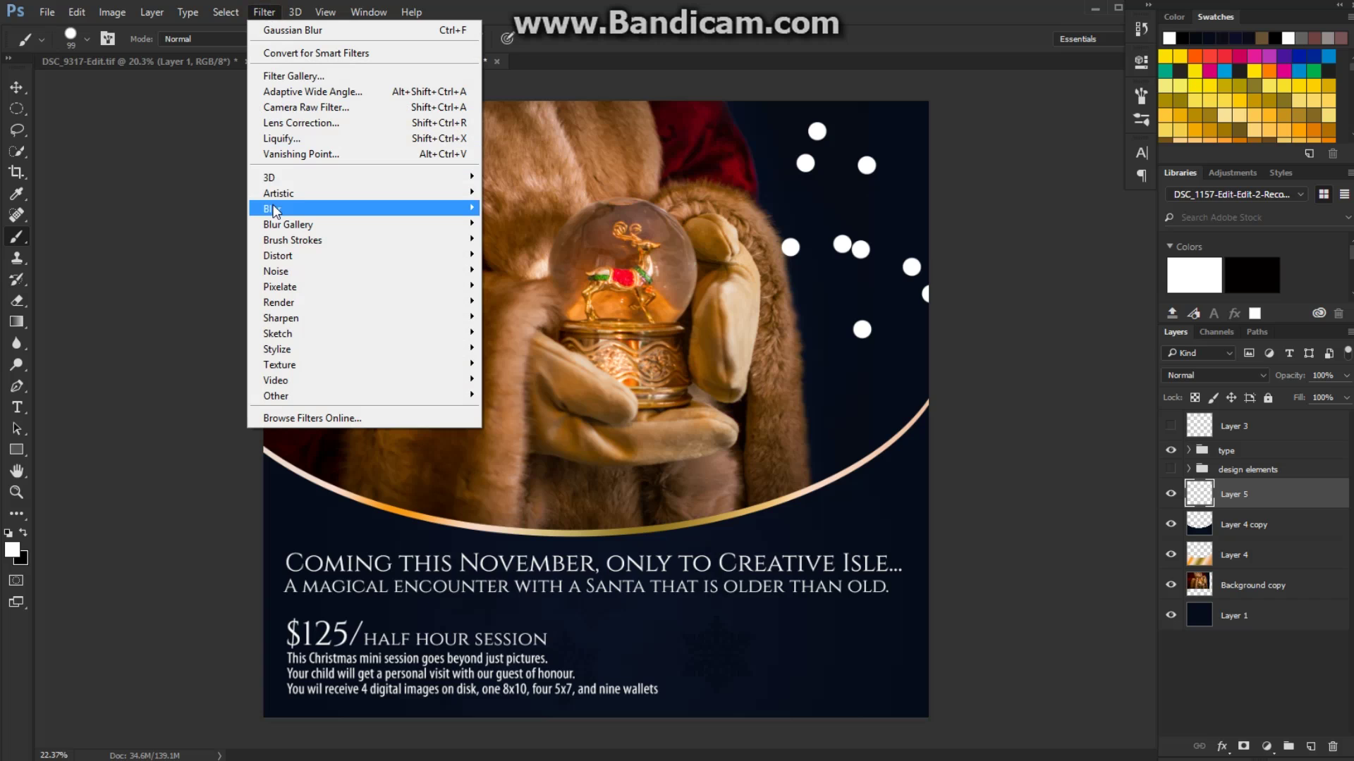
mouse_move(273, 209)
left_click(209, 269)
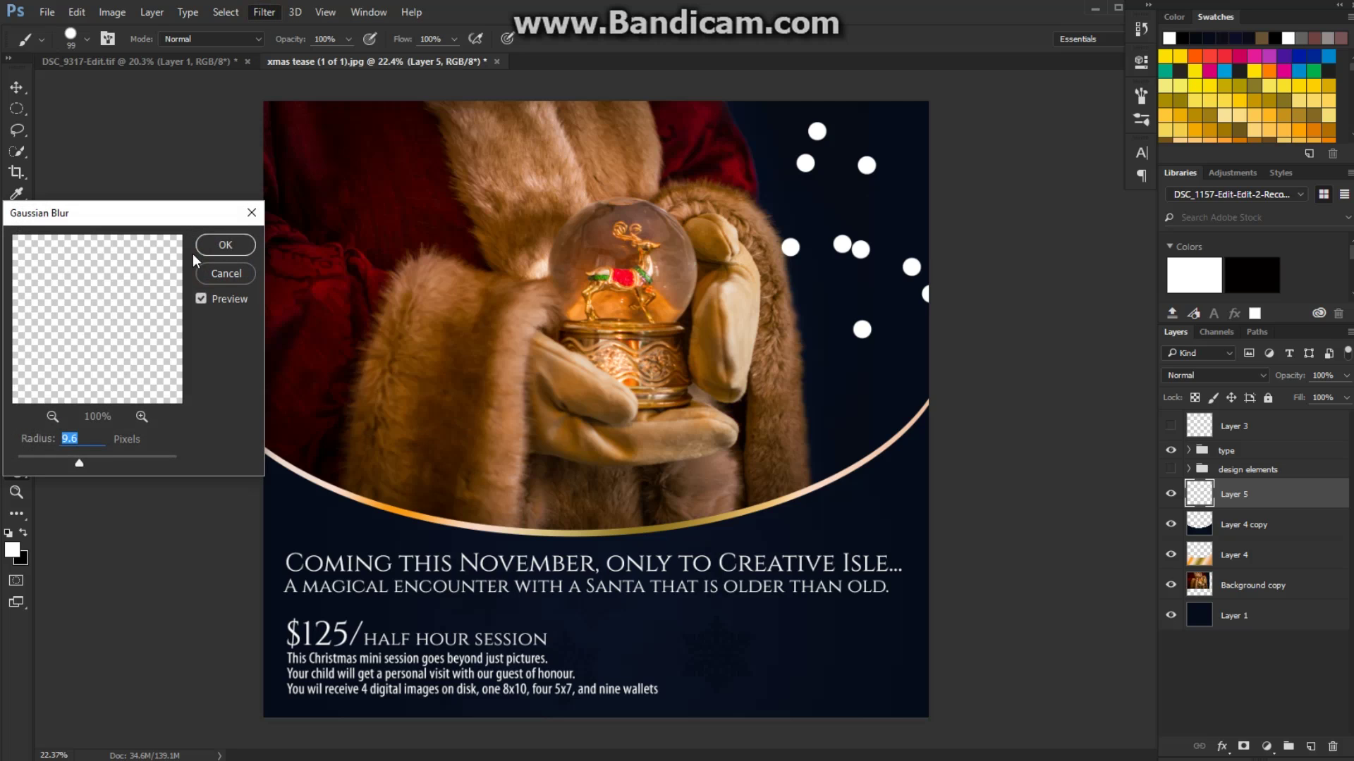
left_click(118, 463)
left_click_drag(124, 473, 100, 463)
left_click(88, 467)
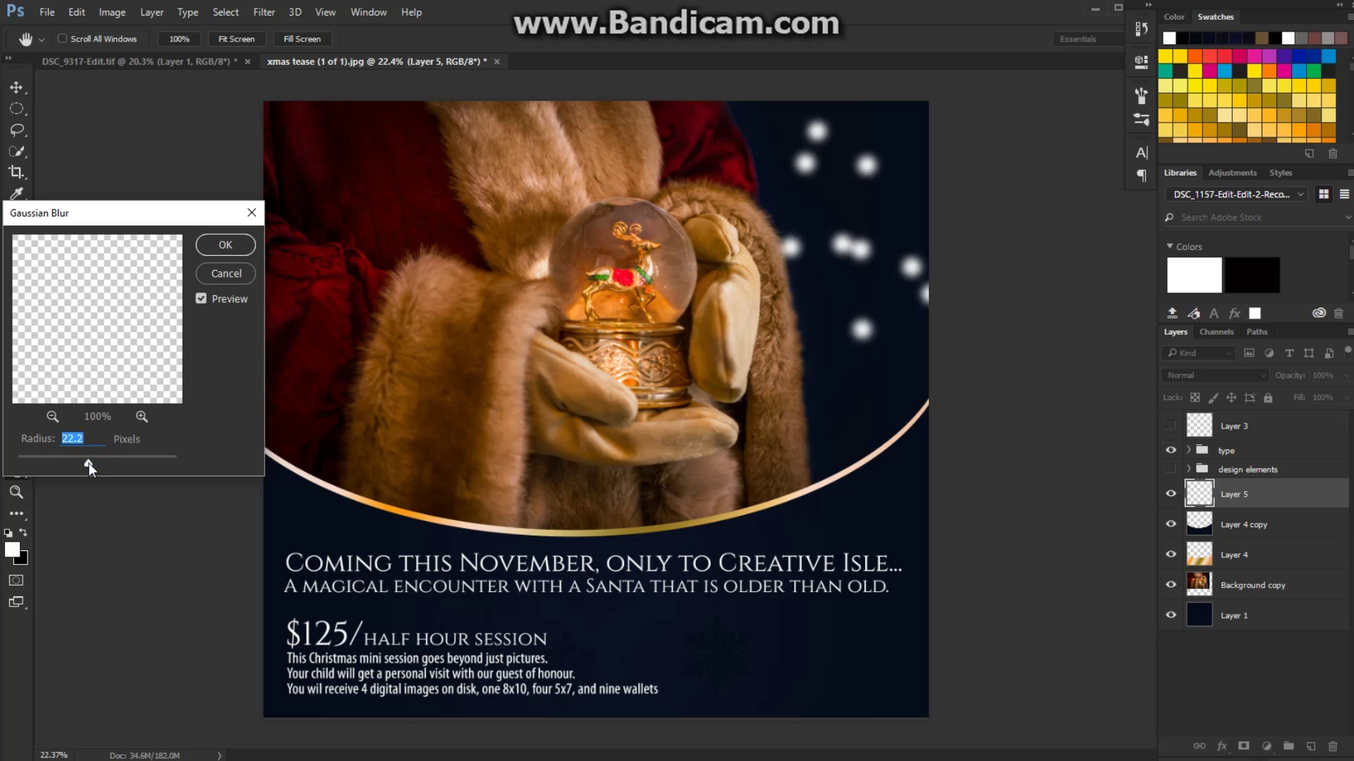
left_click(239, 245)
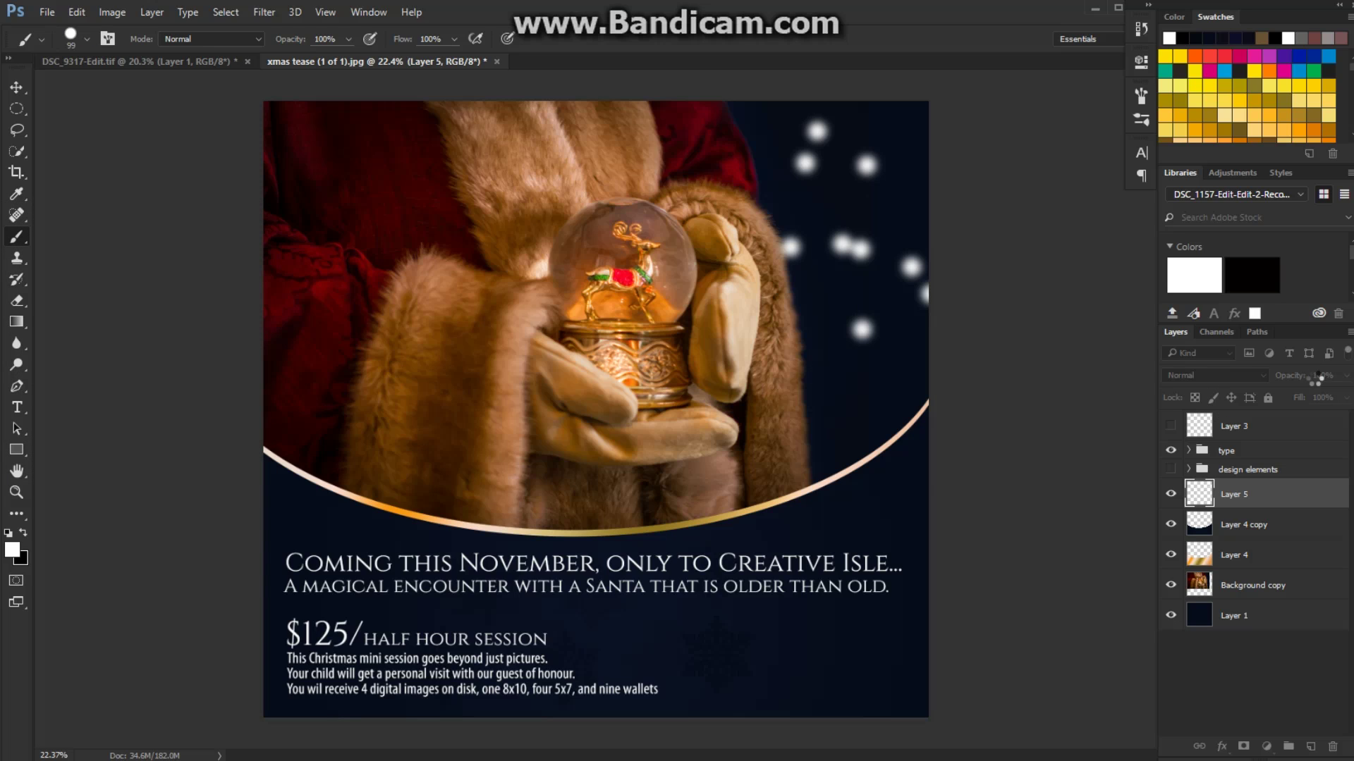
left_click_drag(1301, 381, 1250, 392)
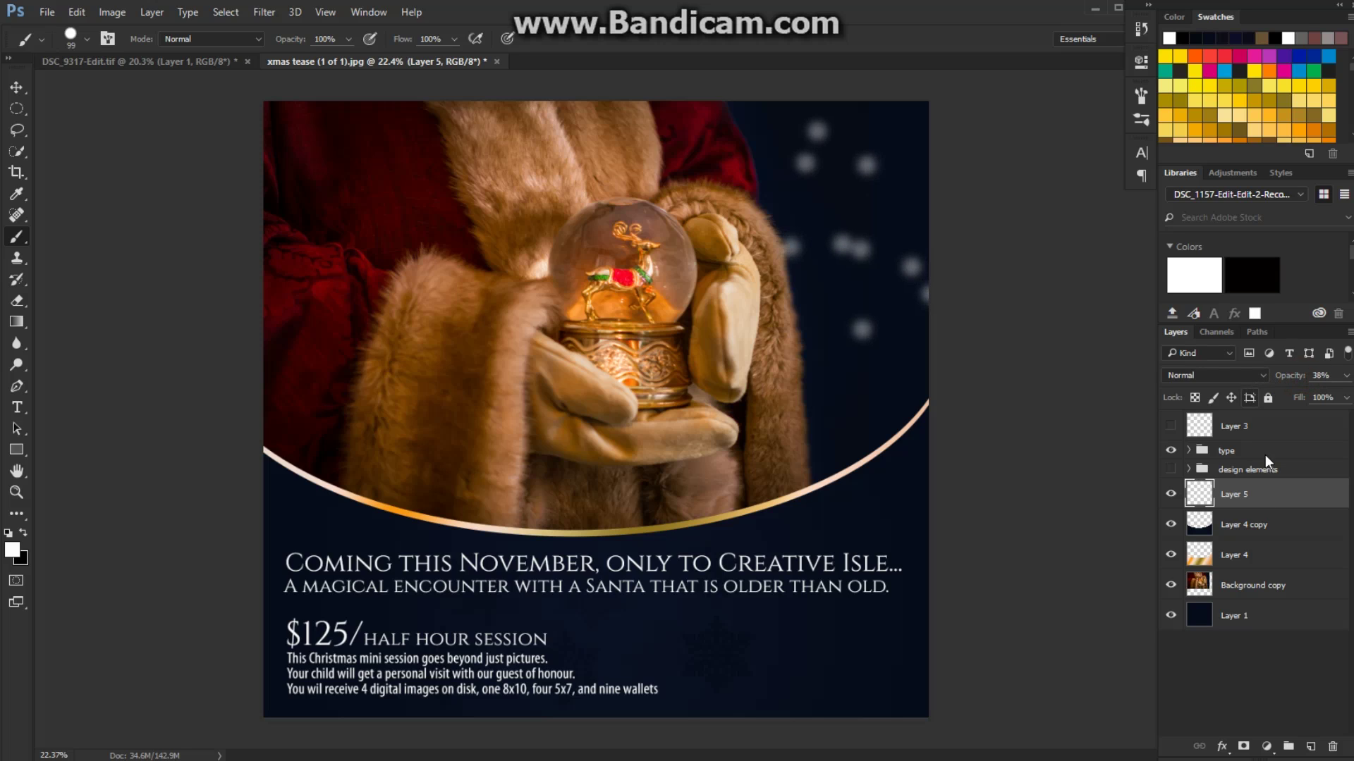
- Add another new layer and paint a second run of scattered white dots beside Santa on it
left_click(1310, 747)
mouse_move(907, 115)
left_mouse_down()
mouse_move(906, 243)
mouse_move(858, 375)
left_mouse_up()
- Apply an 11.1-pixel Gaussian Blur to the second set of dots and reduce Layer 6's opacity to 64%
left_click(262, 12)
left_click(297, 208)
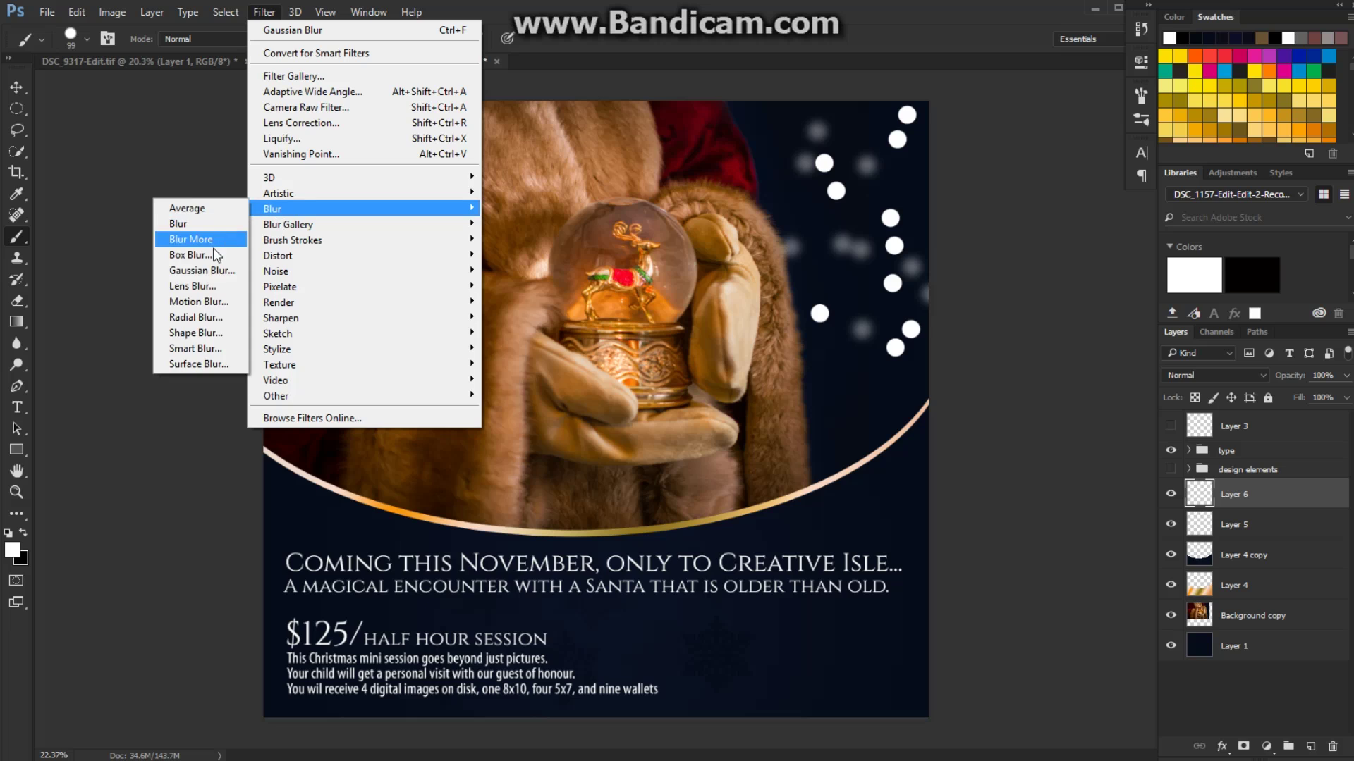
left_click(210, 270)
left_click_drag(71, 460, 64, 463)
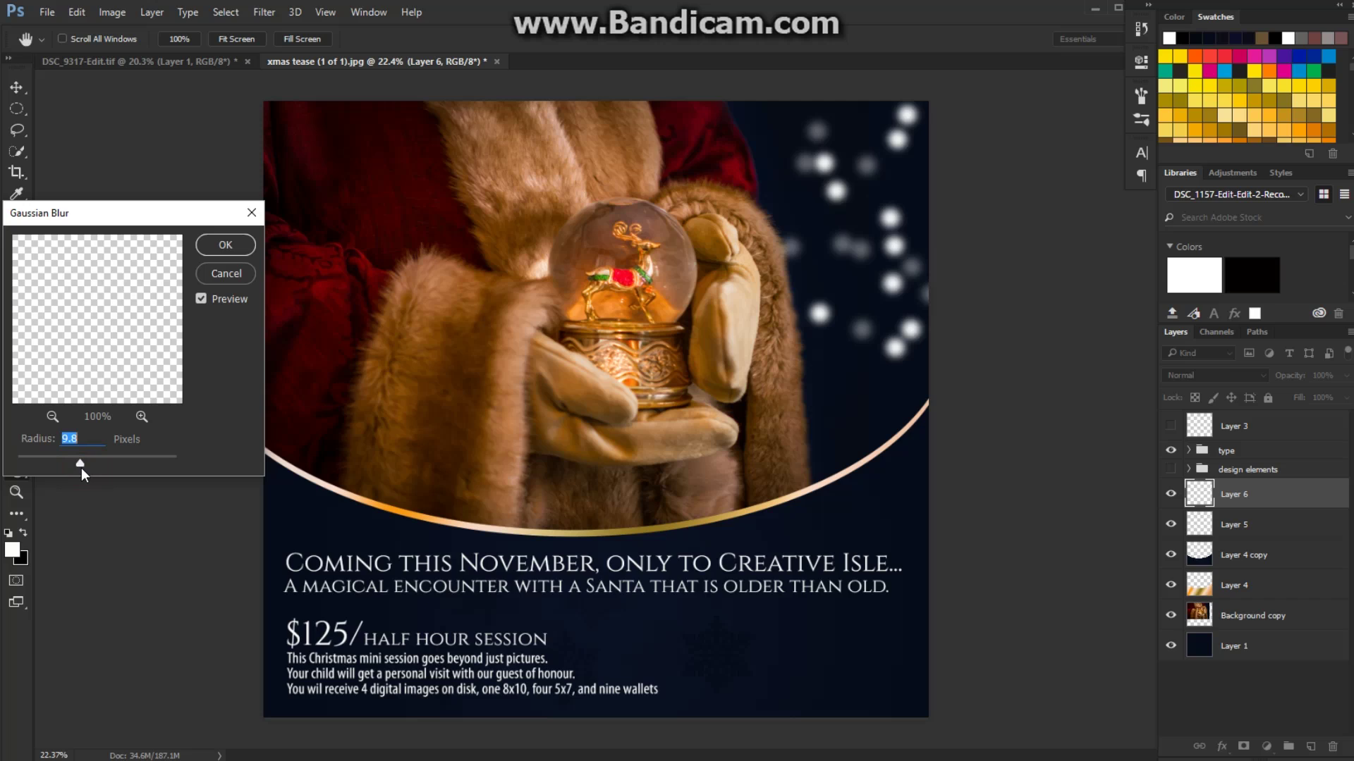
left_click_drag(86, 462, 82, 466)
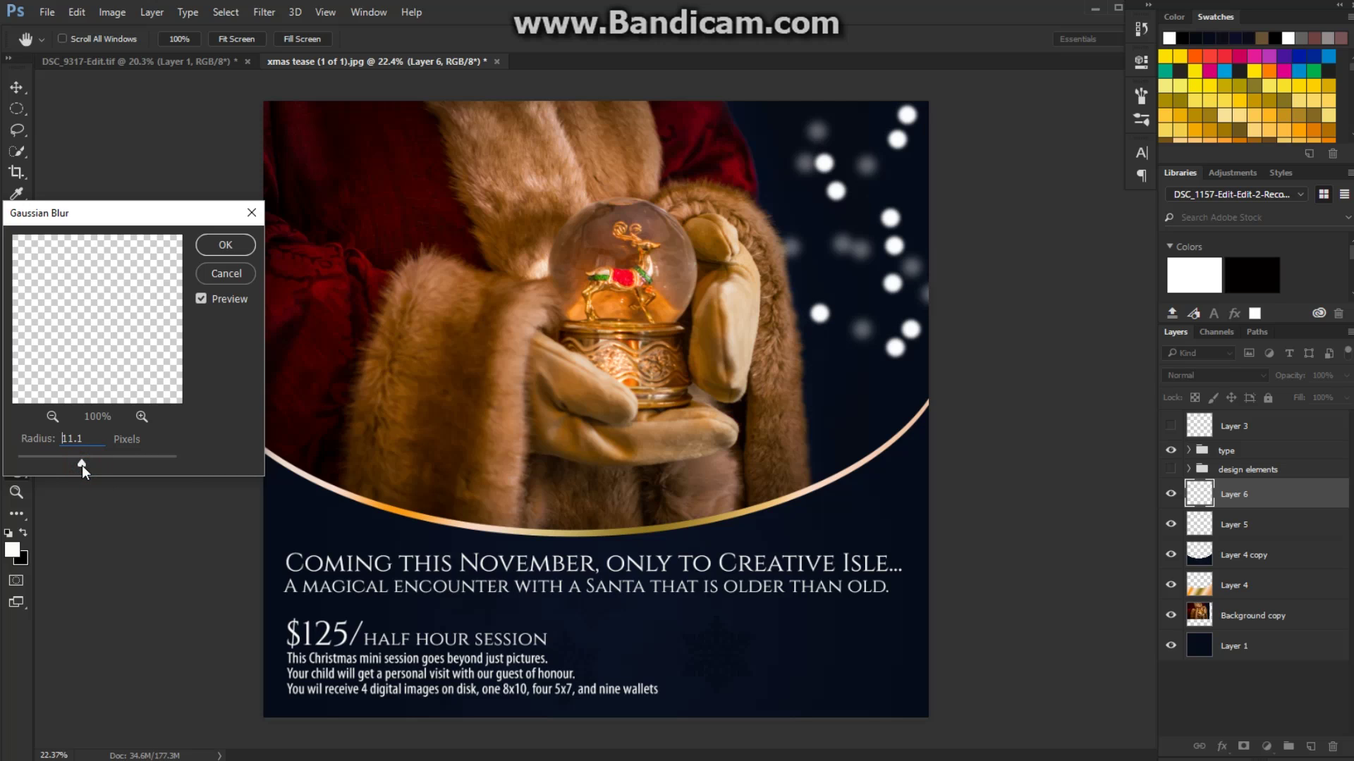
left_click(237, 244)
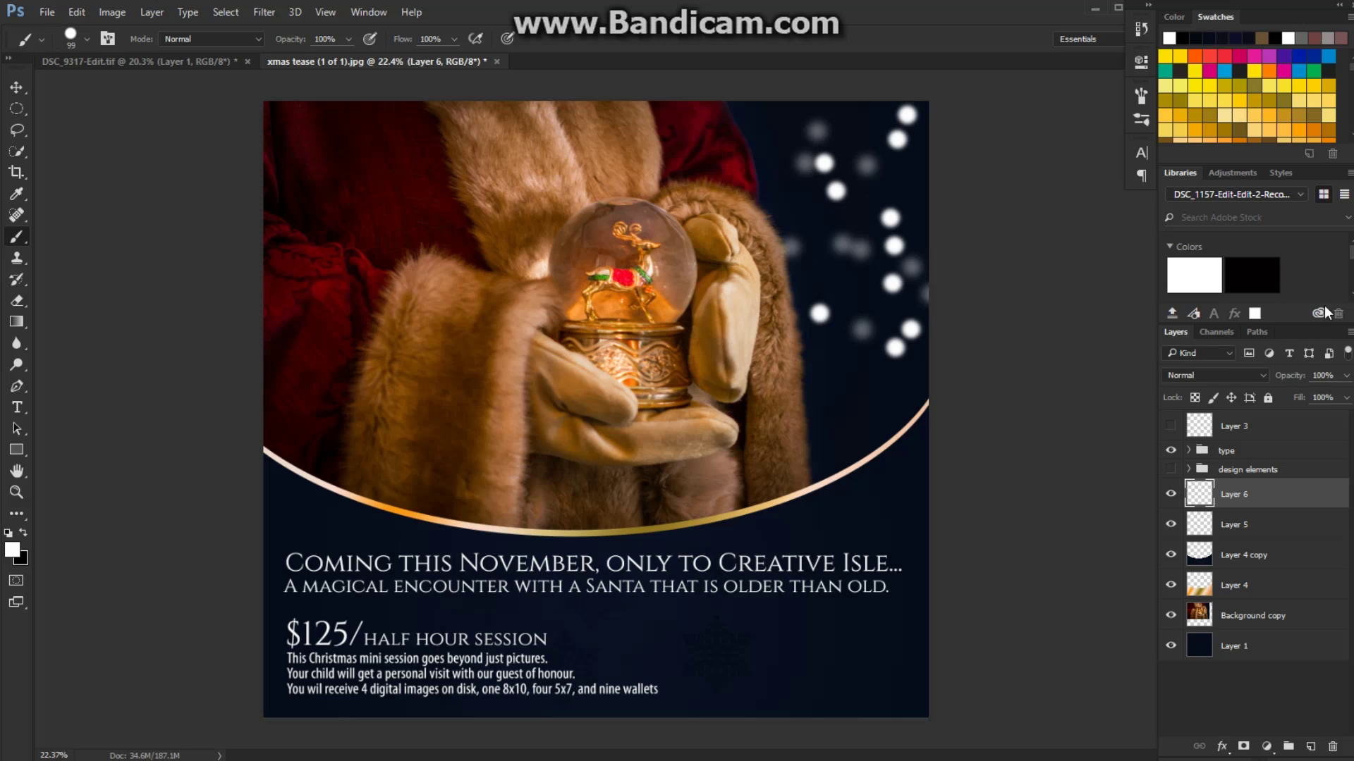
left_click_drag(1301, 381, 1274, 392)
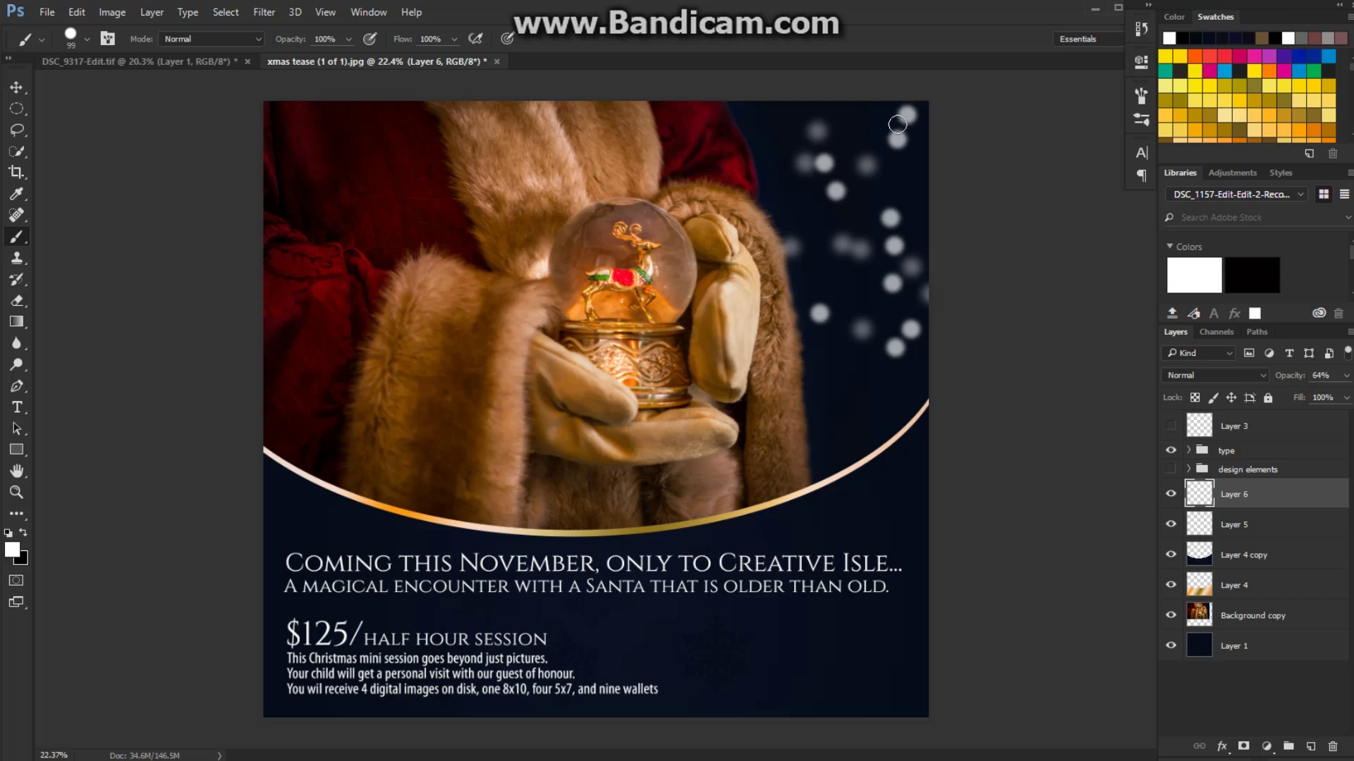
- Paint a run of sharp white dots on Layer 6 and lower the opacity of Layers 5 and 6 together to 8%
left_click_drag(862, 105, 867, 399)
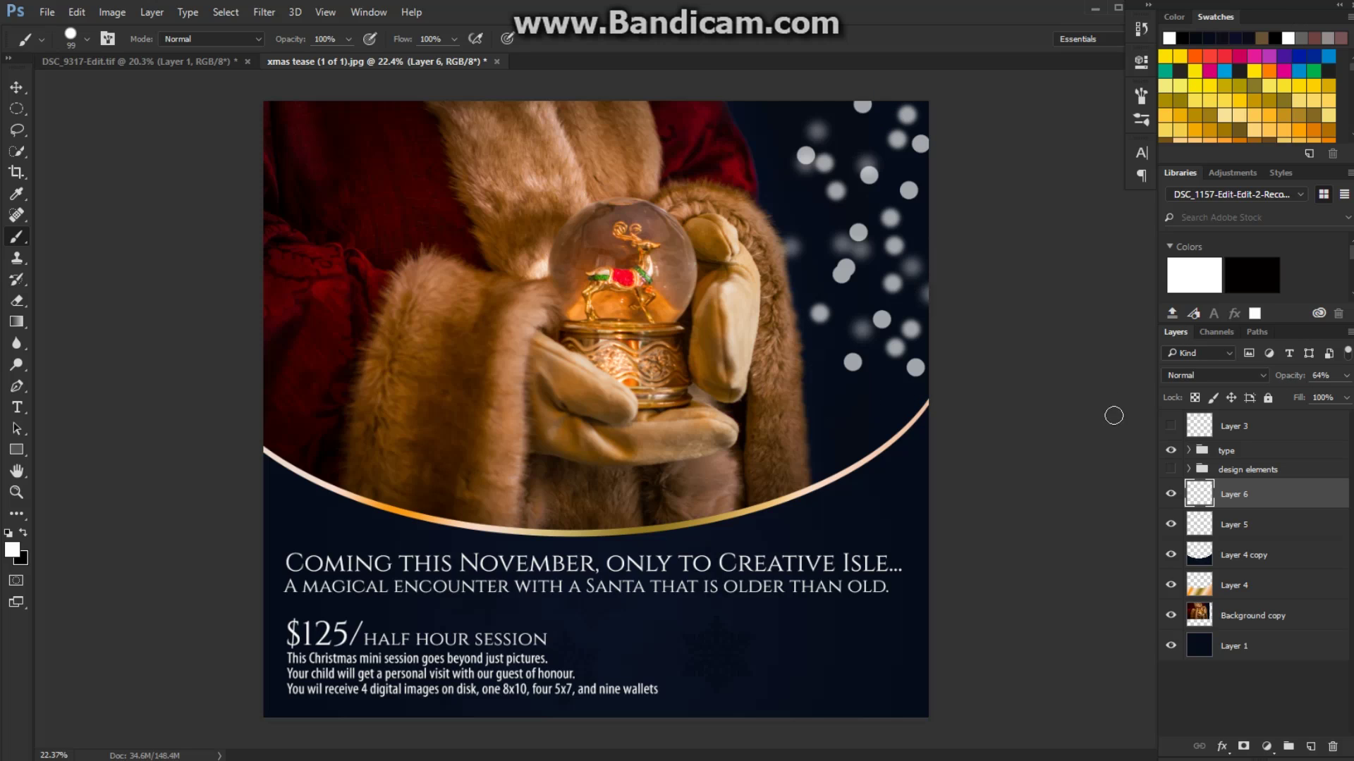
left_click(1239, 529, "shift")
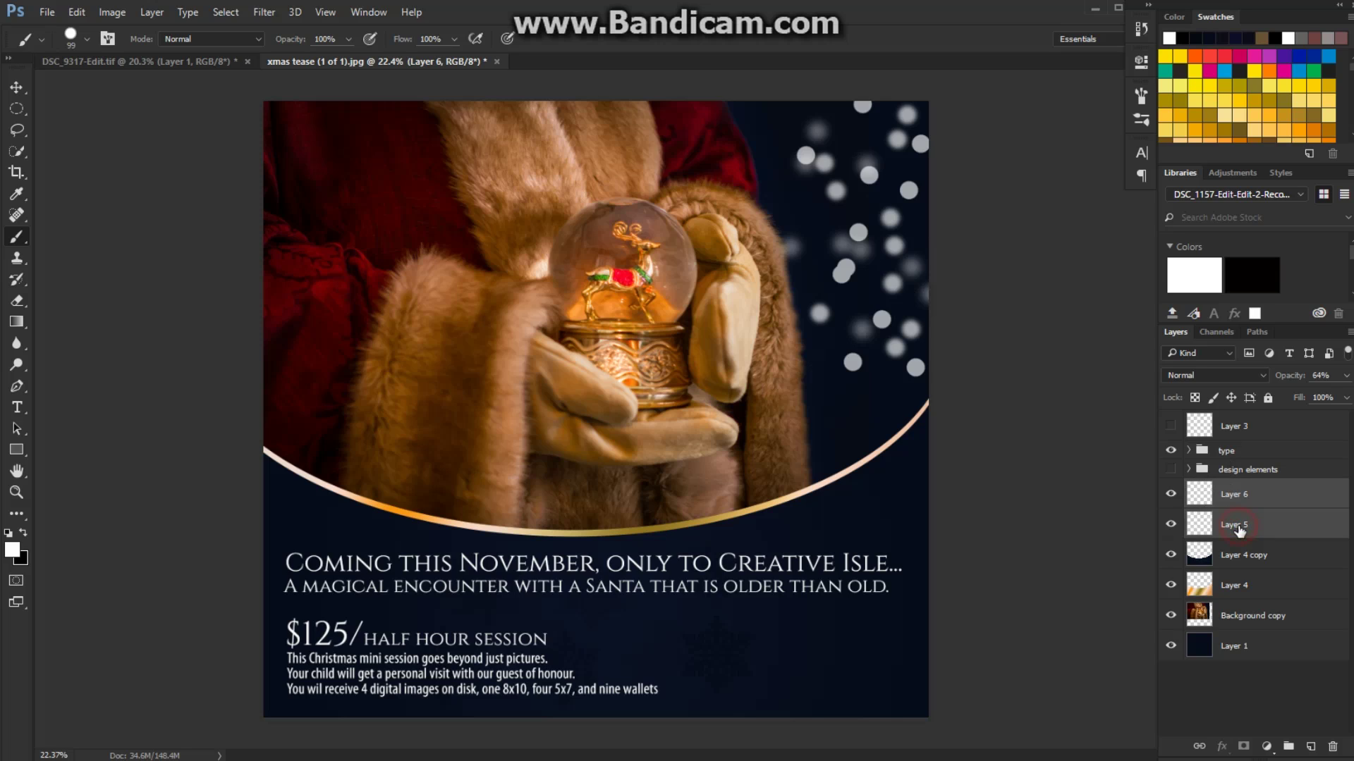
mouse_move(1303, 381)
left_mouse_down()
mouse_move(1253, 388)
mouse_move(1282, 382)
left_mouse_up()
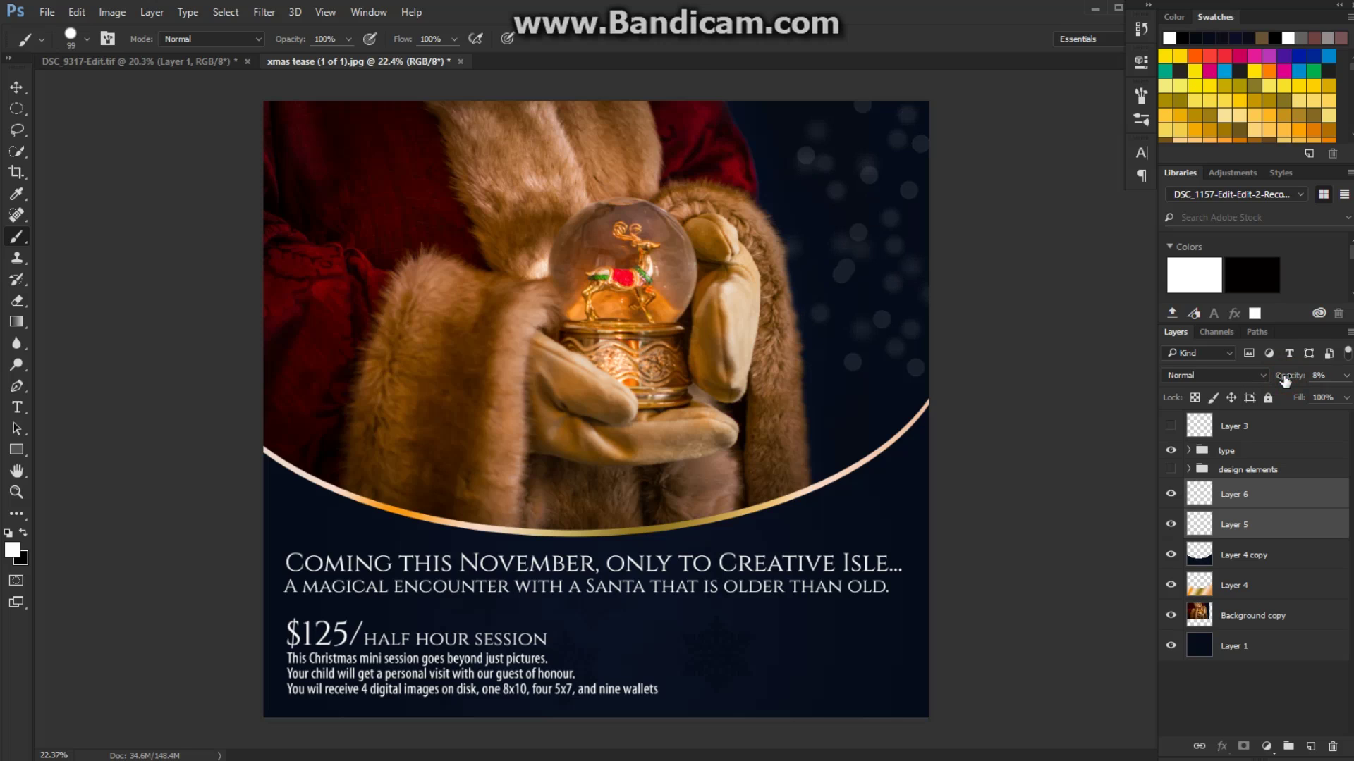